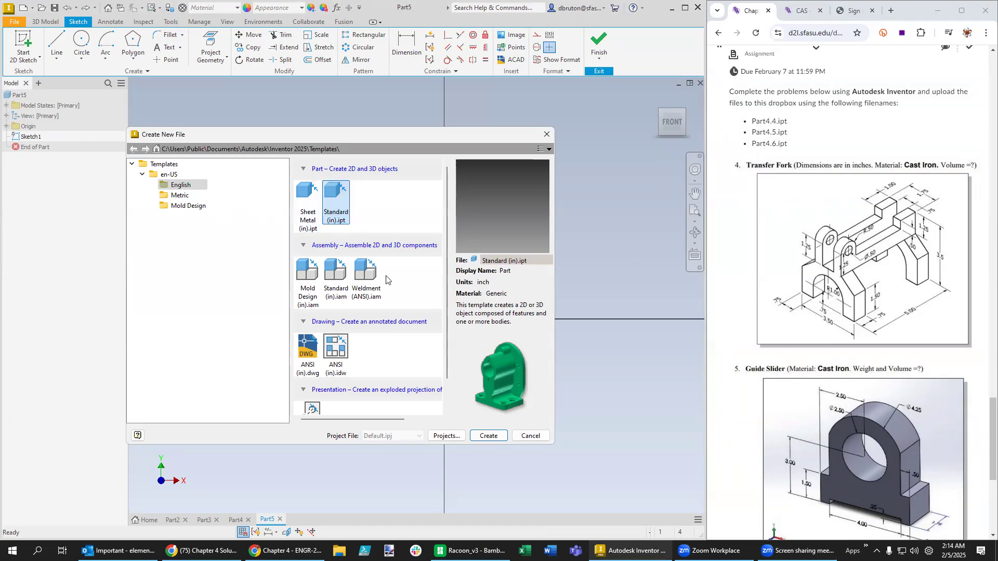
Create a new part from the Standard (in).ipt template and start a 2D sketch on the front origin plane.
{"action": "left_click", "coordinate": [487, 436]}
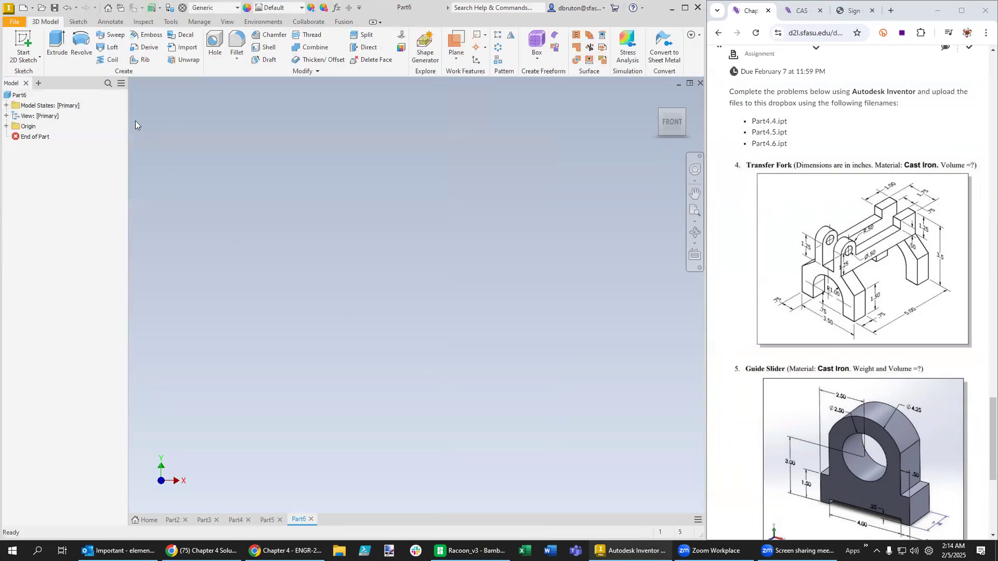
{"action": "left_click", "coordinate": [29, 57]}
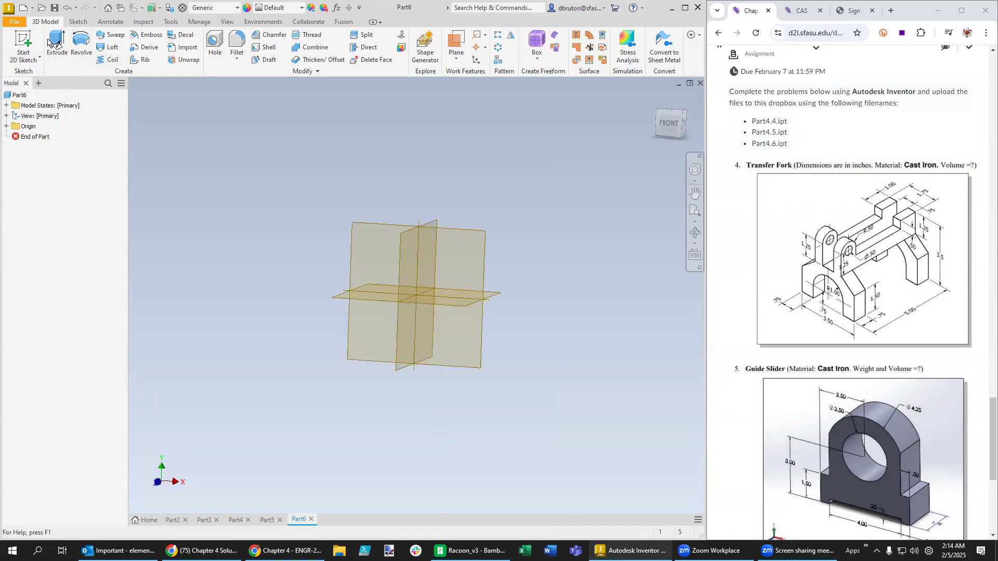
{"action": "left_click", "coordinate": [347, 166]}
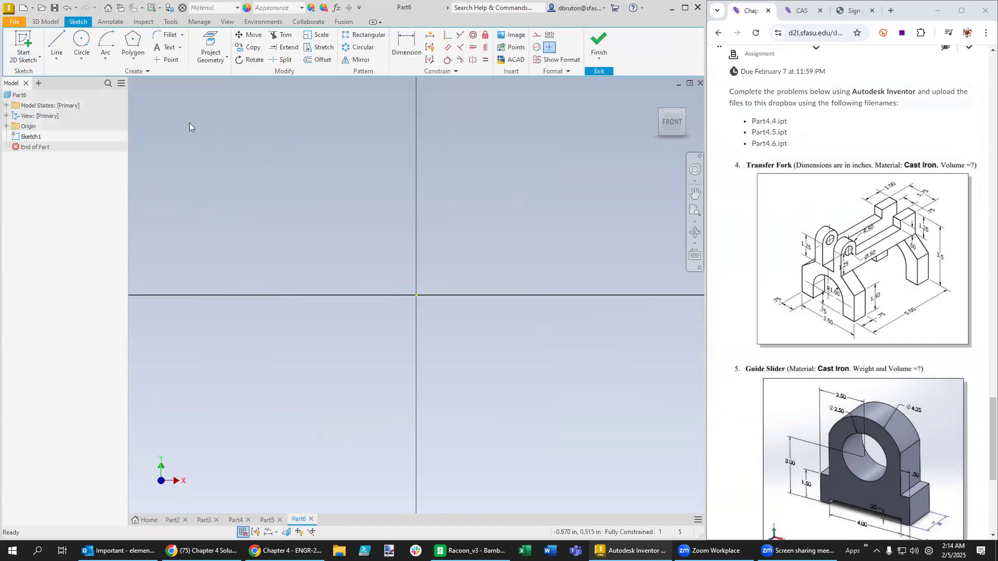
Draw a center-point arc around the origin forming an upper semicircle with a 1 in radius.
{"action": "left_click", "coordinate": [106, 55]}
{"action": "left_click", "coordinate": [127, 120]}
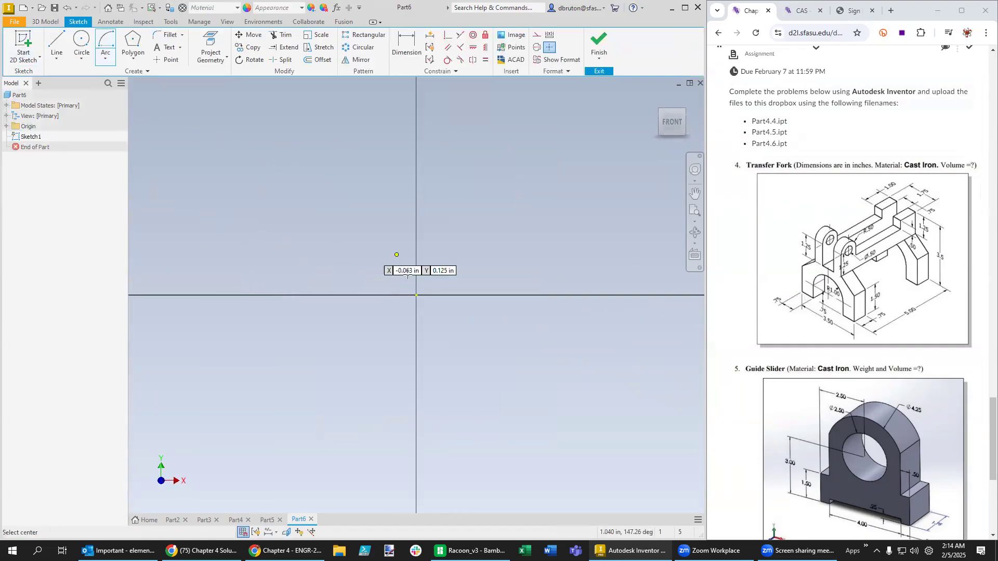
{"action": "left_click", "coordinate": [417, 296]}
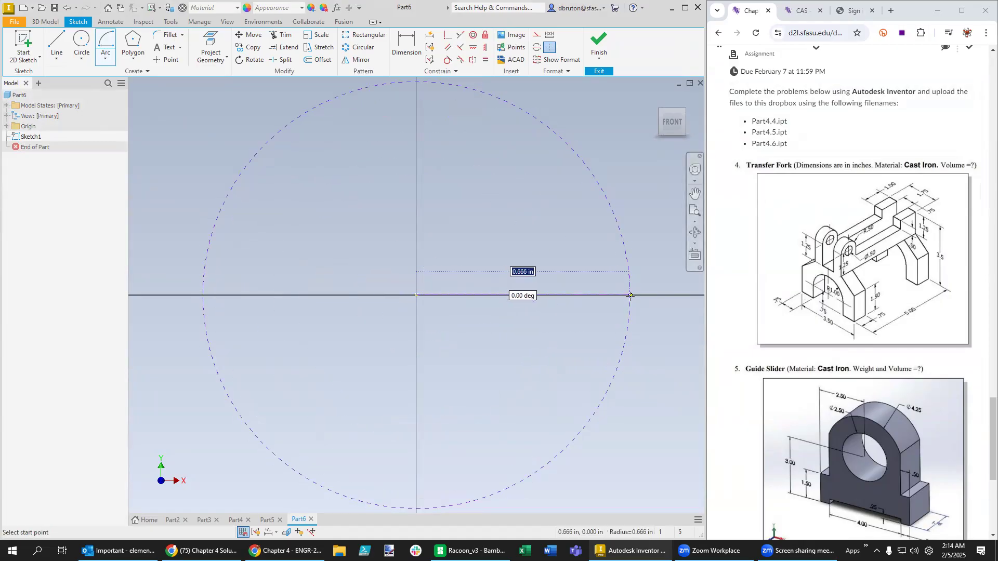
{"action": "left_click", "coordinate": [631, 295]}
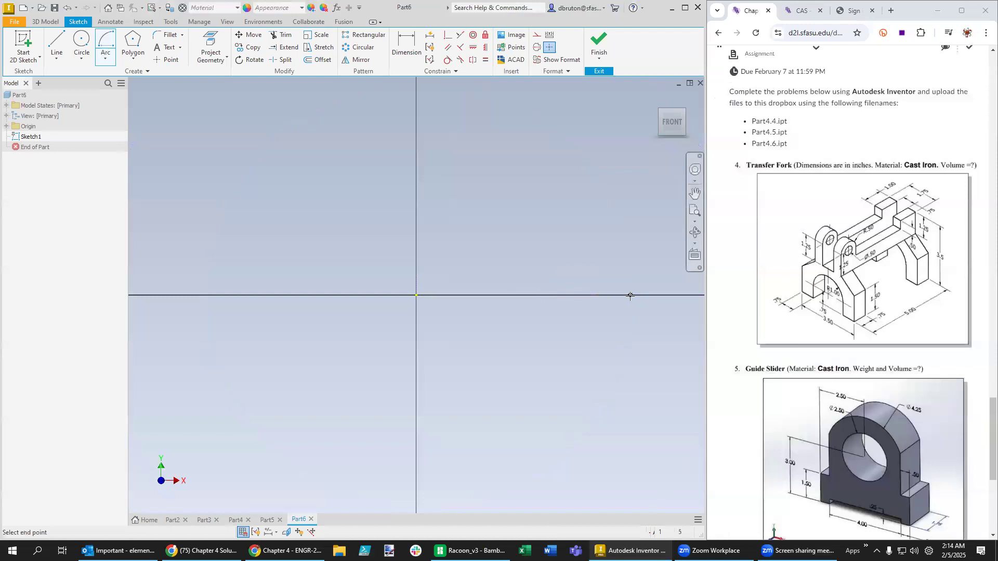
{"action": "scroll", "coordinate": [398, 217], "scroll_direction": "up", "scroll_amount": 2}
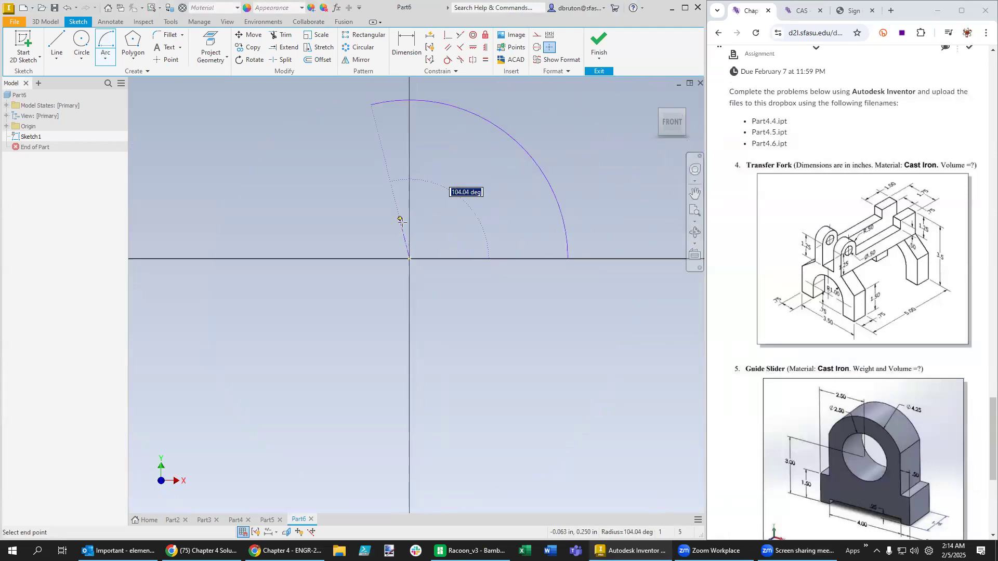
{"action": "left_click", "coordinate": [277, 254]}
{"action": "key", "text": "Escape"}
{"action": "scroll", "coordinate": [424, 150], "scroll_direction": "up", "scroll_amount": 2}
{"action": "scroll", "coordinate": [425, 165], "scroll_direction": "up", "scroll_amount": 1}
{"action": "scroll", "coordinate": [415, 113], "scroll_direction": "down", "scroll_amount": 5}
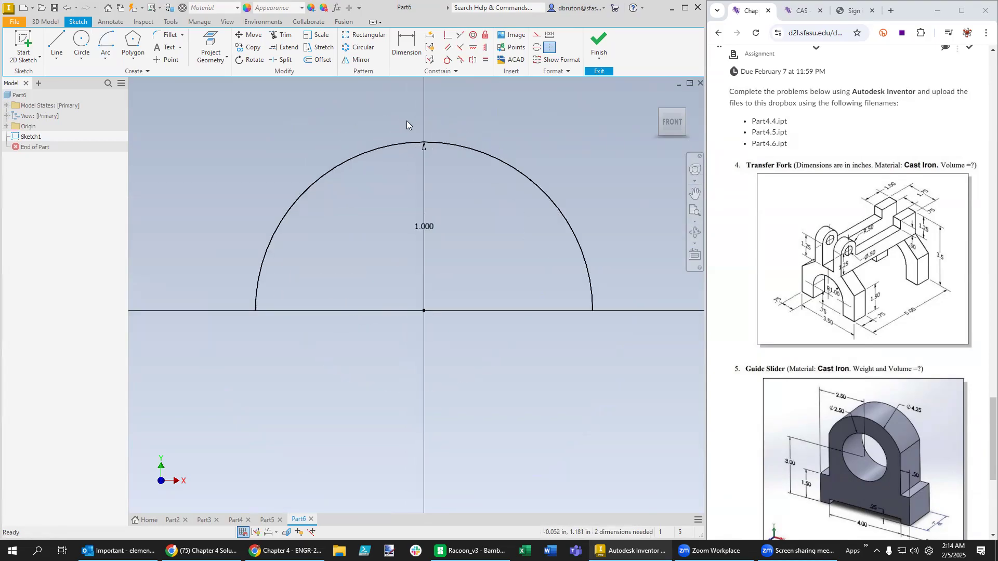
Move the arc's radius dimension outside the semicircle on its left side.
{"action": "left_click", "coordinate": [431, 269]}
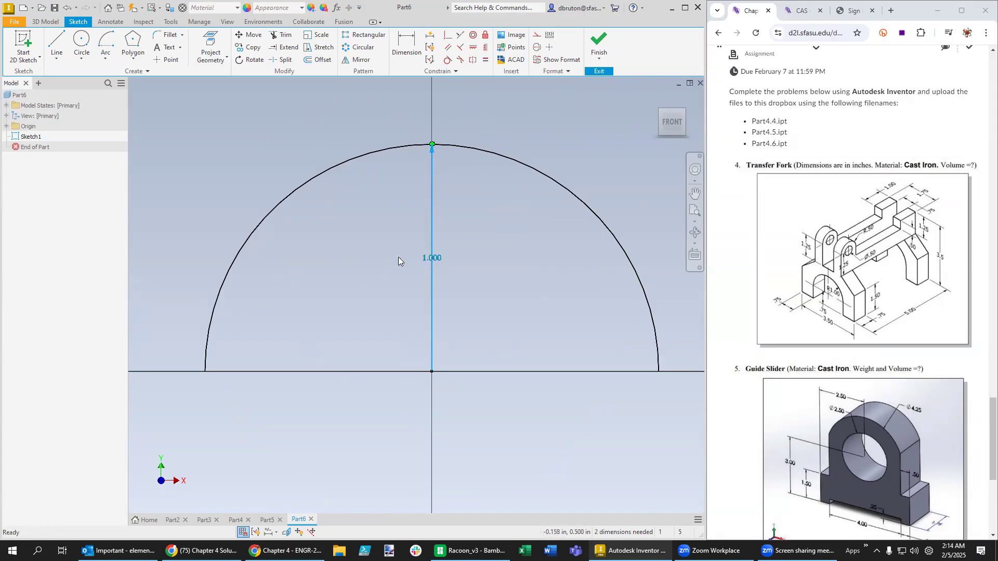
{"action": "left_click_drag", "start_coordinate": [433, 260], "coordinate": [191, 297]}
{"action": "scroll", "coordinate": [531, 307], "scroll_direction": "up", "scroll_amount": 1}
{"action": "scroll", "coordinate": [532, 307], "scroll_direction": "up", "scroll_amount": 2}
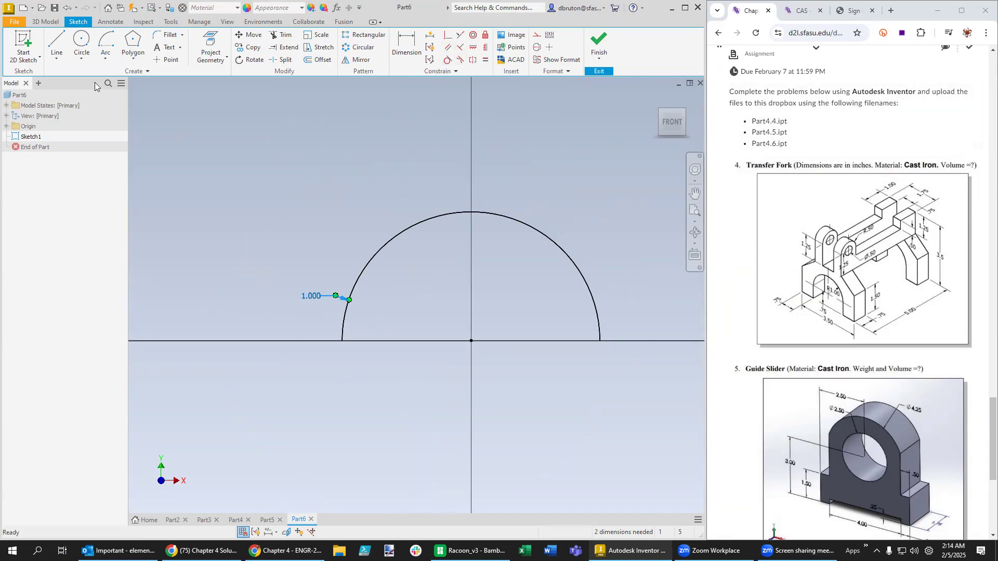
Draw a vertical line from the arc's top to the origin and convert it to construction geometry.
{"action": "left_click", "coordinate": [58, 41]}
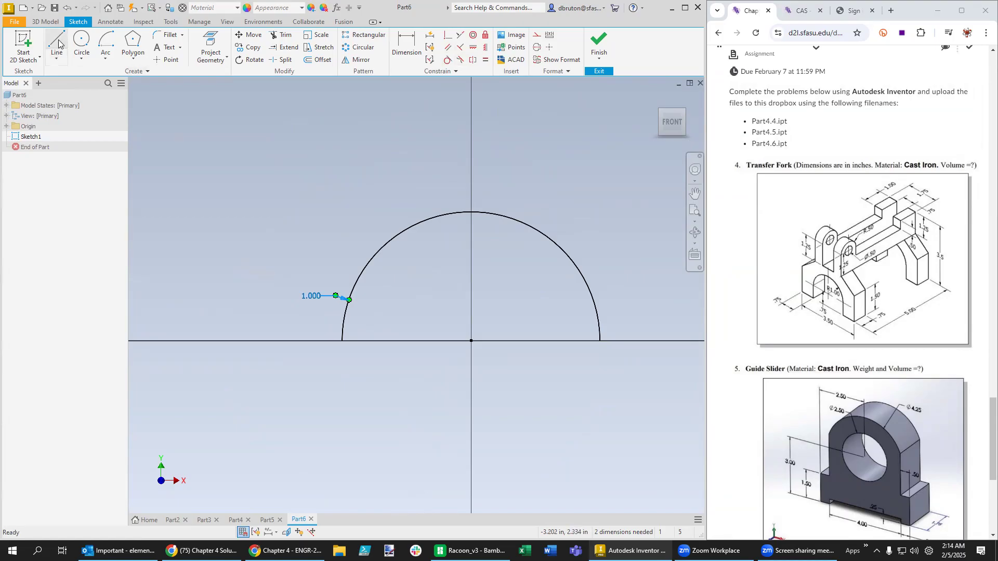
{"action": "left_click", "coordinate": [471, 212]}
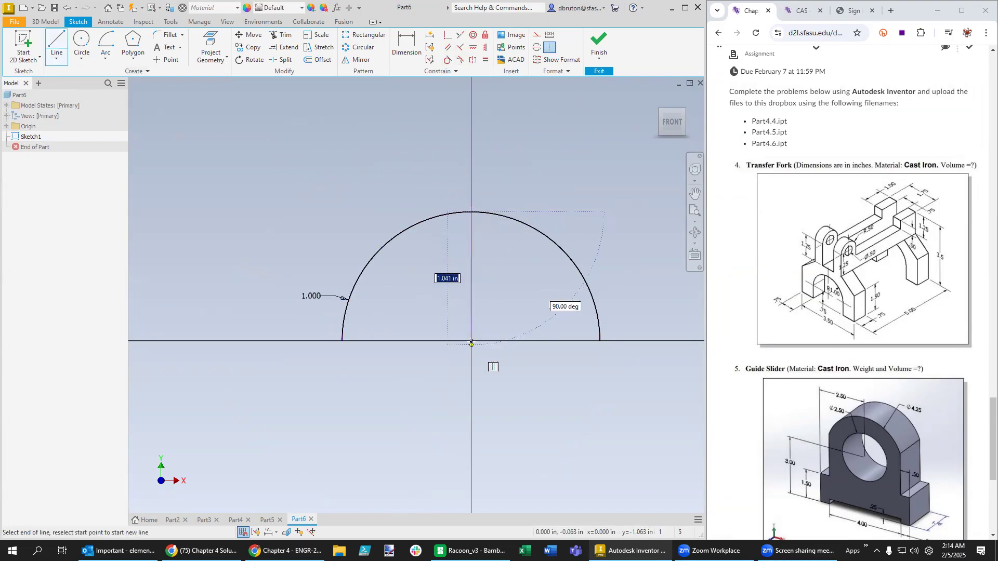
{"action": "left_click", "coordinate": [471, 343]}
{"action": "key", "text": "Escape"}
{"action": "key", "text": "Escape"}
{"action": "left_click", "coordinate": [472, 309]}
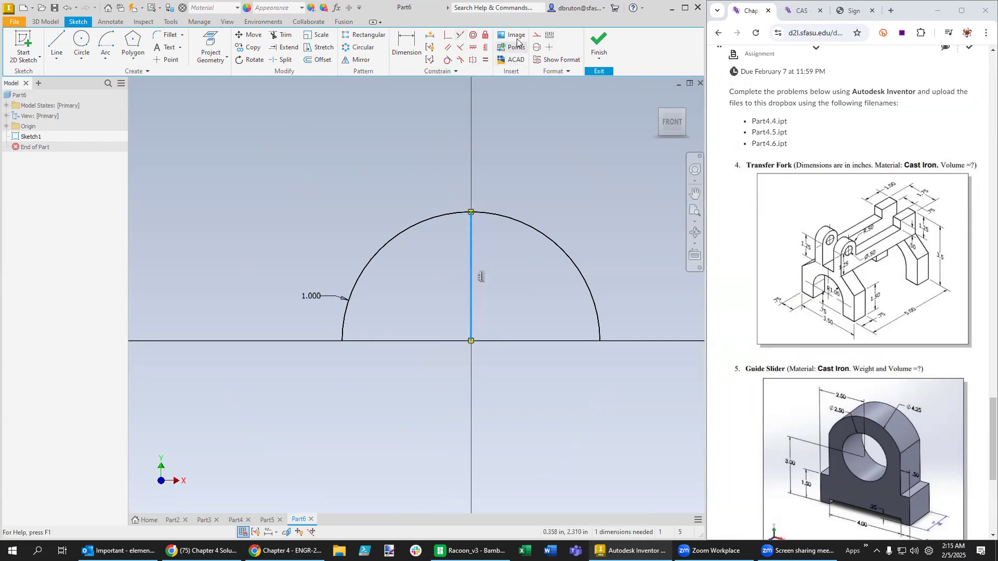
{"action": "left_click", "coordinate": [536, 35]}
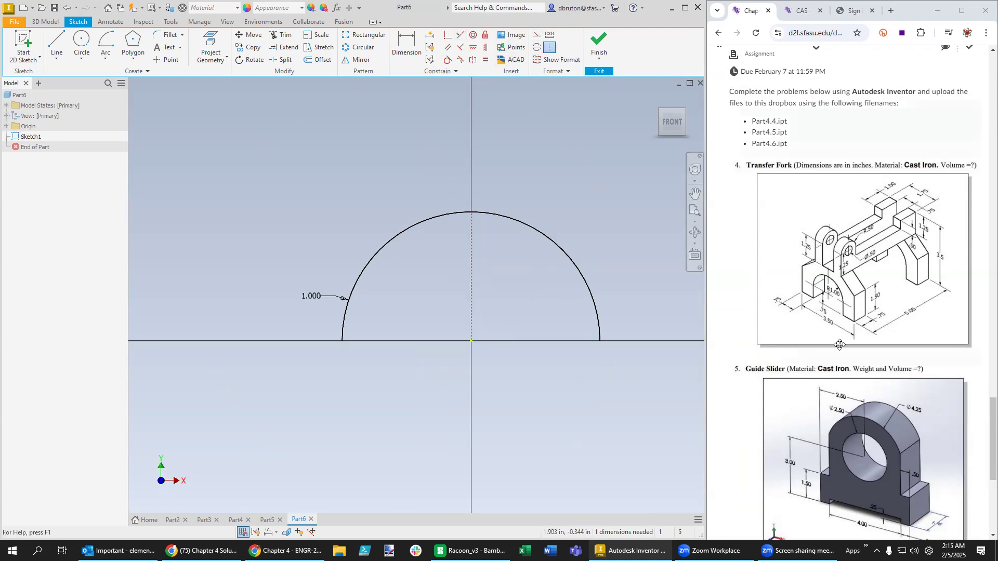
Sketch the right leg from the arc's right end, about 0.83 in down and 0.5 in wide, with a sloped shoulder rising inward.
{"action": "scroll", "coordinate": [665, 375], "scroll_direction": "up", "scroll_amount": 2}
{"action": "scroll", "coordinate": [664, 375], "scroll_direction": "down", "scroll_amount": 2}
{"action": "scroll", "coordinate": [664, 374], "scroll_direction": "down", "scroll_amount": 1}
{"action": "middle_click_drag", "start_coordinate": [664, 374], "coordinate": [482, 361]}
{"action": "left_click", "coordinate": [57, 41]}
{"action": "left_click", "coordinate": [405, 322]}
{"action": "left_click", "coordinate": [405, 450]}
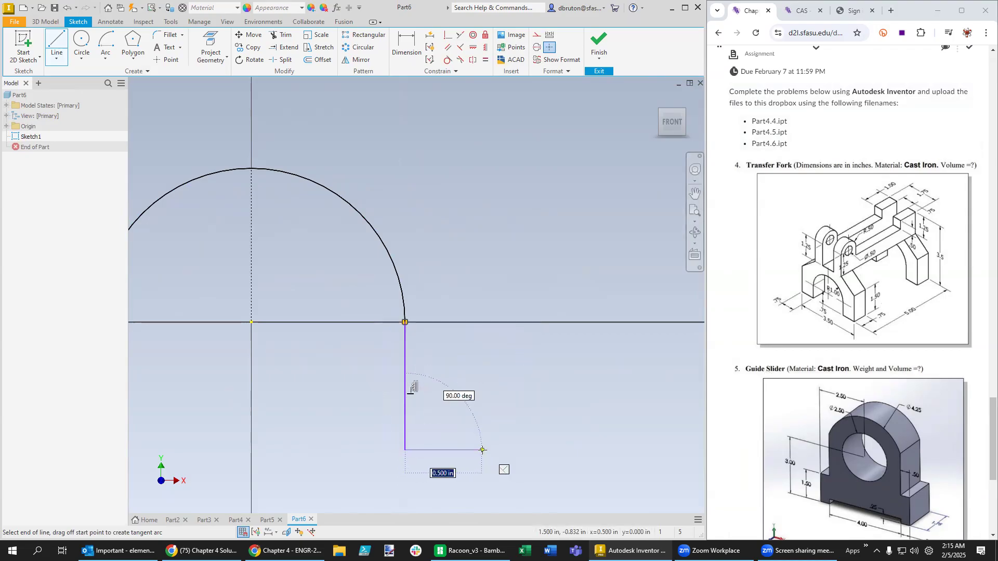
{"action": "left_click", "coordinate": [482, 450]}
{"action": "left_click", "coordinate": [481, 251]}
{"action": "left_click", "coordinate": [347, 111]}
Continue the outline with a narrow upright prong above the shoulder and a short horizontal edge ending above the arc's center.
{"action": "scroll", "coordinate": [315, 163], "scroll_direction": "up", "scroll_amount": 3}
{"action": "middle_click_drag", "start_coordinate": [354, 178], "coordinate": [458, 300]}
{"action": "left_click", "coordinate": [435, 187]}
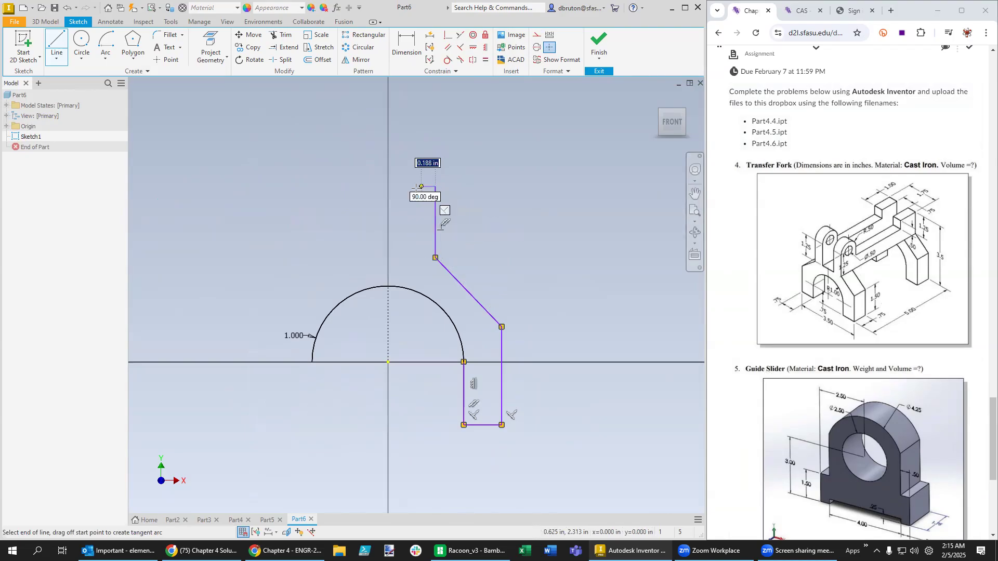
{"action": "left_click", "coordinate": [407, 187]}
{"action": "left_click", "coordinate": [407, 258]}
{"action": "left_click", "coordinate": [388, 258]}
{"action": "key", "text": "Escape"}
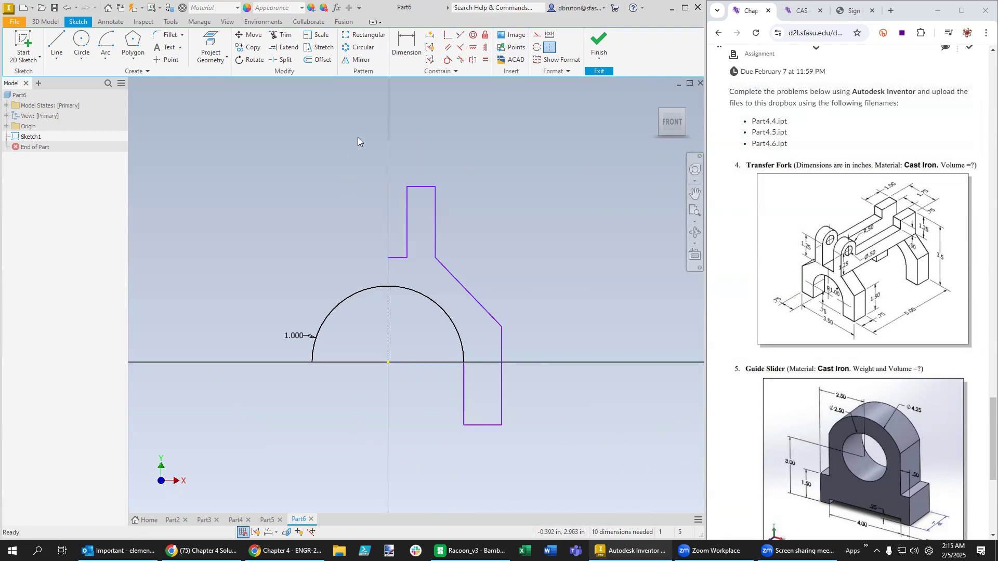
Mirror the right-hand outline of leg, shoulder and prong about the vertical construction line.
{"action": "left_click", "coordinate": [358, 60]}
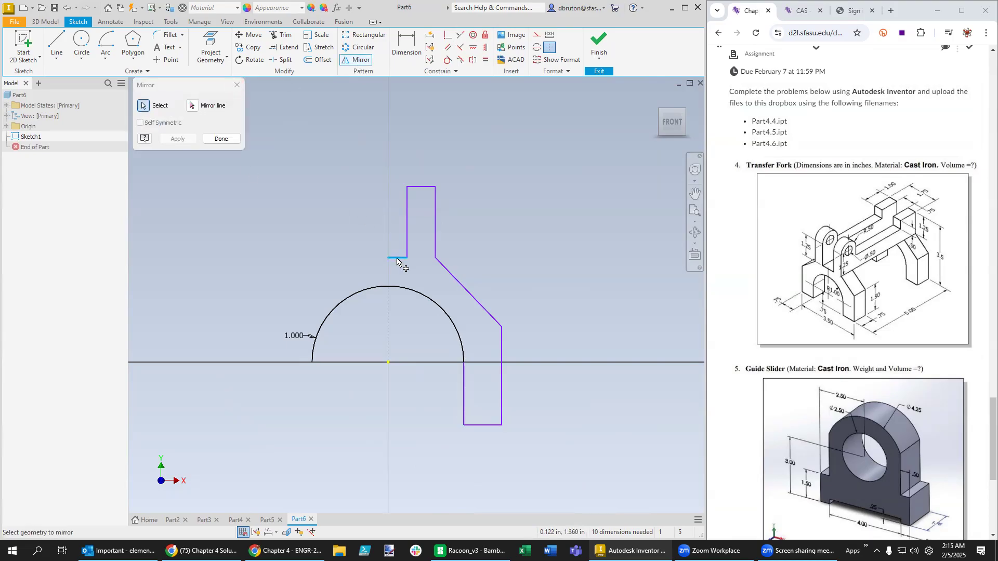
{"action": "left_click", "coordinate": [408, 243]}
{"action": "left_click", "coordinate": [436, 236]}
{"action": "left_click", "coordinate": [422, 187]}
{"action": "left_click", "coordinate": [468, 291]}
{"action": "left_click", "coordinate": [501, 375]}
{"action": "left_click", "coordinate": [486, 426]}
{"action": "left_click", "coordinate": [464, 405]}
{"action": "left_click", "coordinate": [193, 105]}
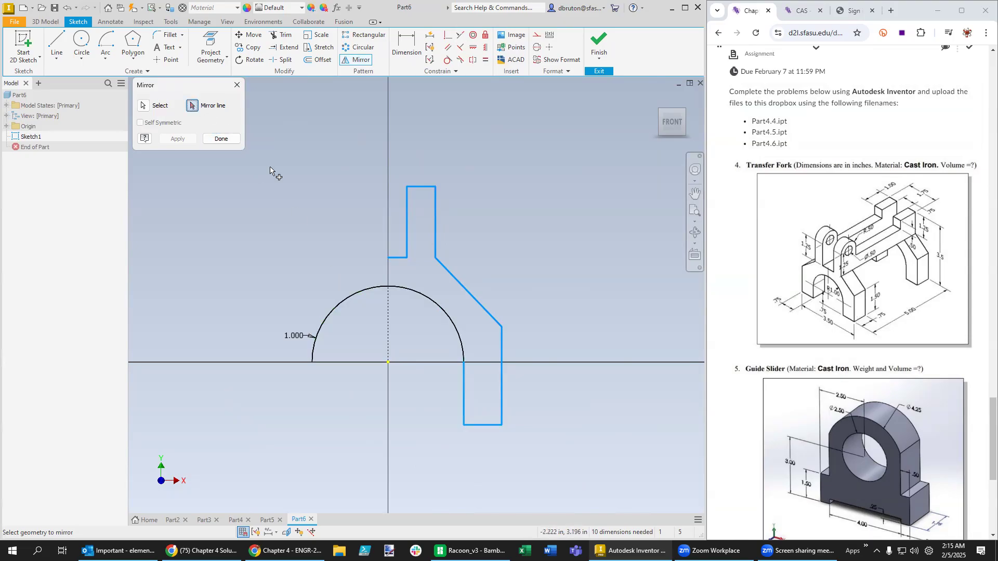
{"action": "left_click", "coordinate": [389, 320]}
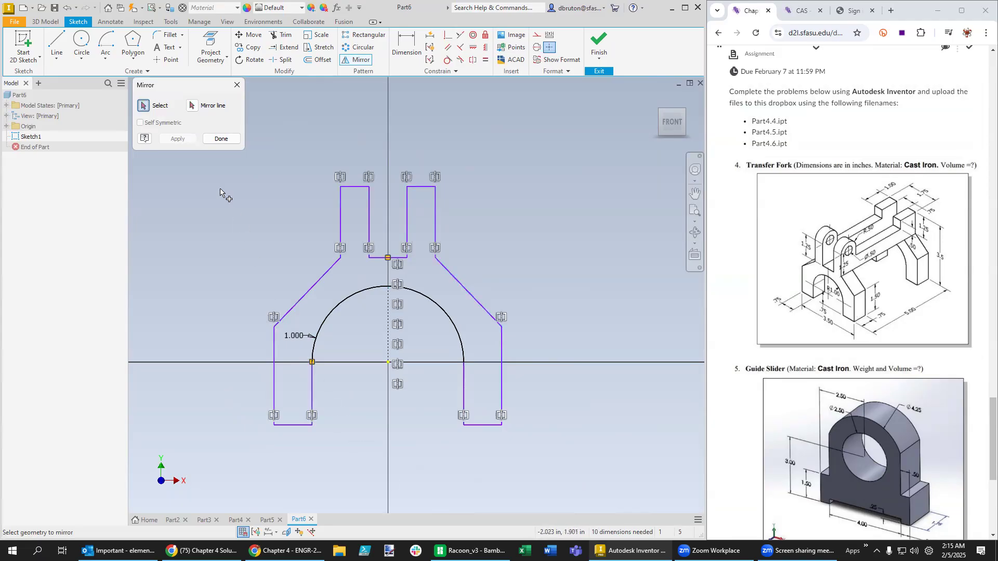
{"action": "left_click", "coordinate": [220, 139]}
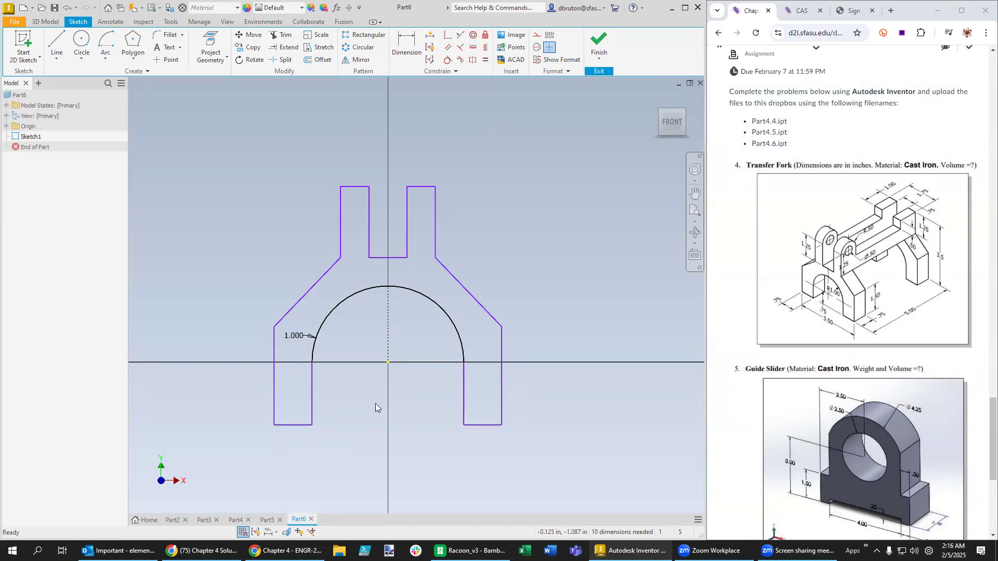
Dimension the vertical distance from the origin to the right leg's bottom edge as 0.75 in.
{"action": "left_click", "coordinate": [407, 48]}
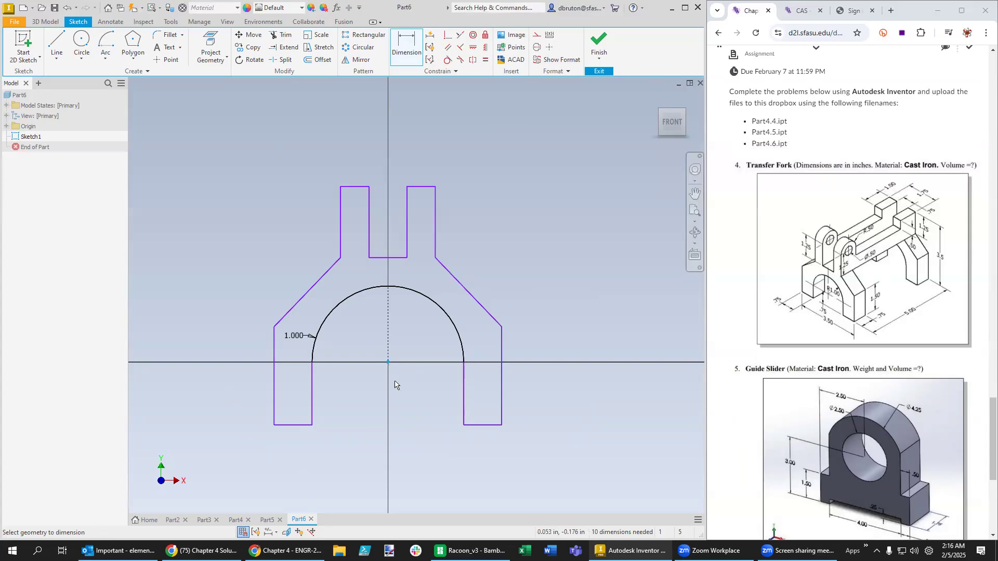
{"action": "left_click", "coordinate": [479, 425]}
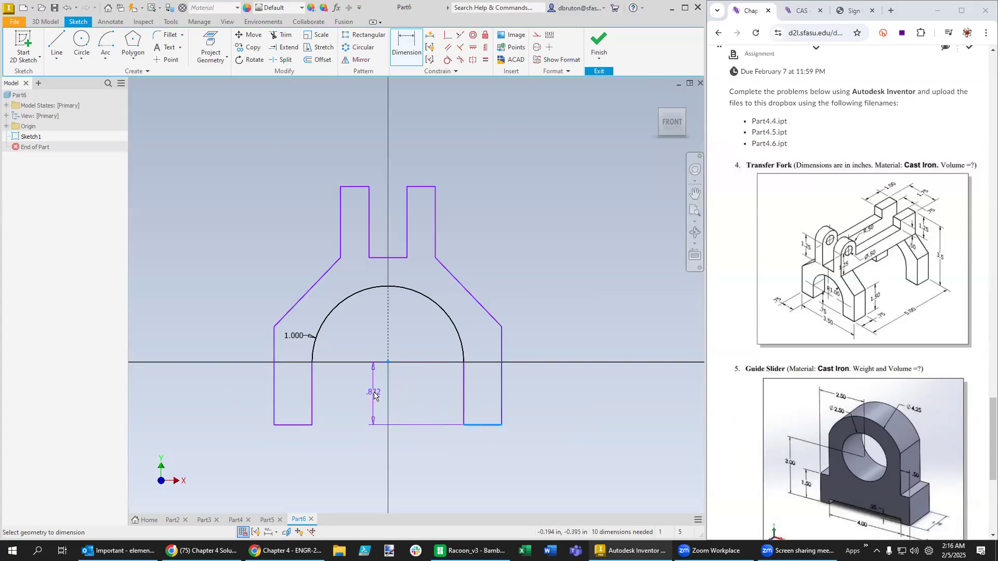
{"action": "left_click", "coordinate": [372, 396]}
{"action": "type", "text": "0."}
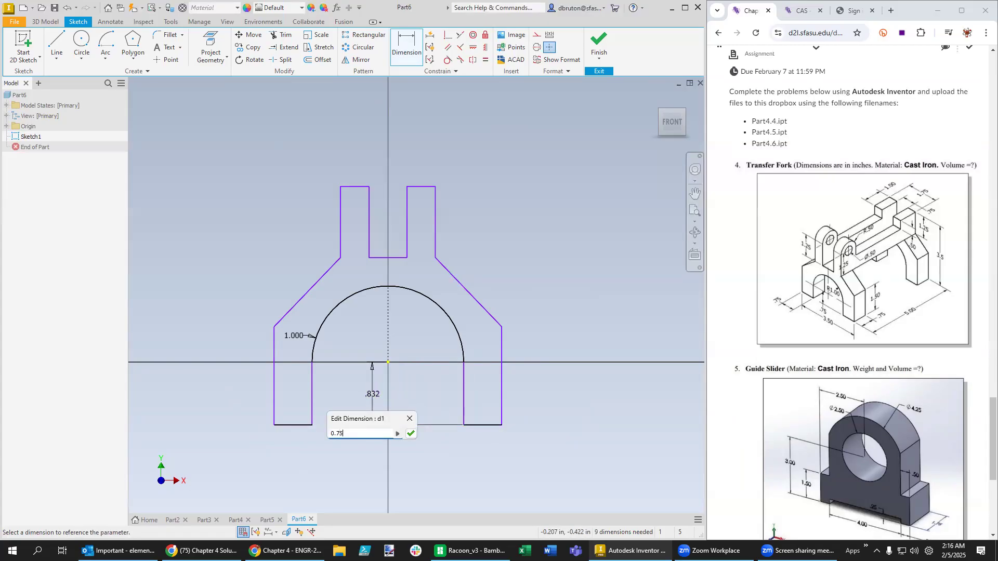
{"action": "type", "text": "75"}
{"action": "key", "text": "Return"}
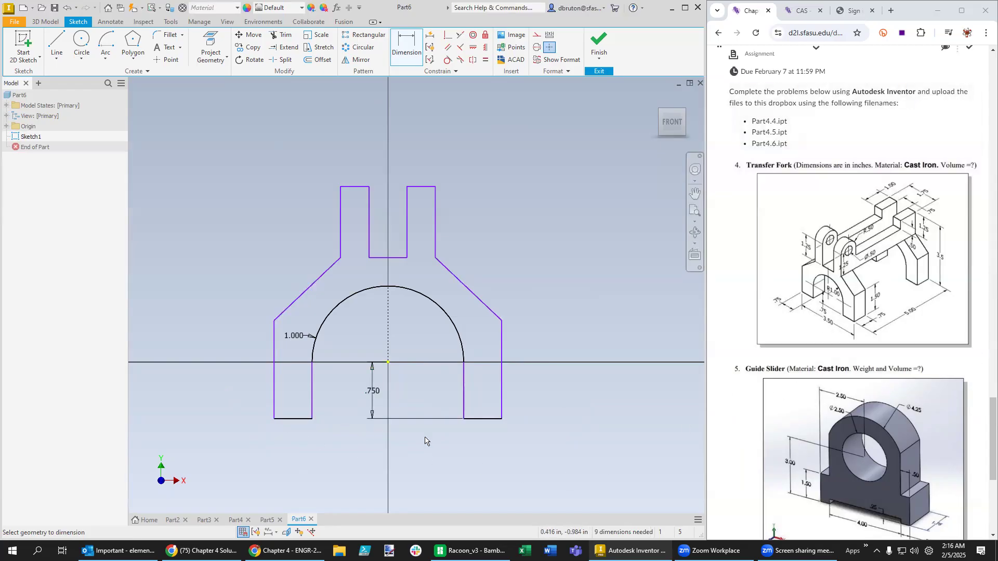
Reposition the leg height dimension slightly and move the arc's radius dimension inside the arch.
{"action": "left_click", "coordinate": [373, 391]}
{"action": "key", "text": "Escape"}
{"action": "mouse_move", "coordinate": [374, 391]}
{"action": "left_mouse_down"}
{"action": "mouse_move", "coordinate": [386, 400]}
{"action": "mouse_move", "coordinate": [377, 396]}
{"action": "left_mouse_up"}
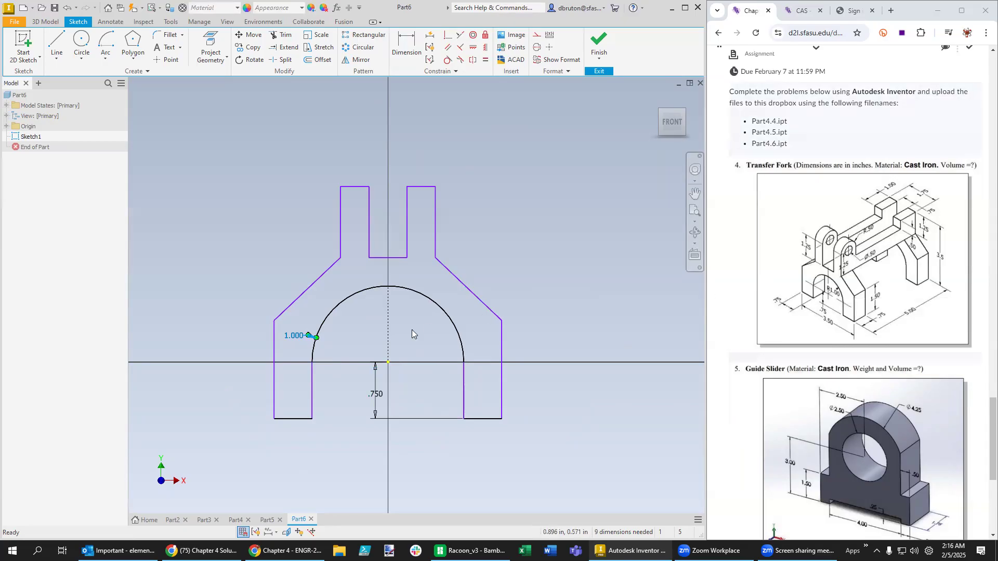
{"action": "left_click_drag", "start_coordinate": [303, 332], "coordinate": [428, 331]}
Dimension the overall width between the legs' outer bottom corners as 3.5 in and center the dimension below the profile.
{"action": "key", "text": "d"}
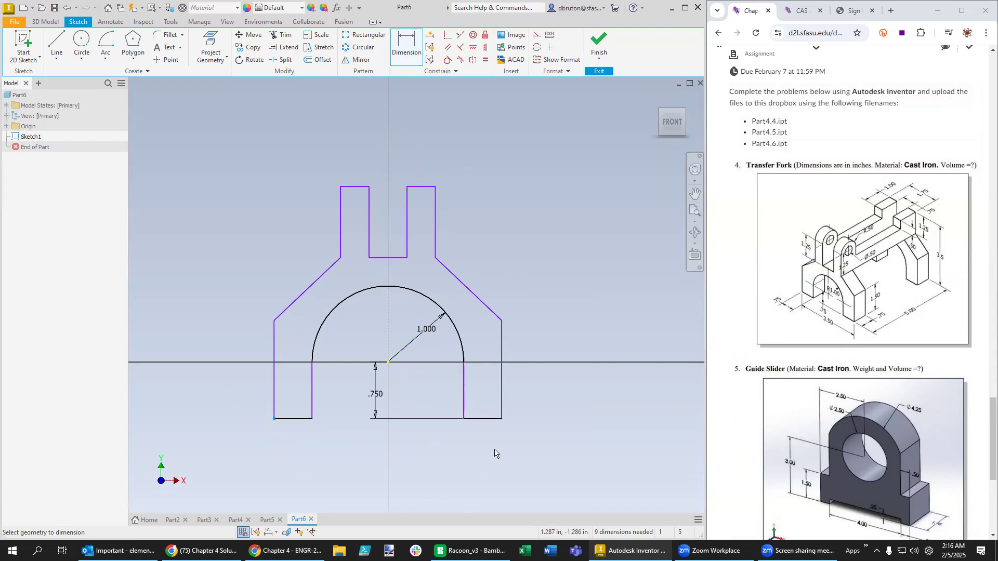
{"action": "left_click", "coordinate": [502, 419]}
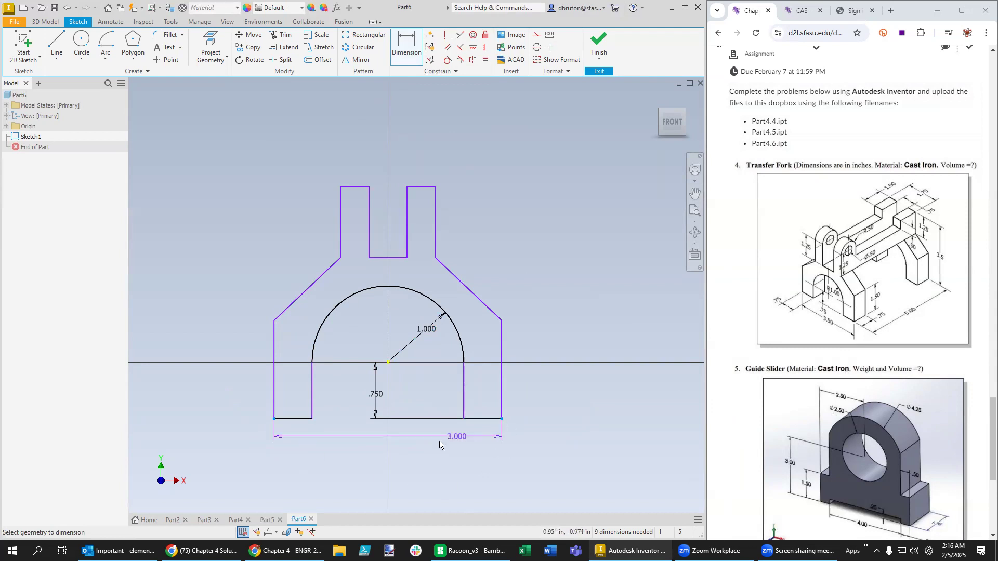
{"action": "left_click", "coordinate": [370, 448]}
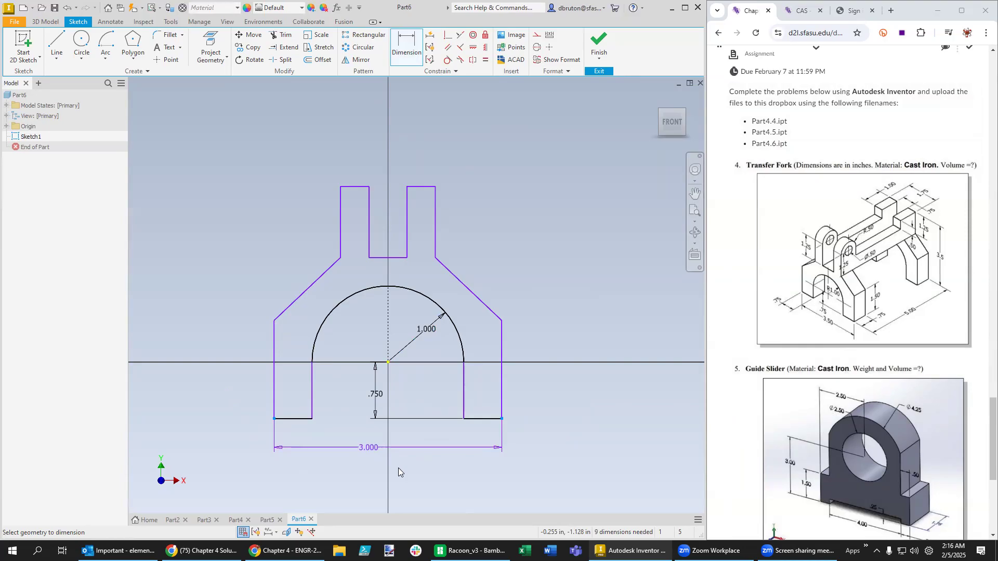
{"action": "type", "text": "3.5"}
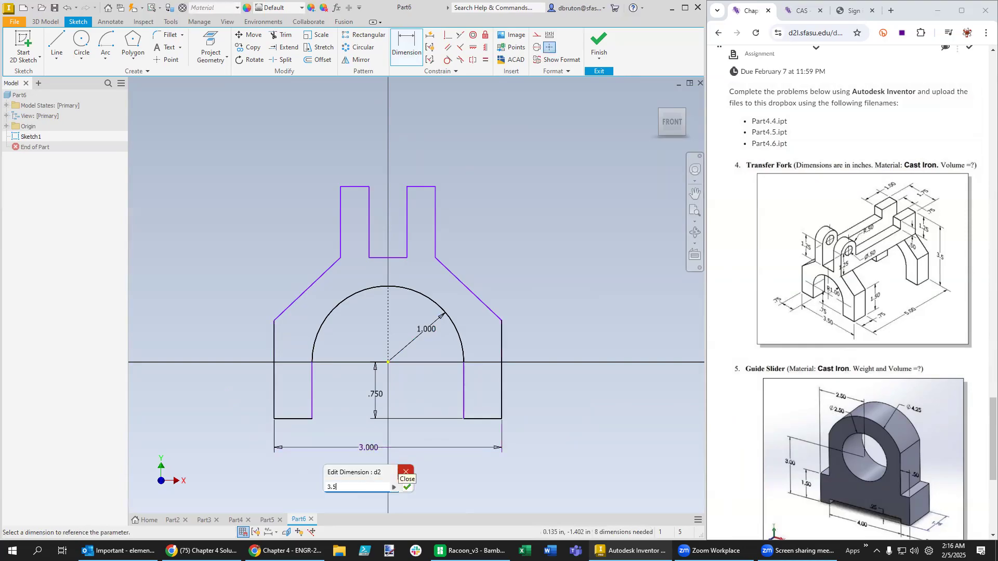
{"action": "key", "text": "Return"}
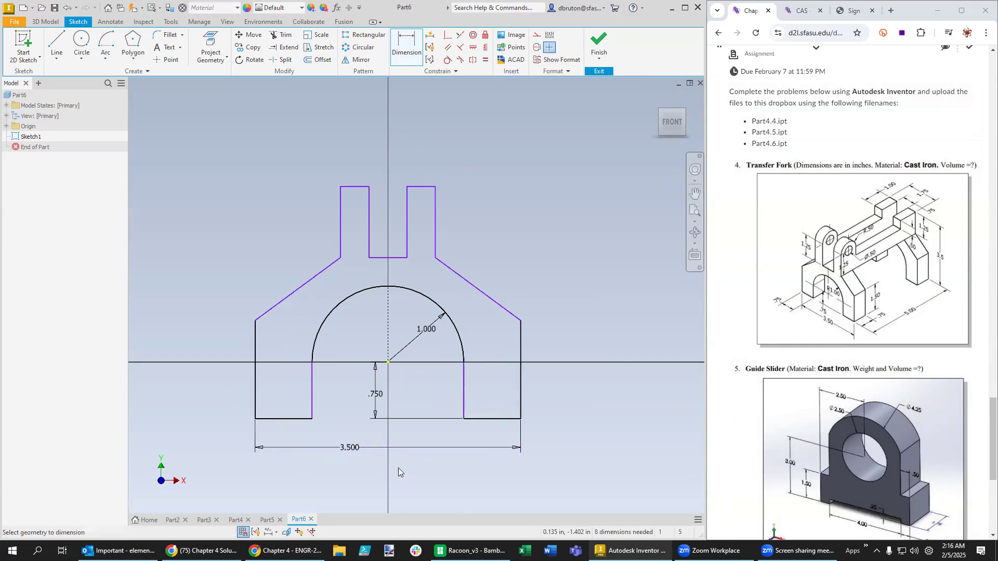
{"action": "double_click", "coordinate": [356, 447]}
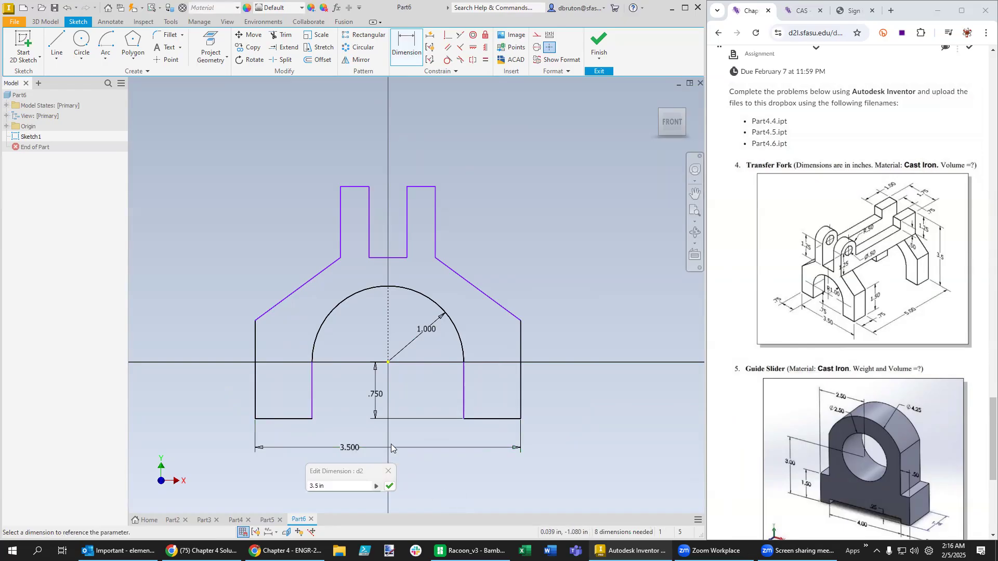
{"action": "left_click_drag", "start_coordinate": [341, 447], "coordinate": [386, 445]}
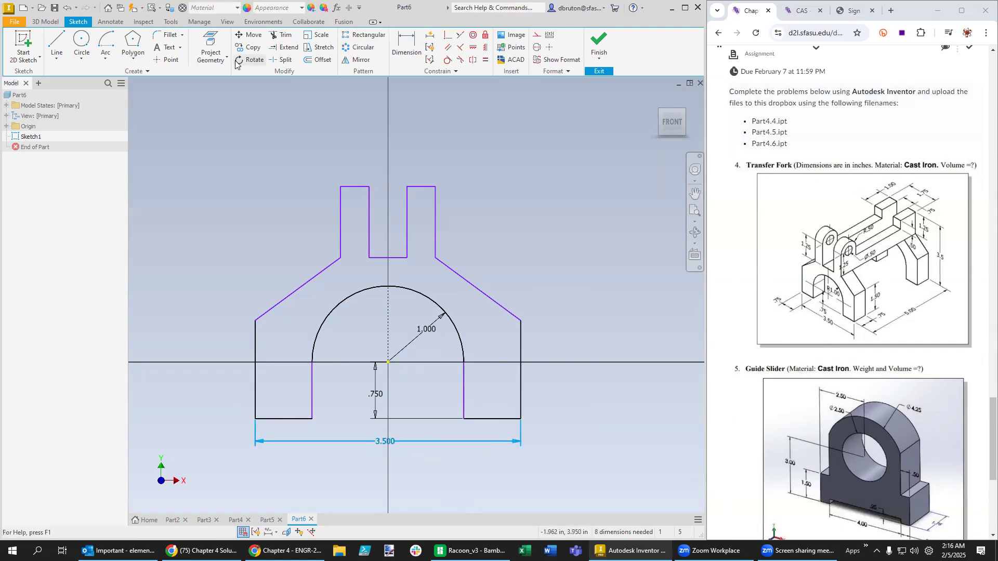
Set the document's linear dimension display precision to two decimal places (2.12).
{"action": "left_click", "coordinate": [171, 22]}
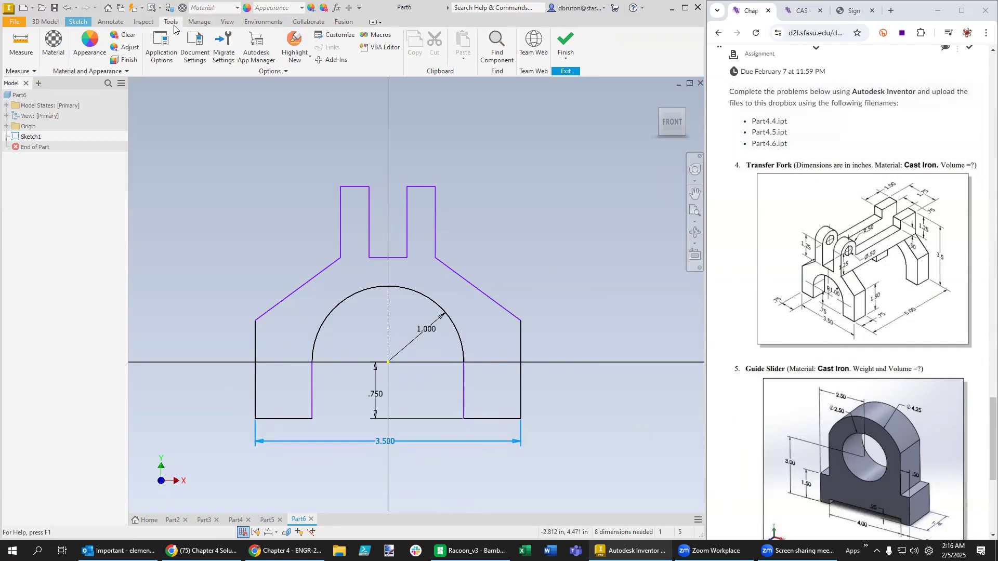
{"action": "left_click", "coordinate": [160, 54]}
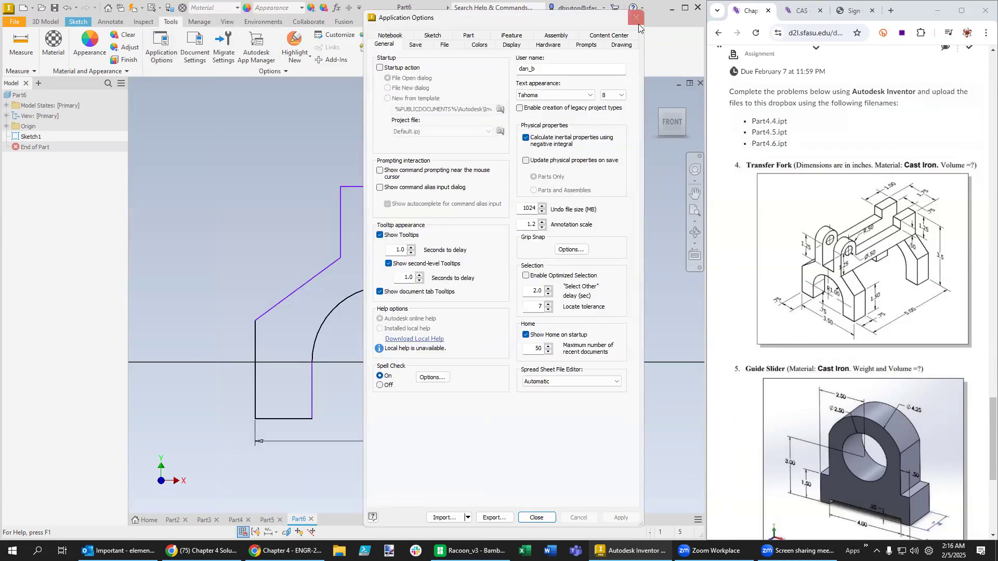
{"action": "left_click", "coordinate": [637, 18]}
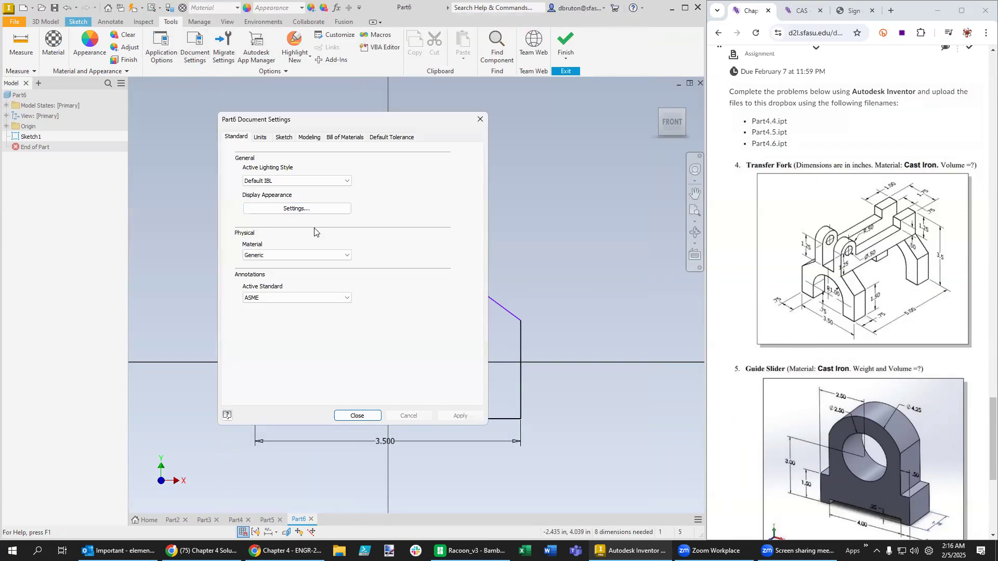
{"action": "left_click", "coordinate": [260, 136]}
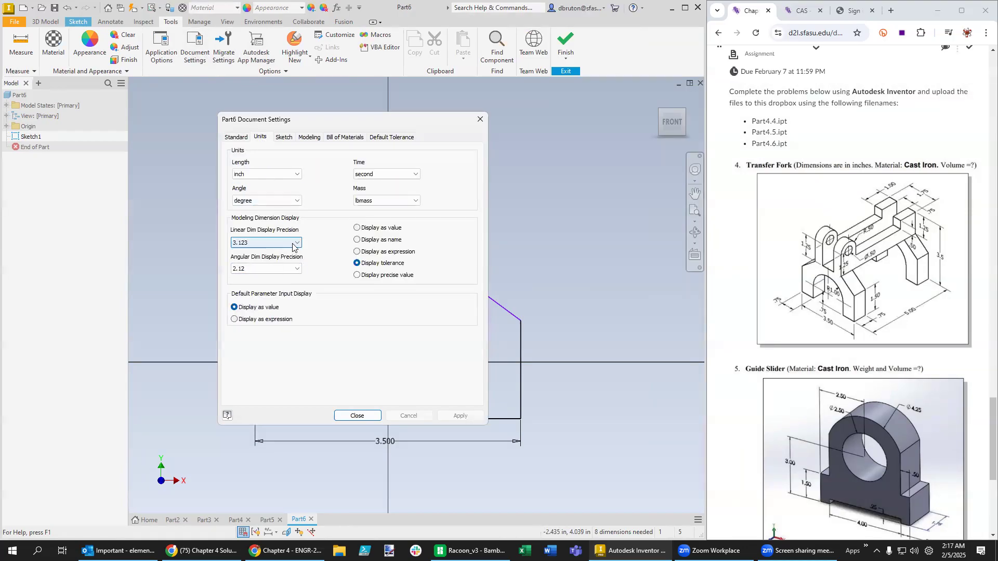
{"action": "left_click", "coordinate": [299, 242]}
{"action": "left_click", "coordinate": [257, 265]}
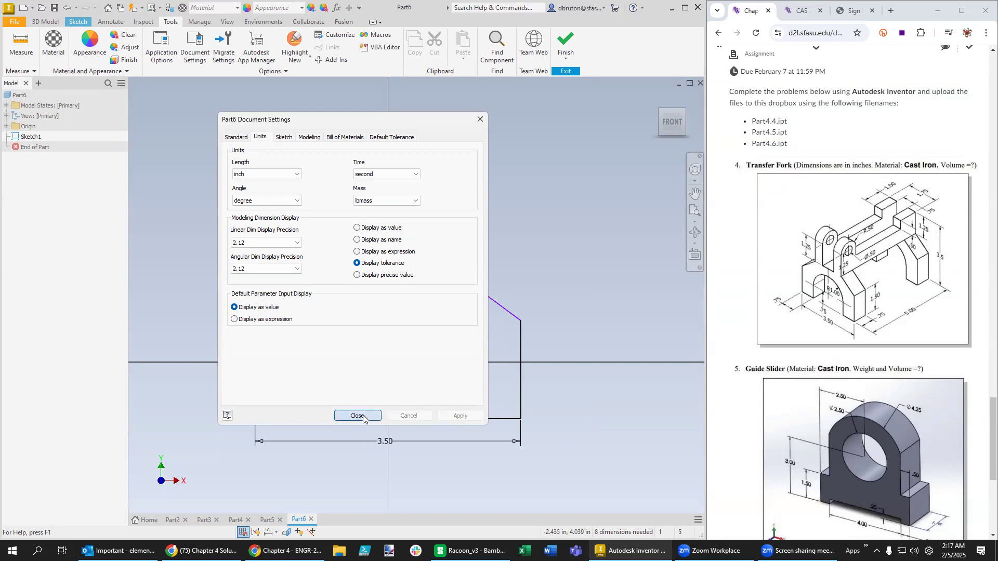
{"action": "left_click", "coordinate": [361, 416]}
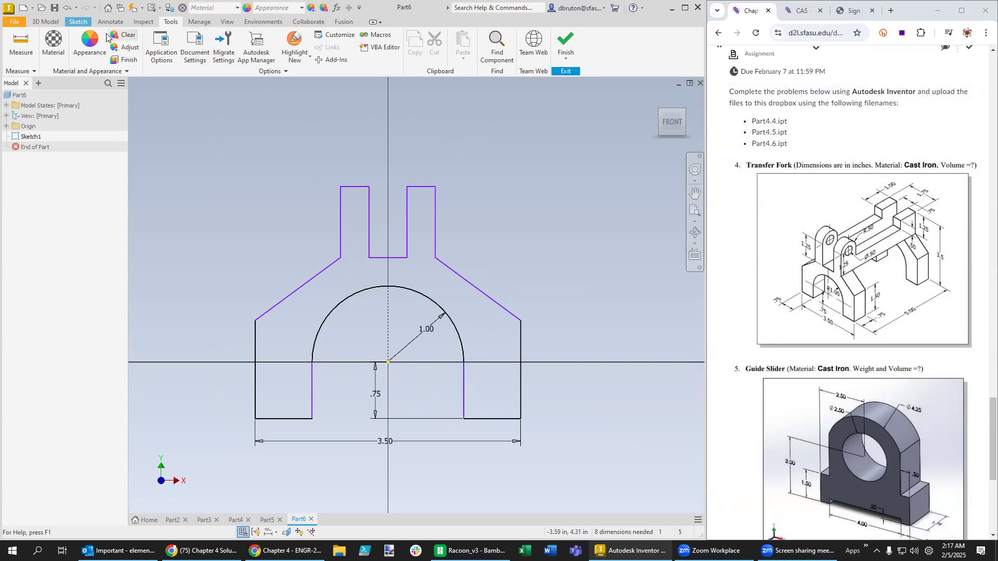
Dimension the width of the right leg's bottom edge as 0.75 in.
{"action": "left_click", "coordinate": [79, 23]}
{"action": "left_click", "coordinate": [416, 51]}
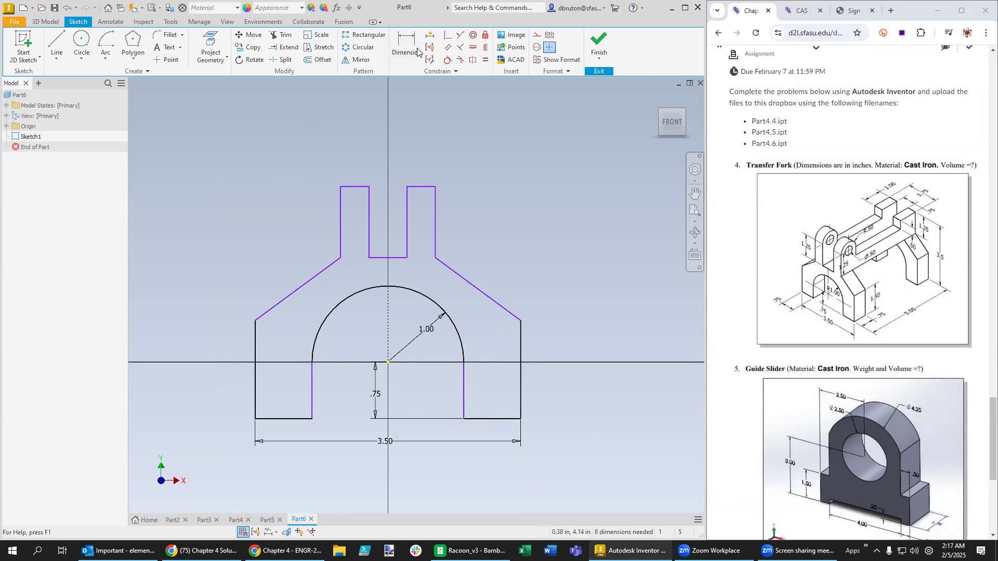
{"action": "left_click", "coordinate": [502, 420]}
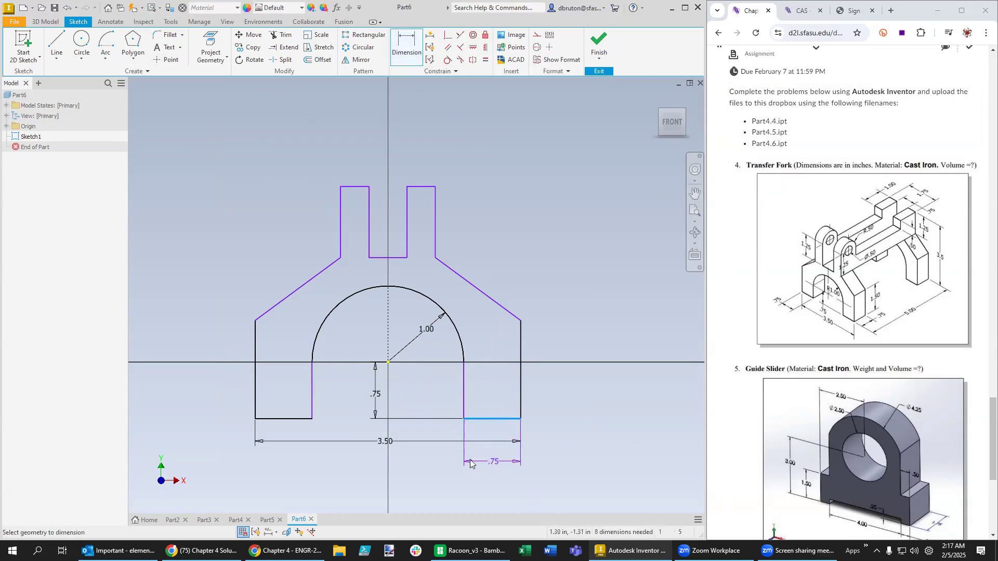
{"action": "left_click", "coordinate": [478, 463]}
{"action": "type", "text": ".75"}
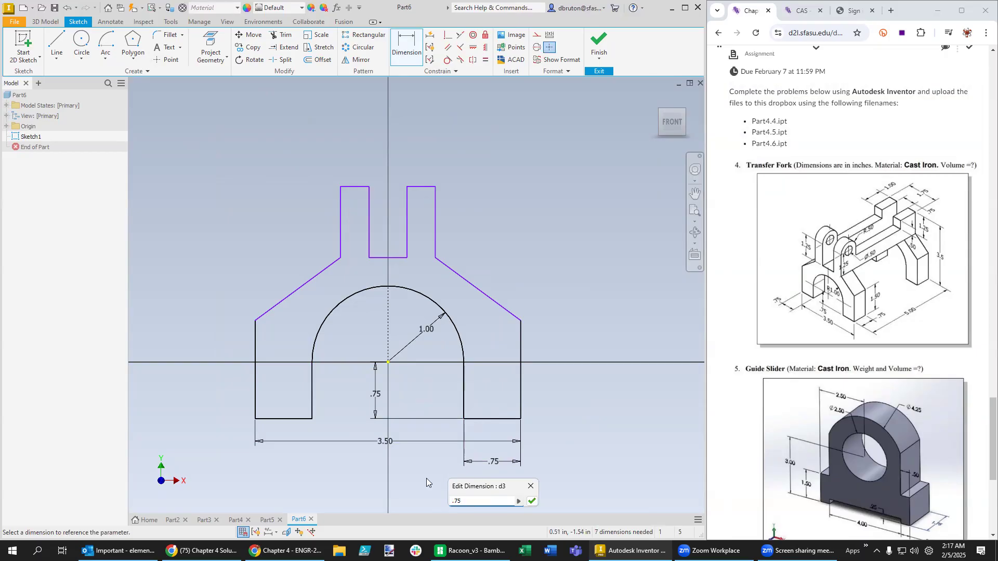
{"action": "key", "text": "Return"}
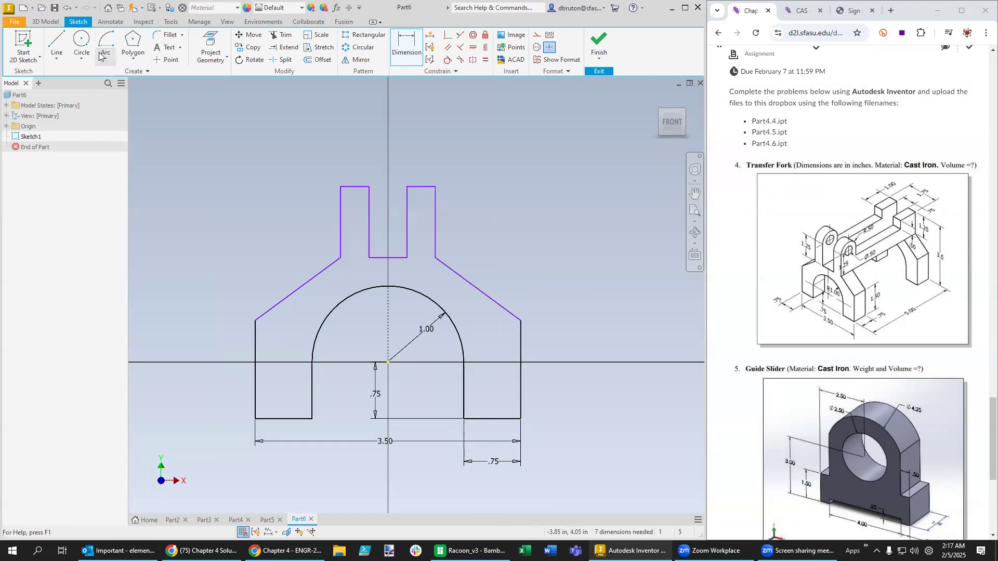
Dimension the right leg's outer vertical edge as 1.5 in.
{"action": "left_click", "coordinate": [521, 395]}
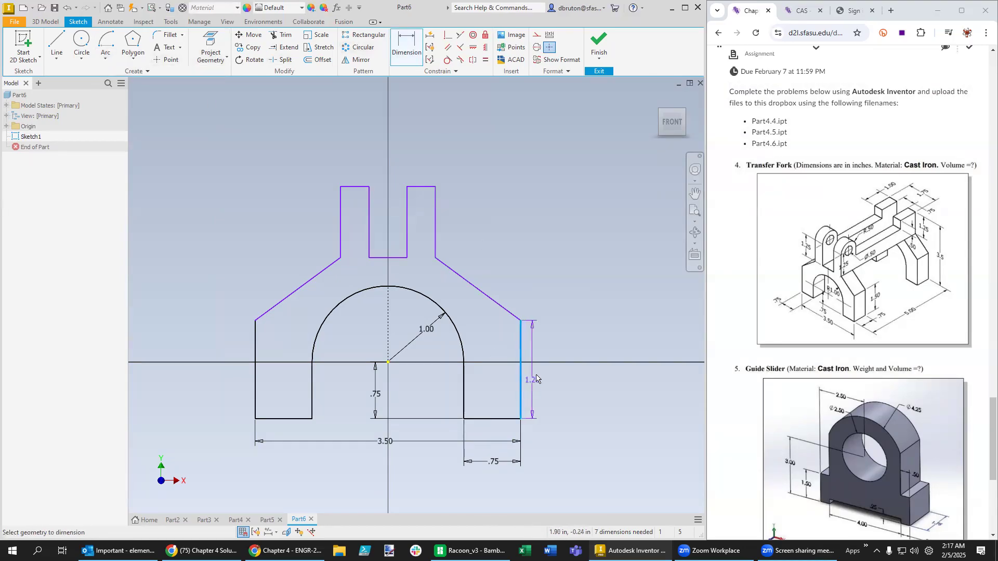
{"action": "left_click", "coordinate": [538, 373]}
{"action": "type", "text": "1.5"}
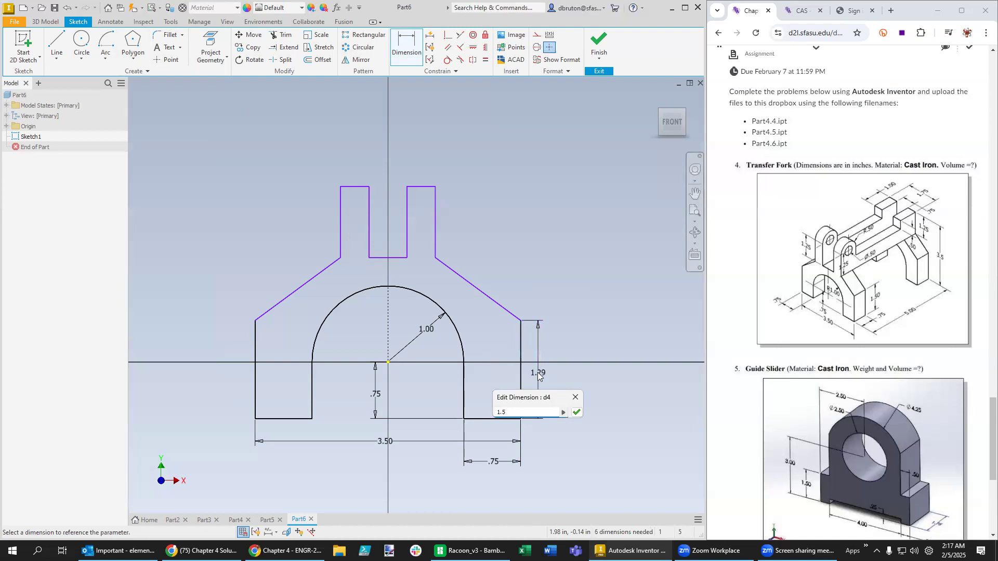
{"action": "key", "text": "Return"}
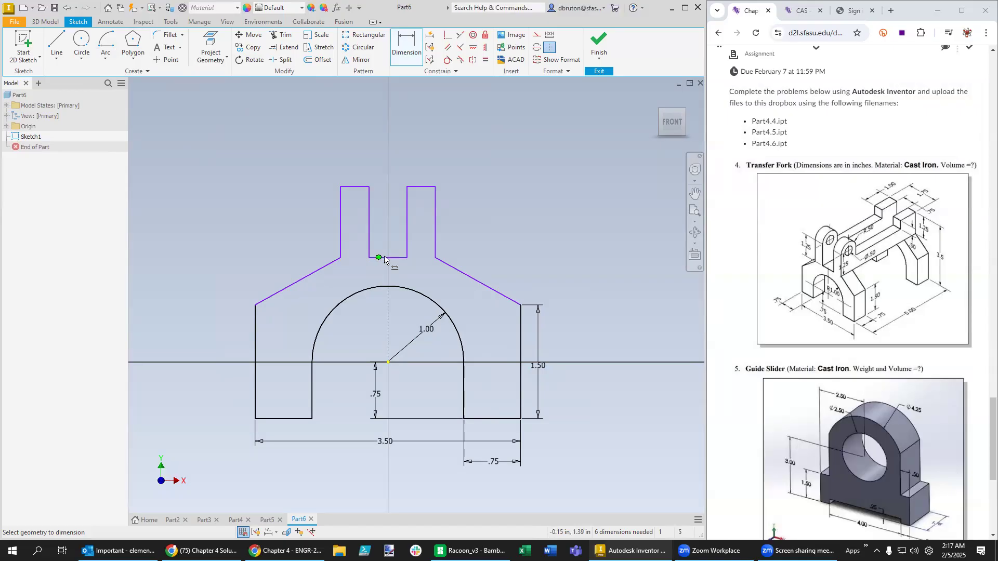
Dimension the gap between the two upper prongs' inner edges as 0.75 in.
{"action": "left_click", "coordinate": [408, 210]}
{"action": "left_click", "coordinate": [369, 218]}
{"action": "left_click", "coordinate": [399, 182]}
{"action": "type", "text": "0.75"}
{"action": "key", "text": "Return"}
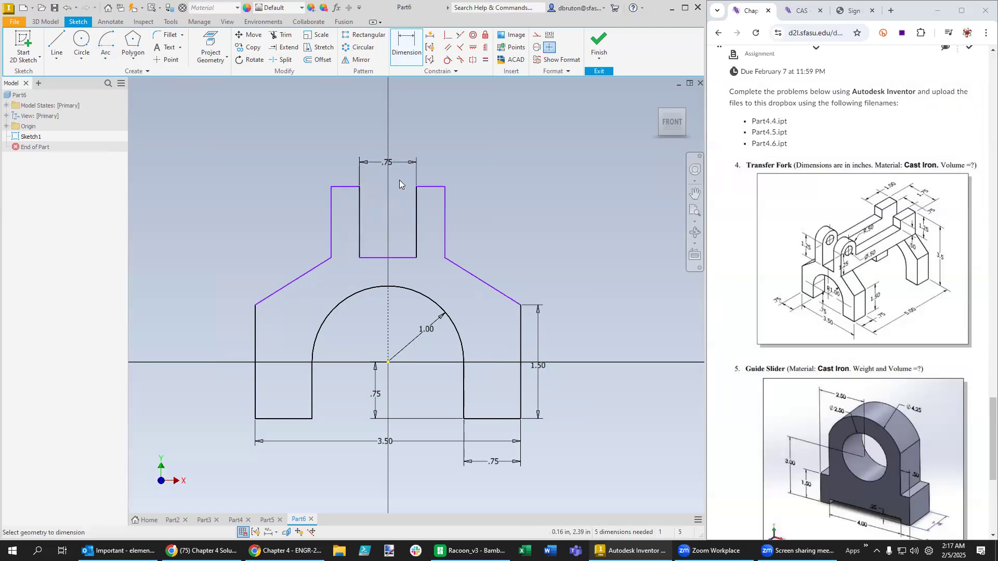
Dimension the width of the right prong's top edge as 0.75 in.
{"action": "left_click", "coordinate": [439, 190]}
{"action": "left_click", "coordinate": [437, 169]}
{"action": "type", "text": ".07"}
{"action": "key", "text": "BackSpace"}
{"action": "type", "text": "8"}
{"action": "key", "text": "Return"}
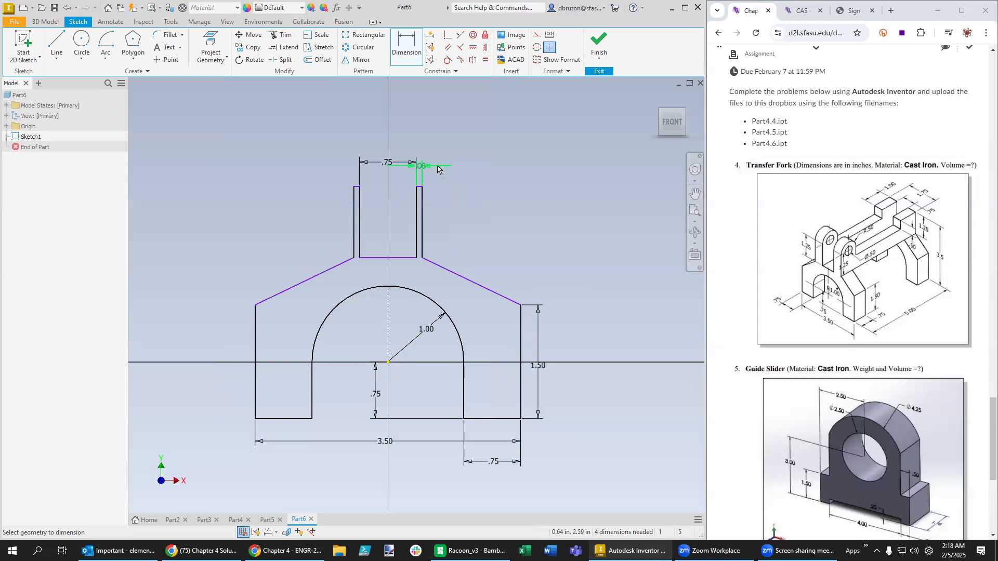
{"action": "double_click", "coordinate": [423, 167]}
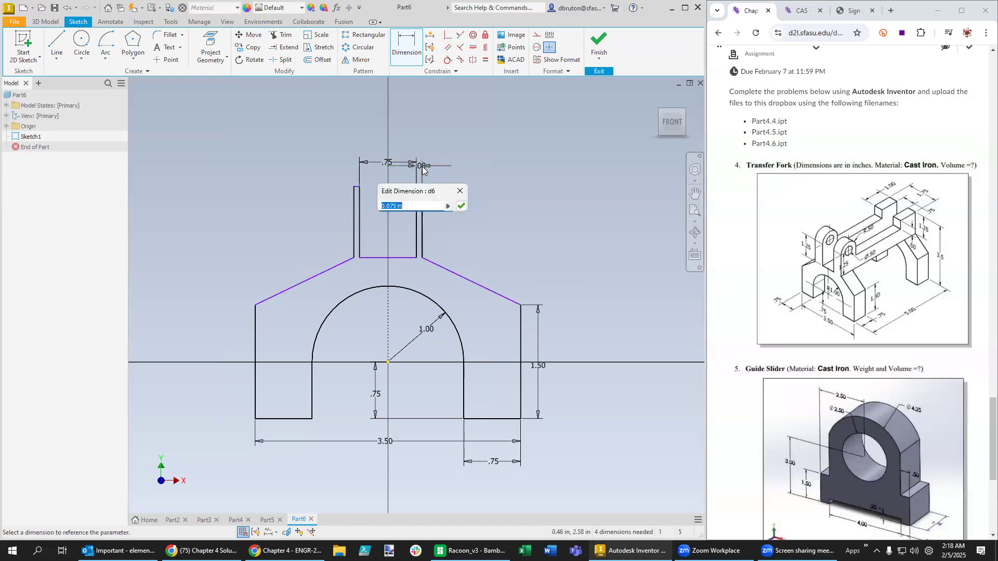
{"action": "type", "text": "0.75"}
{"action": "key", "text": "Return"}
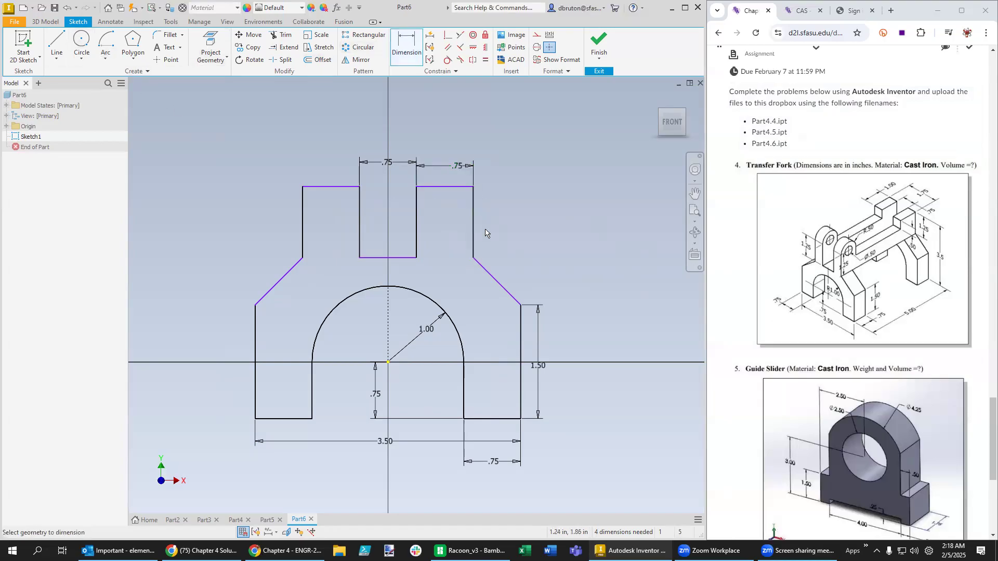
Dimension the right prong's outer vertical edge as 1.25 in.
{"action": "left_click", "coordinate": [473, 240]}
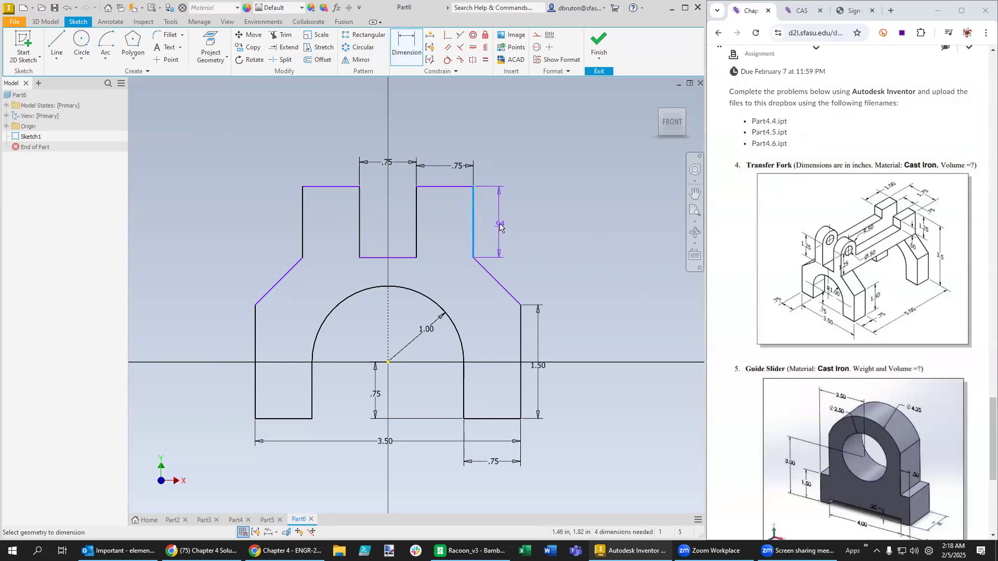
{"action": "left_click", "coordinate": [500, 226]}
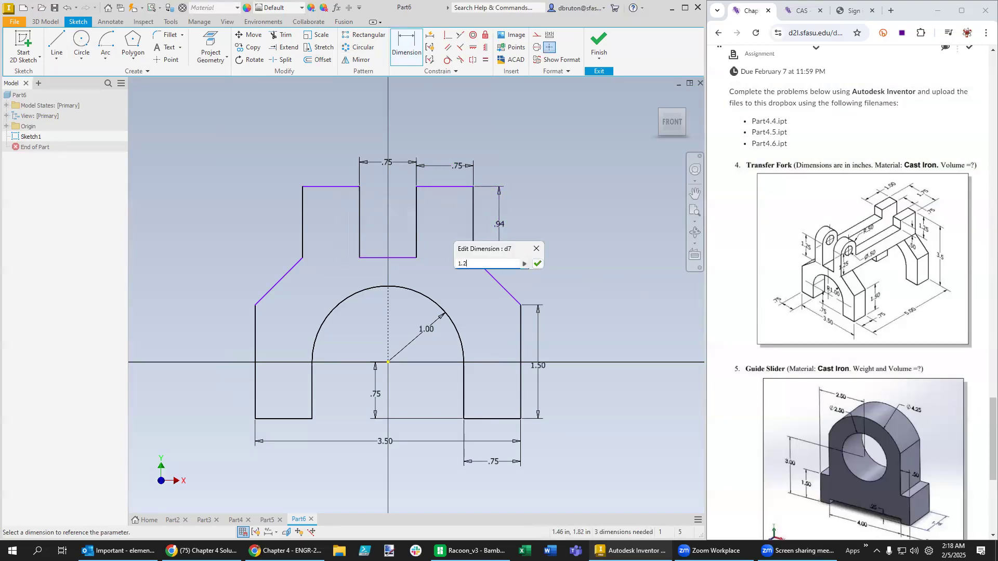
{"action": "key", "text": "Return"}
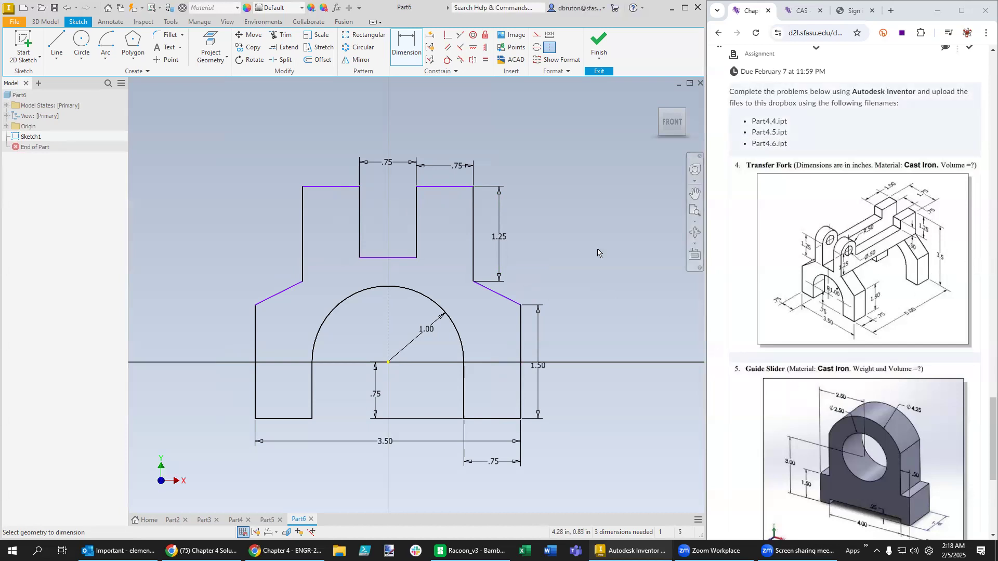
Dimension the overall height from the right leg's bottom edge to the right prong's top edge as 3.5 in.
{"action": "left_click", "coordinate": [446, 187]}
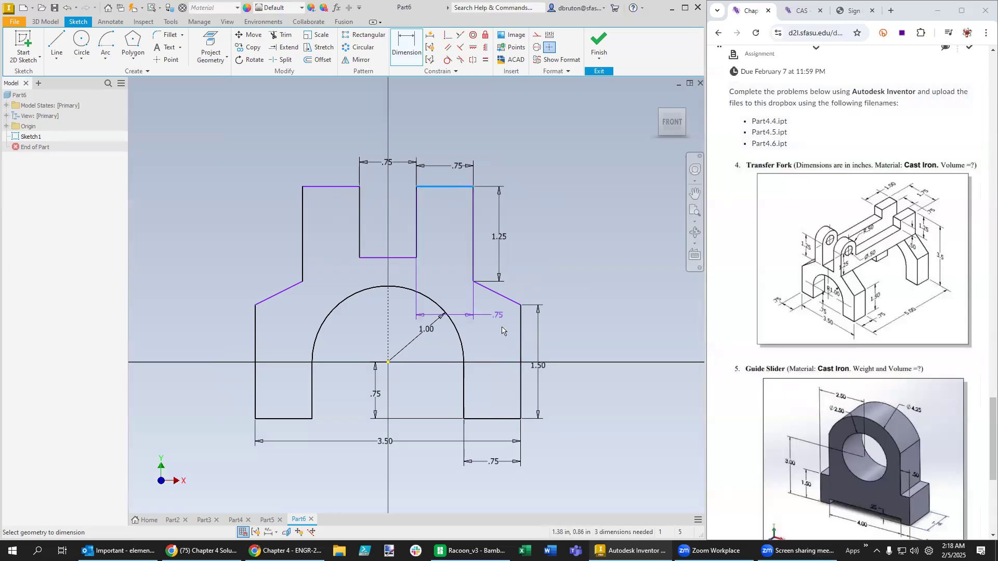
{"action": "left_click", "coordinate": [500, 419]}
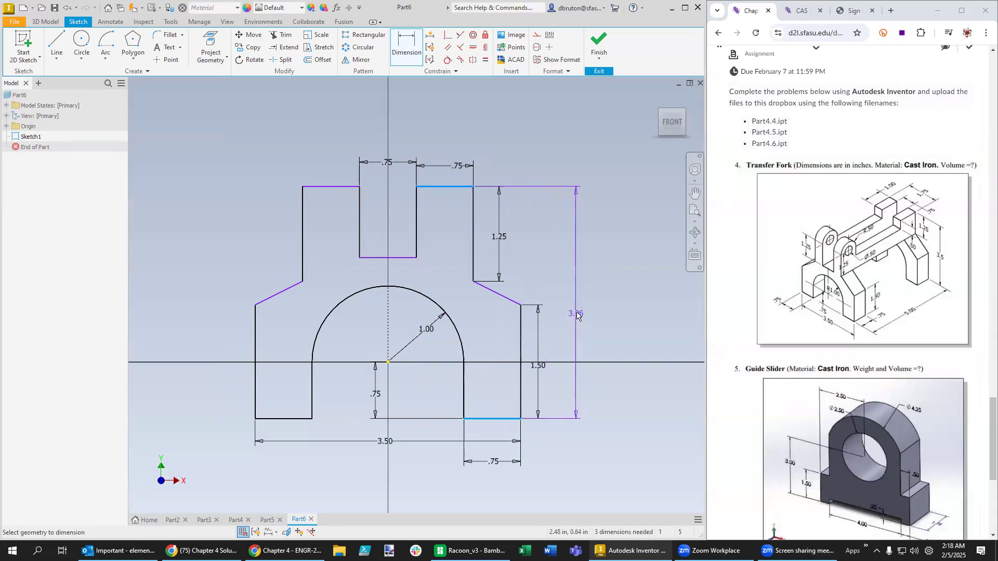
{"action": "left_click", "coordinate": [577, 309]}
{"action": "type", "text": "3.5"}
{"action": "key", "text": "Return"}
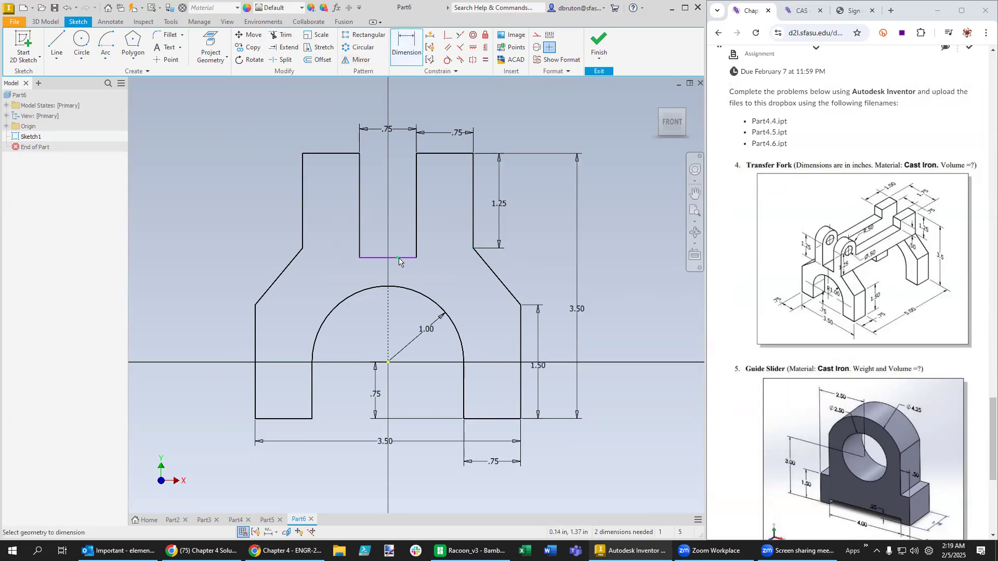
{"action": "left_click", "coordinate": [360, 258]}
{"action": "left_click", "coordinate": [359, 154]}
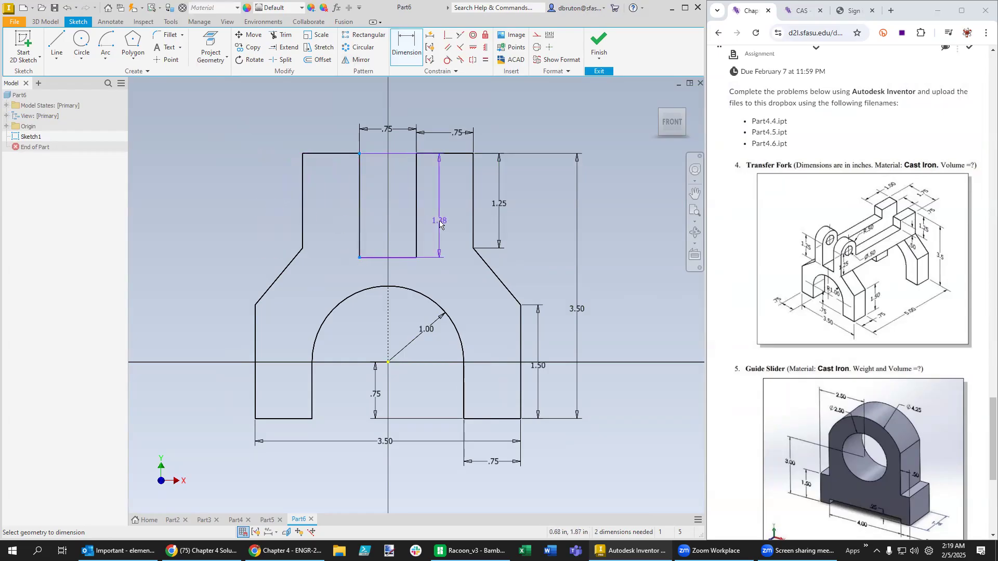
{"action": "key", "text": "Escape"}
{"action": "key", "text": "Escape"}
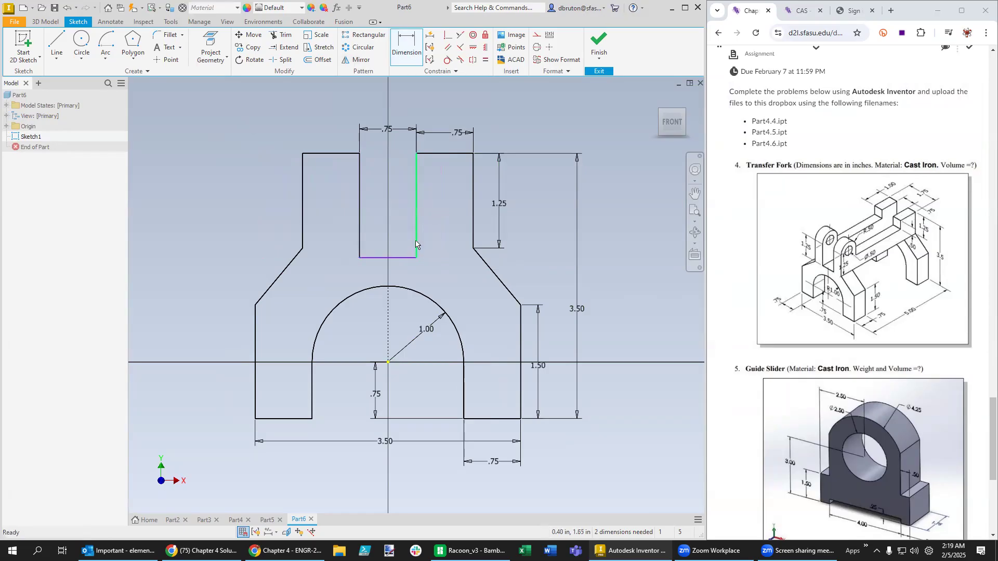
Dimension the depth of the slot between the prongs as 1.25 in, measured between the end points of its right edge.
{"action": "left_click", "coordinate": [405, 44]}
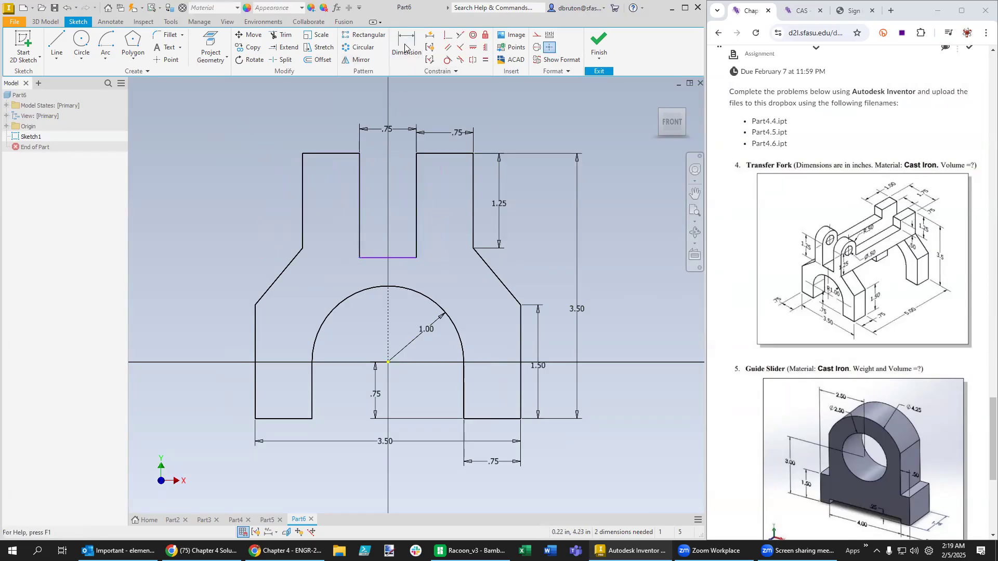
{"action": "left_click", "coordinate": [417, 155]}
{"action": "left_click", "coordinate": [415, 262]}
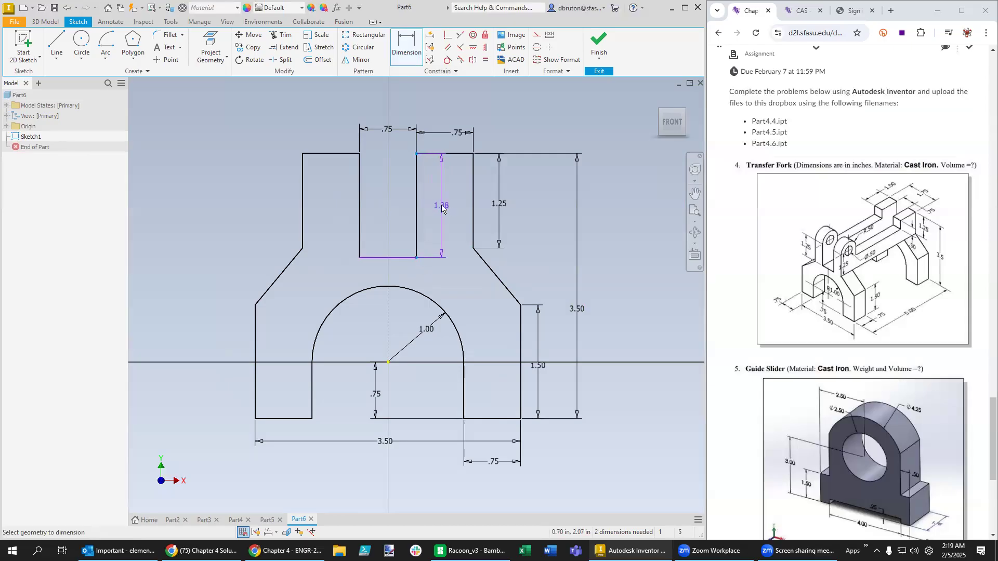
{"action": "left_click", "coordinate": [442, 206]}
{"action": "type", "text": "1.25"}
{"action": "key", "text": "Return"}
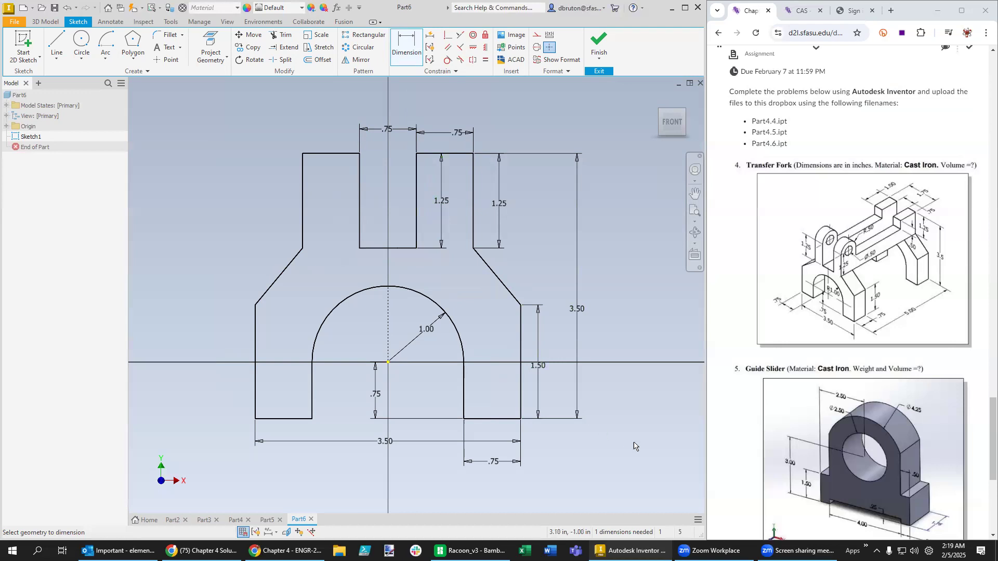
Leave the dimension command and display all degrees of freedom of the sketch geometry.
{"action": "right_click", "coordinate": [229, 165]}
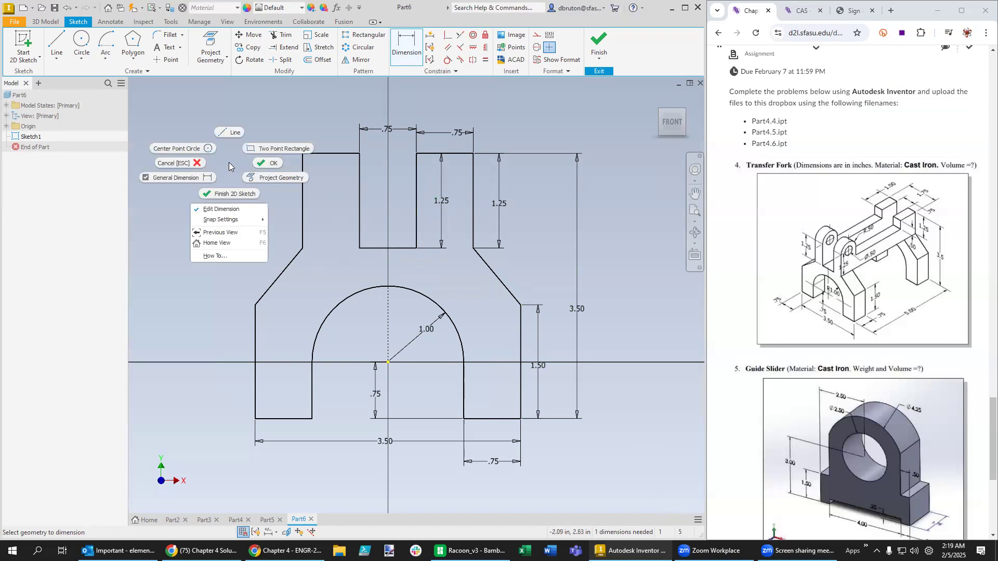
{"action": "left_click", "coordinate": [233, 164]}
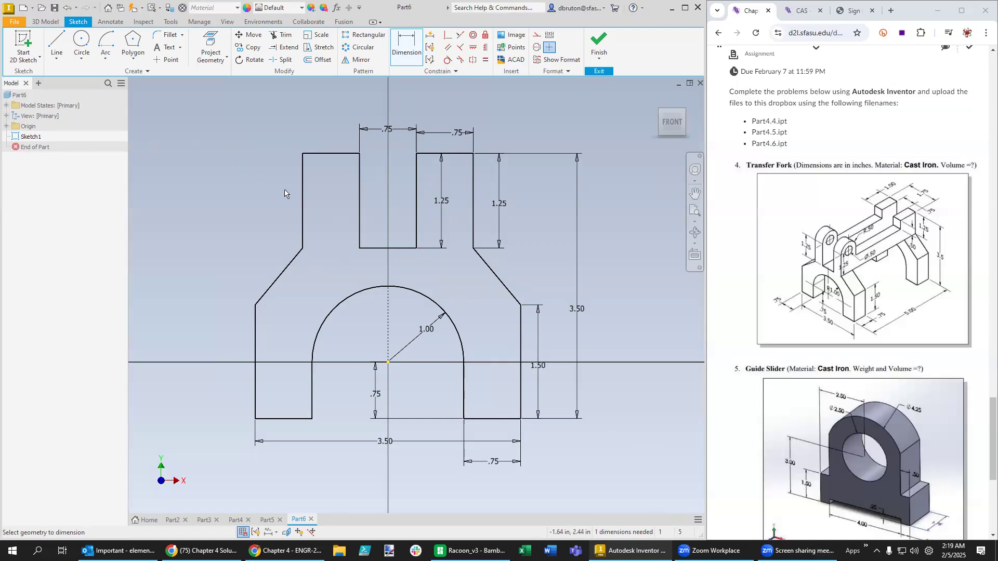
{"action": "right_click", "coordinate": [381, 213]}
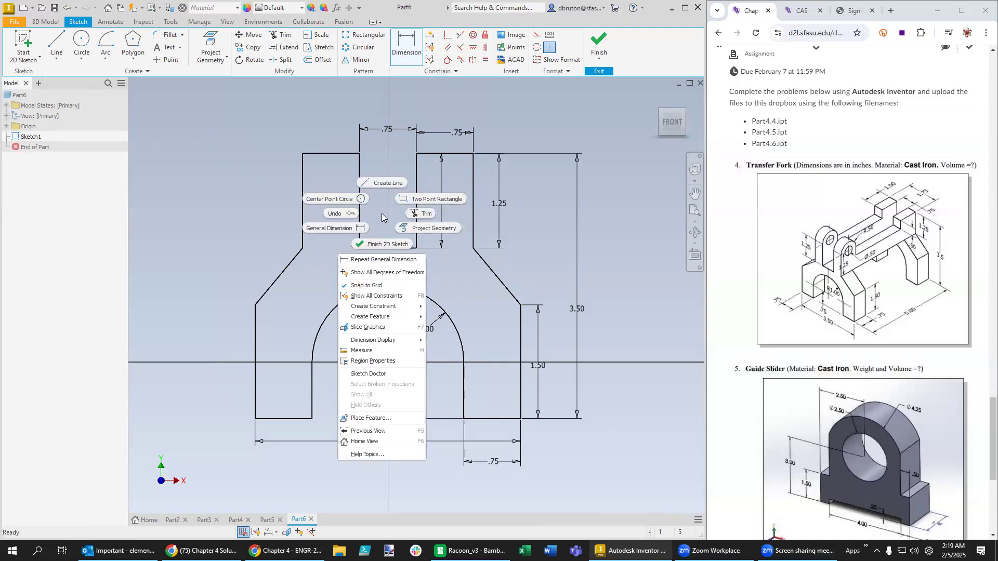
{"action": "left_click", "coordinate": [384, 272]}
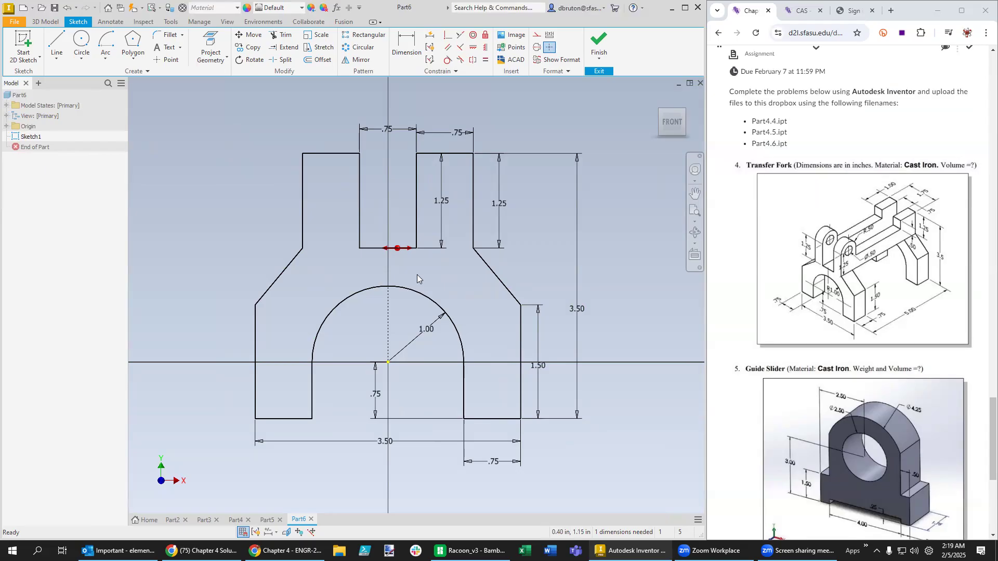
Delete the overlapping horizontal lines at the bottom of the slot between the prongs.
{"action": "left_click", "coordinate": [400, 249]}
{"action": "key", "text": "Delete"}
{"action": "left_click", "coordinate": [404, 248]}
{"action": "key", "text": "Delete"}
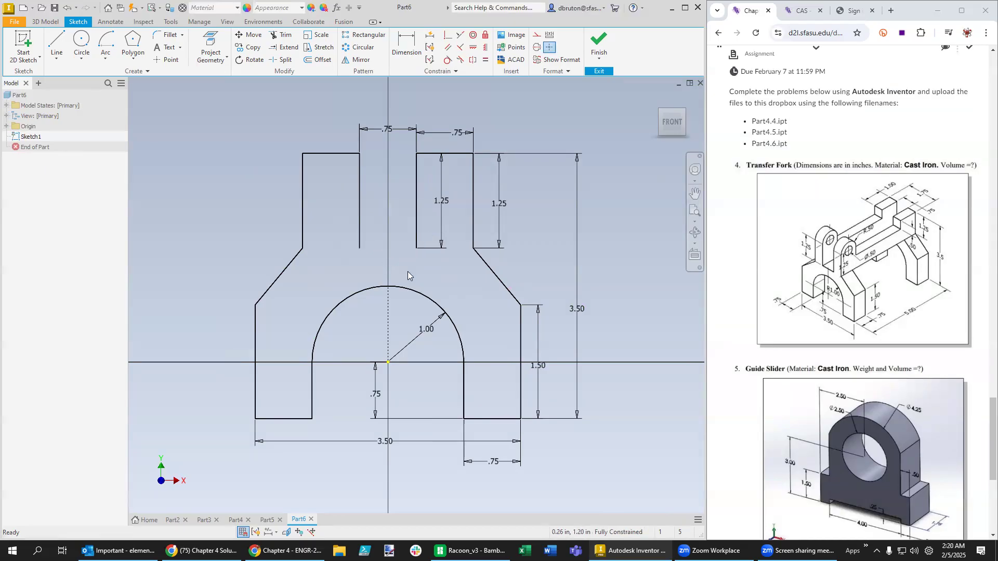
Draw a single horizontal line joining the lower ends of the slot's two vertical edges.
{"action": "left_click", "coordinate": [58, 42]}
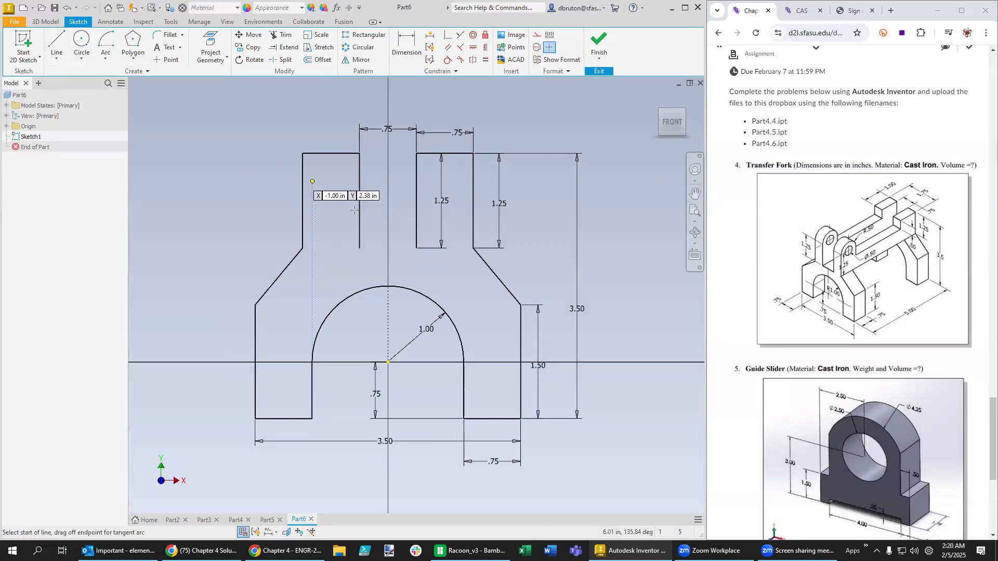
{"action": "left_click", "coordinate": [359, 248]}
{"action": "left_click", "coordinate": [416, 248]}
{"action": "key", "text": "Escape"}
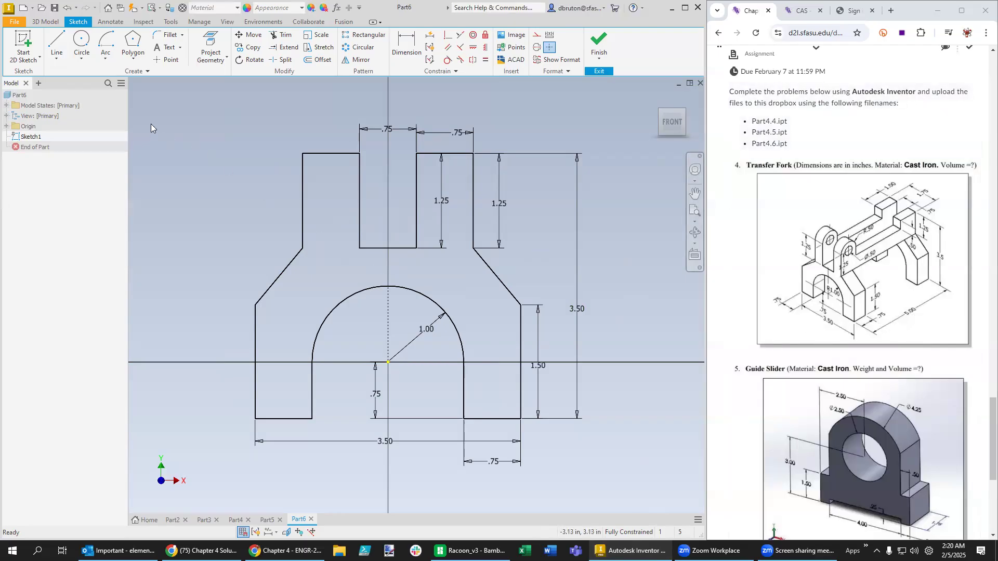
Extrude the fork profile 5 in backward from the sketch plane, using the flipped direction.
{"action": "left_click", "coordinate": [48, 22]}
{"action": "left_click", "coordinate": [57, 44]}
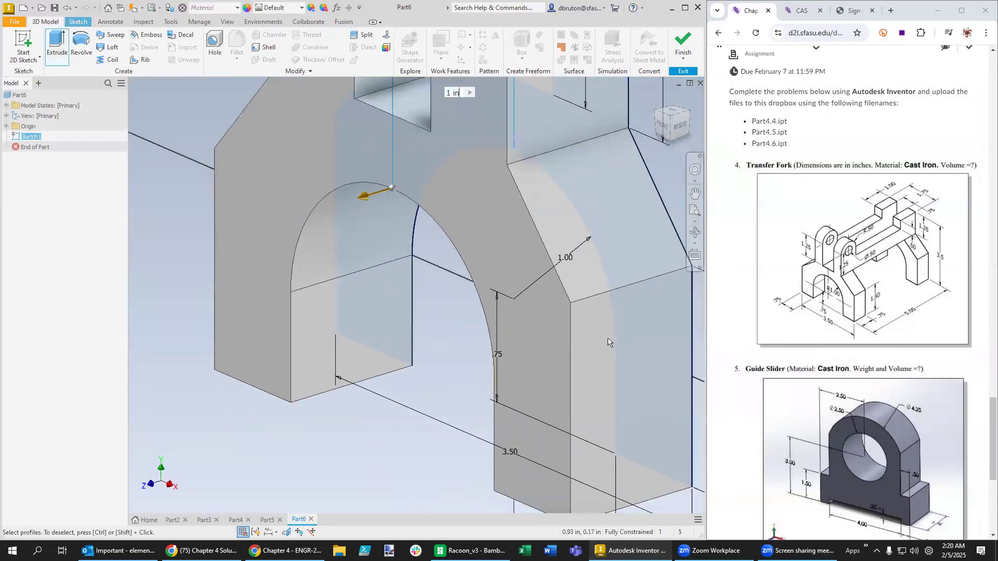
{"action": "scroll", "coordinate": [608, 341], "scroll_direction": "up", "scroll_amount": 3}
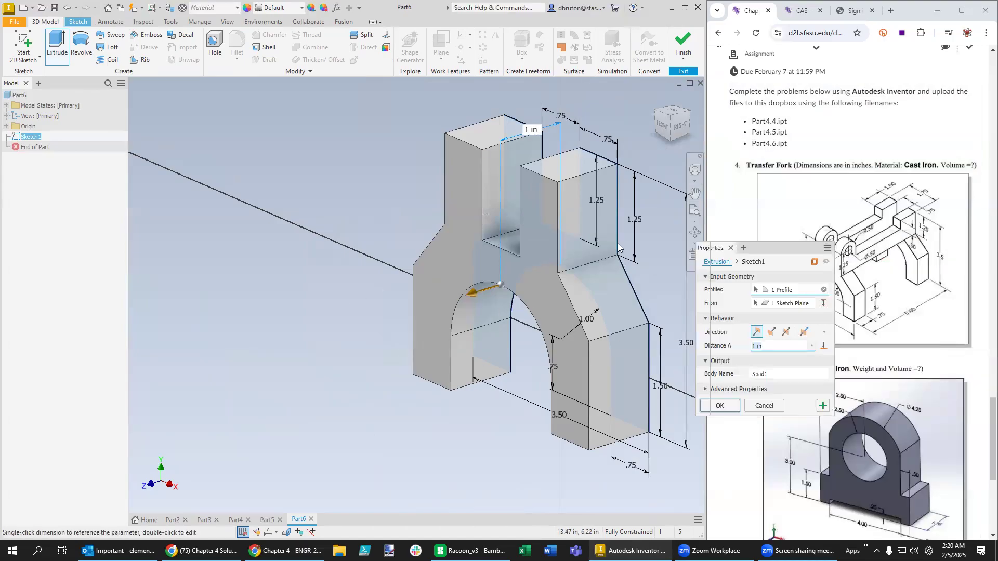
{"action": "left_click_drag", "start_coordinate": [765, 248], "coordinate": [254, 207]}
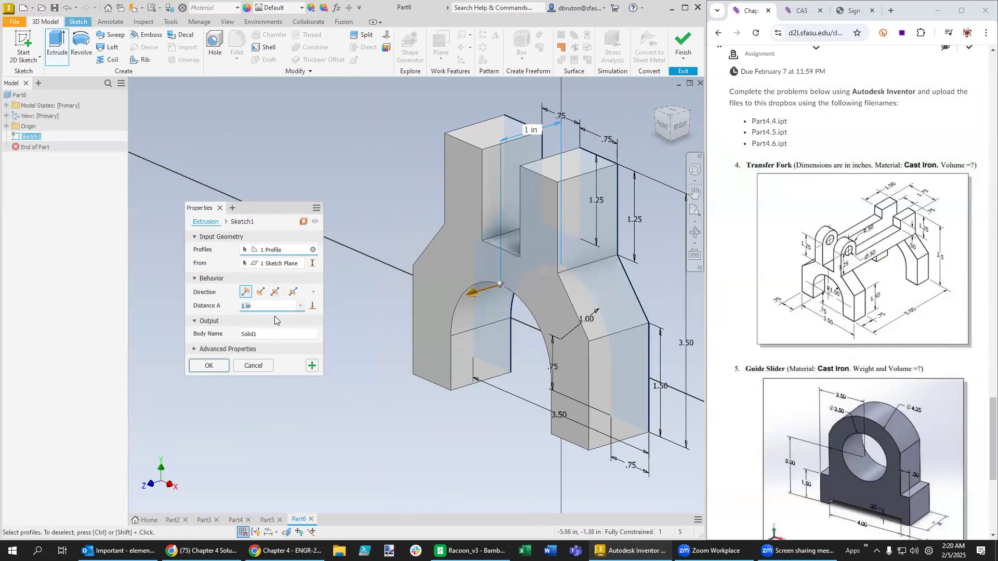
{"action": "left_click", "coordinate": [260, 292]}
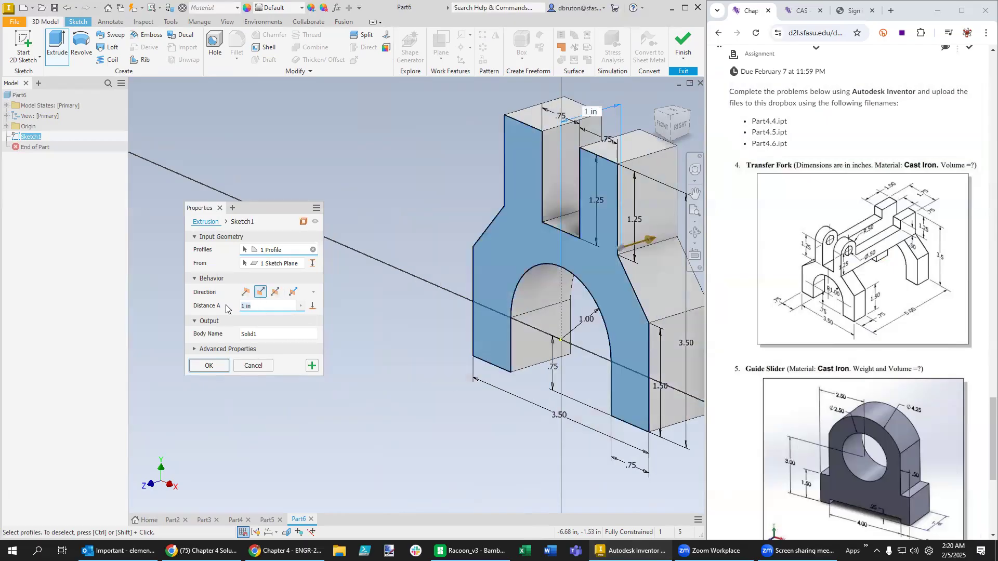
{"action": "key", "text": "Return"}
{"action": "scroll", "coordinate": [618, 438], "scroll_direction": "down", "scroll_amount": 3}
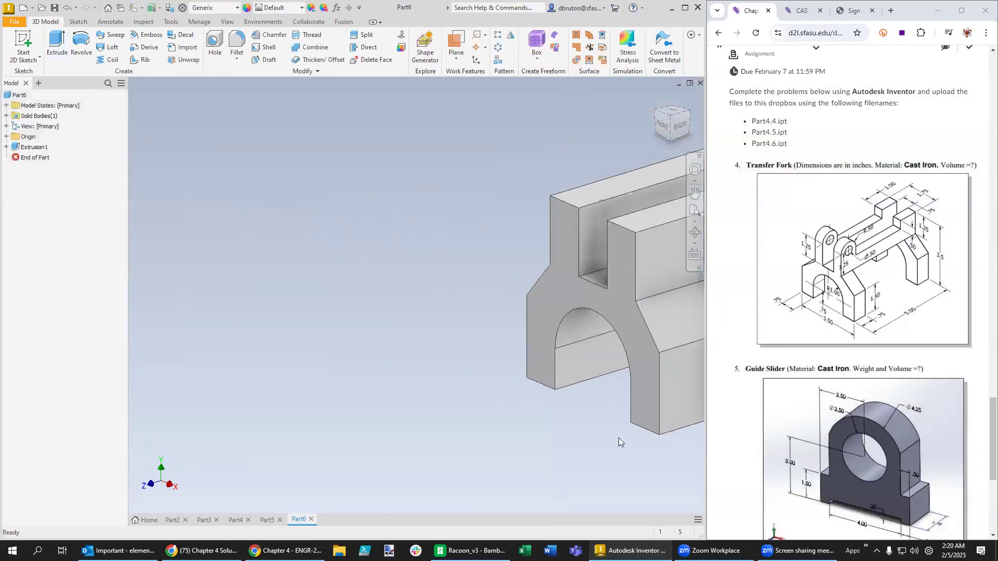
{"action": "middle_click_drag", "start_coordinate": [605, 407], "coordinate": [281, 383]}
{"action": "middle_click_drag", "start_coordinate": [341, 399], "coordinate": [363, 399]}
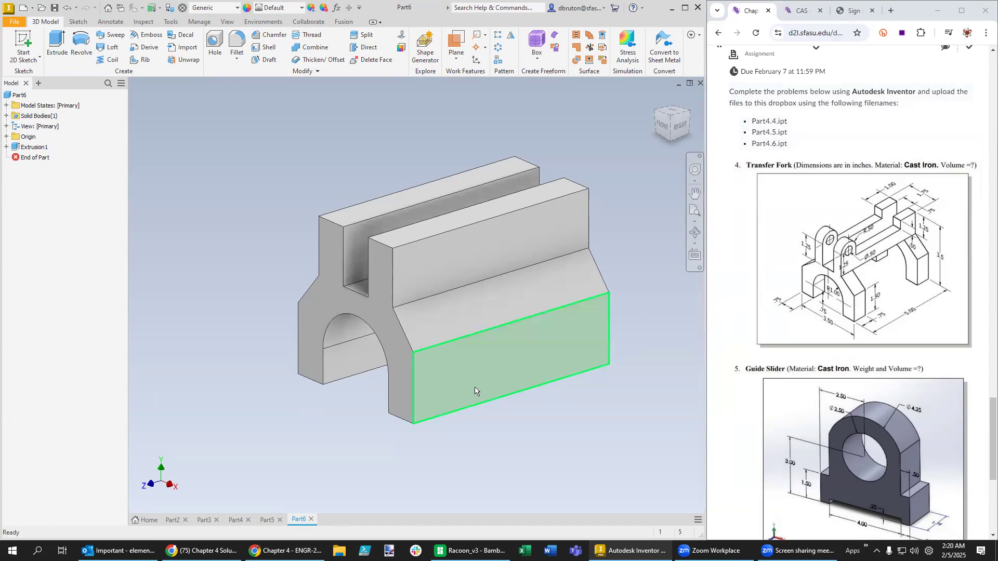
Start a sketch on the near prong's outer side face and draw a semicircular arc of about 0.38 in radius centred on its top edge, from the front corner.
{"action": "right_click", "coordinate": [403, 262]}
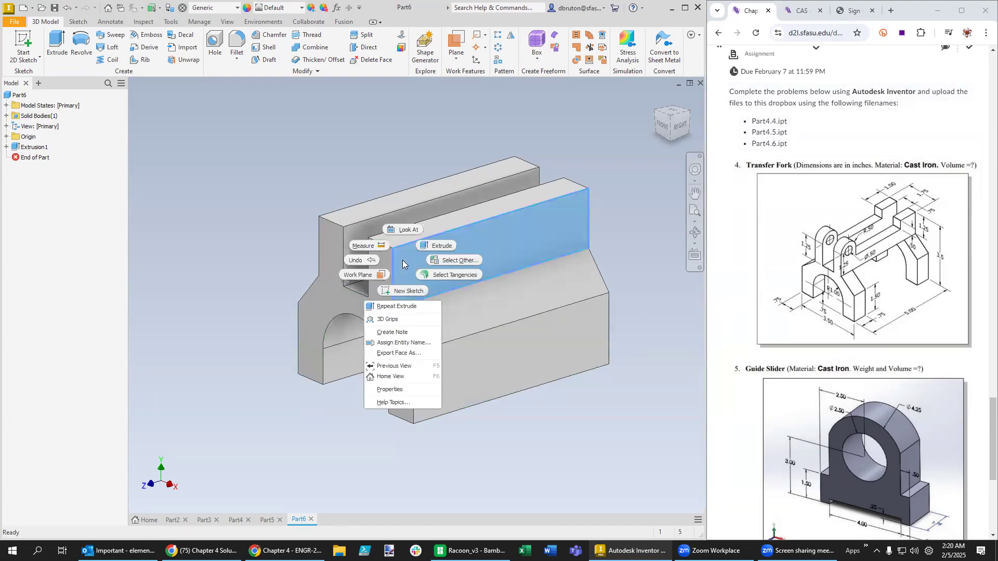
{"action": "left_click", "coordinate": [402, 292]}
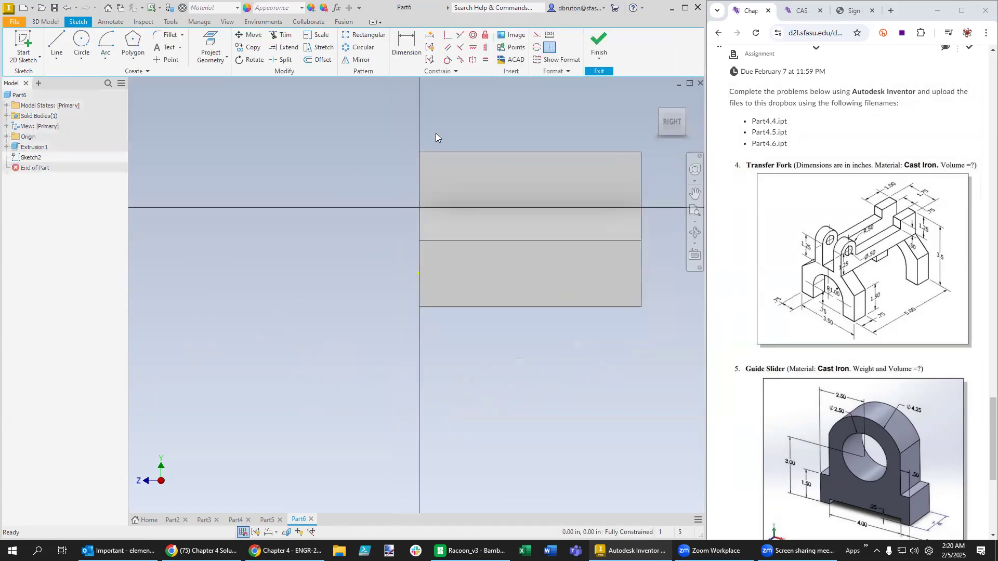
{"action": "scroll", "coordinate": [461, 127], "scroll_direction": "up", "scroll_amount": 4}
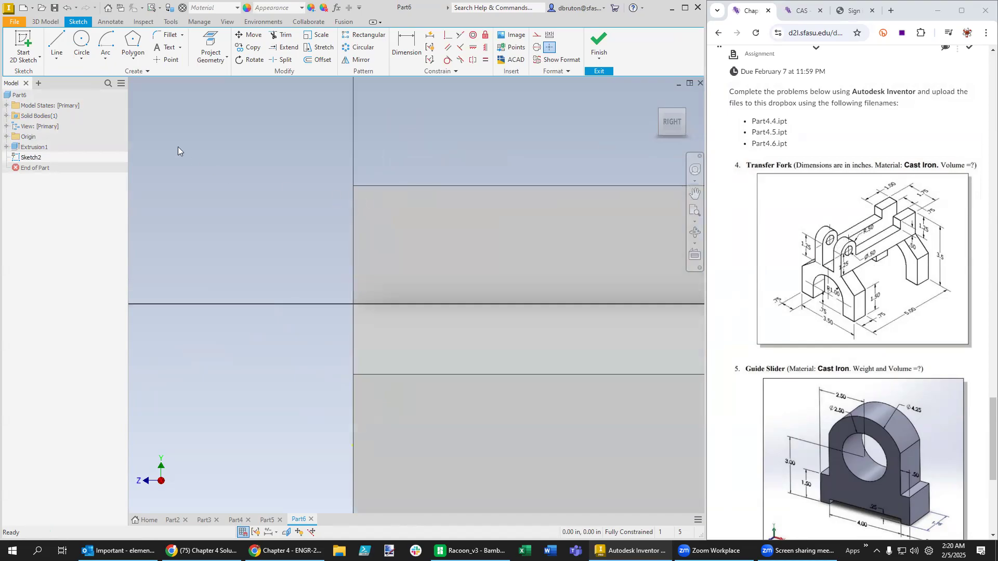
{"action": "left_click", "coordinate": [105, 61]}
{"action": "left_click", "coordinate": [115, 116]}
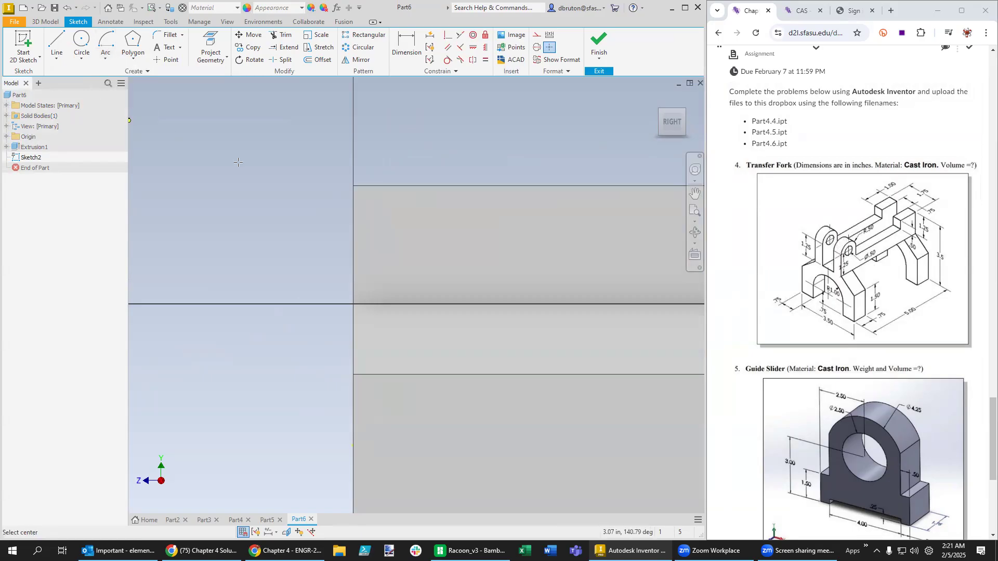
{"action": "left_click", "coordinate": [388, 185]}
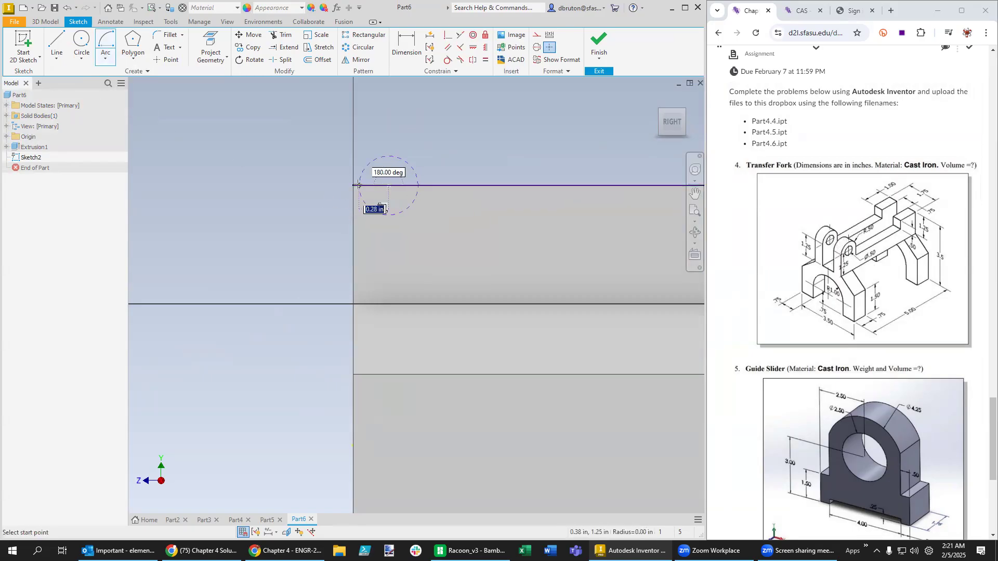
{"action": "left_click", "coordinate": [354, 185]}
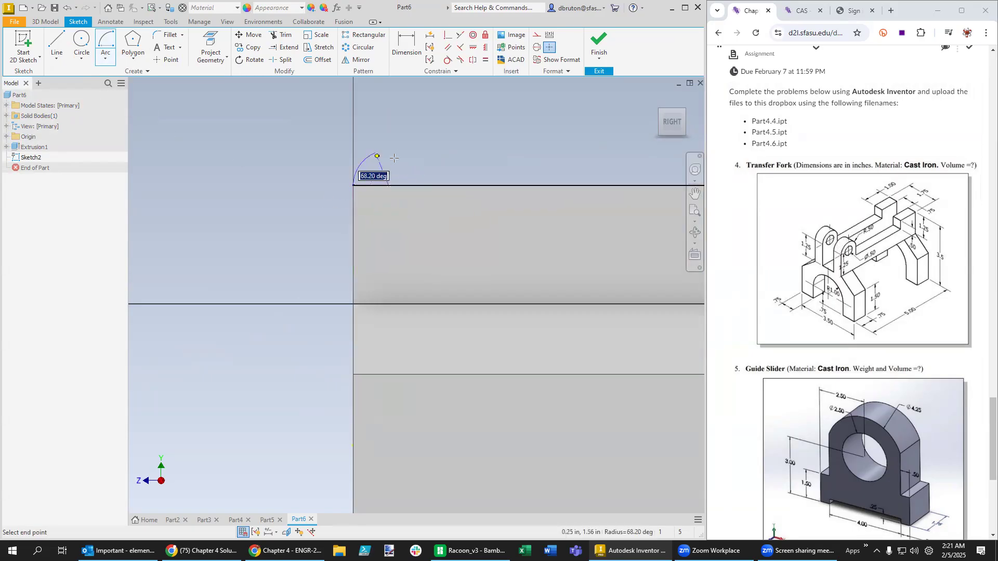
{"action": "left_click", "coordinate": [425, 186]}
{"action": "key", "text": "Escape"}
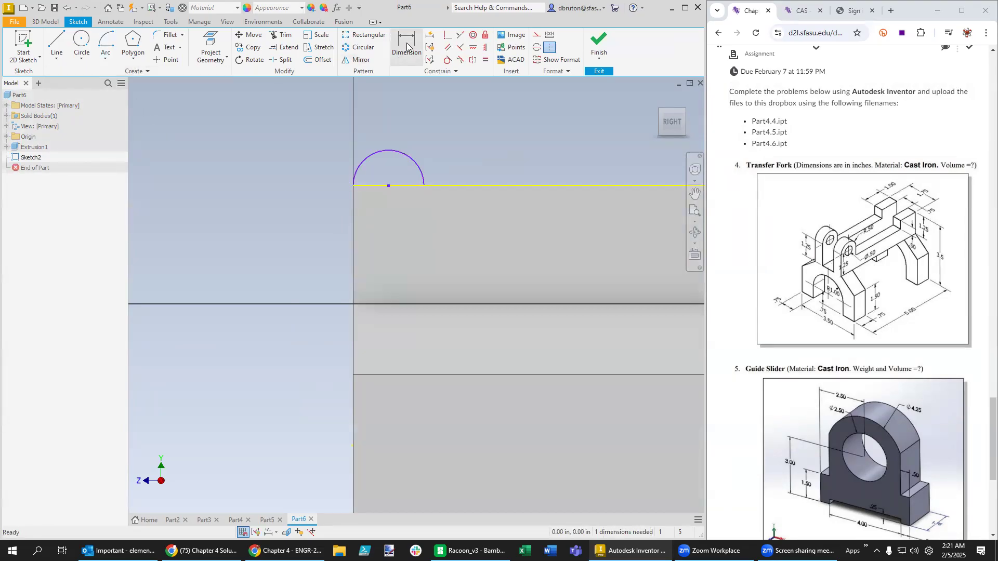
Dimension the semicircular arc's radius as 0.5 in and place the dimension text just outside the arc.
{"action": "left_click", "coordinate": [407, 47]}
{"action": "left_click", "coordinate": [423, 172]}
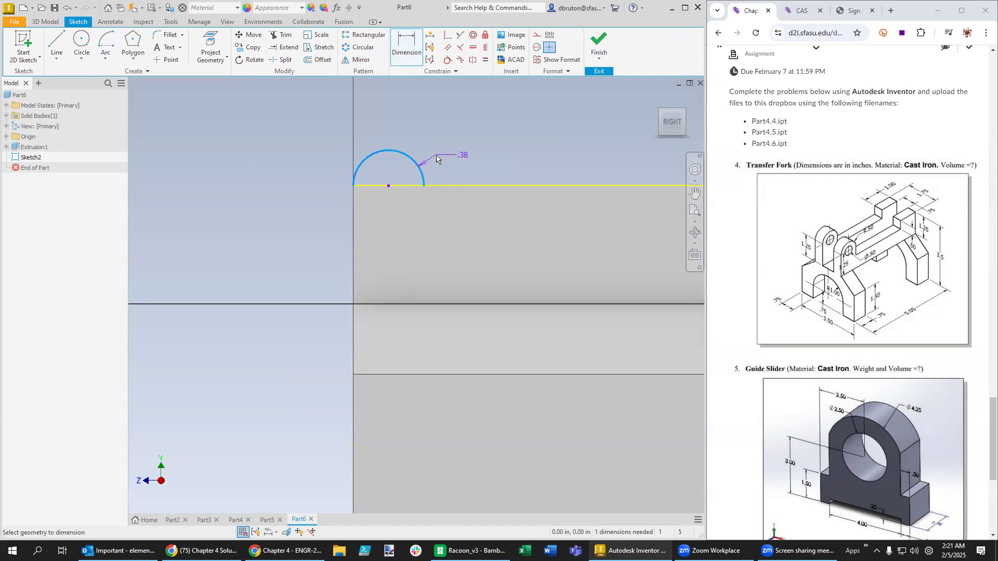
{"action": "left_click", "coordinate": [437, 156]}
{"action": "type", "text": "."}
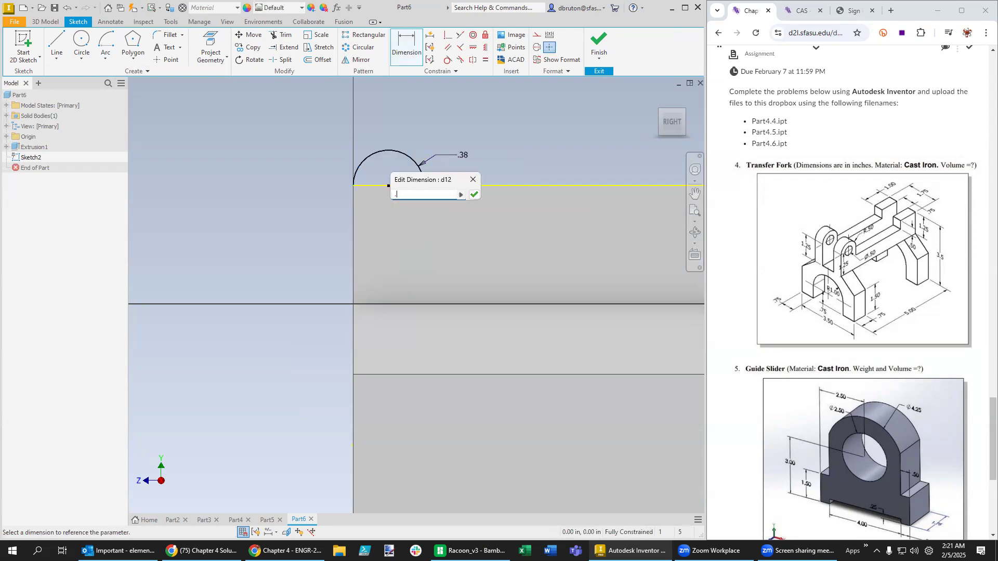
{"action": "type", "text": "5"}
{"action": "key", "text": "Return"}
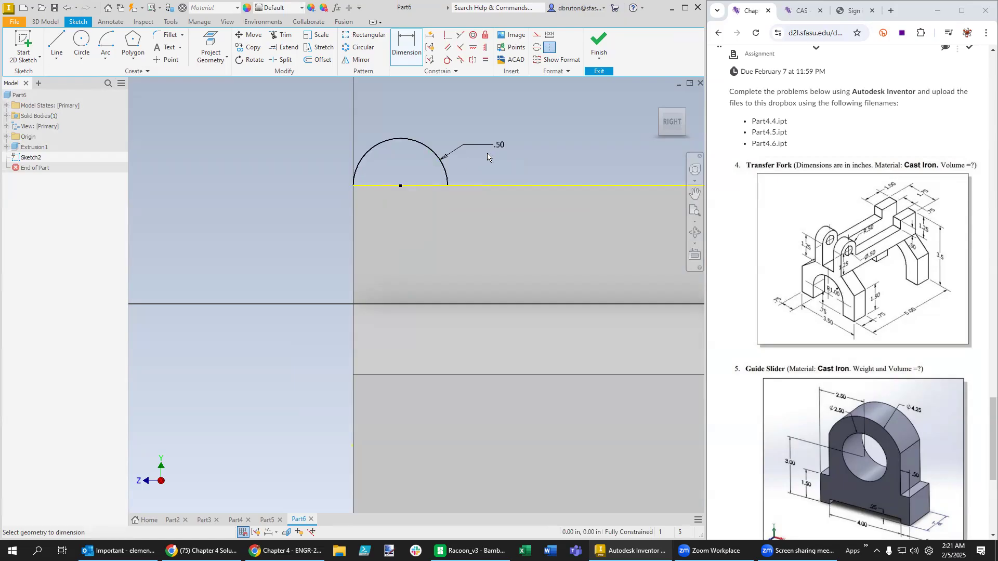
{"action": "key", "text": "Escape"}
{"action": "mouse_move", "coordinate": [500, 148]}
{"action": "left_mouse_down"}
{"action": "mouse_move", "coordinate": [345, 116]}
{"action": "mouse_move", "coordinate": [312, 247]}
{"action": "mouse_move", "coordinate": [457, 284]}
{"action": "mouse_move", "coordinate": [496, 186]}
{"action": "mouse_move", "coordinate": [465, 139]}
{"action": "left_mouse_up"}
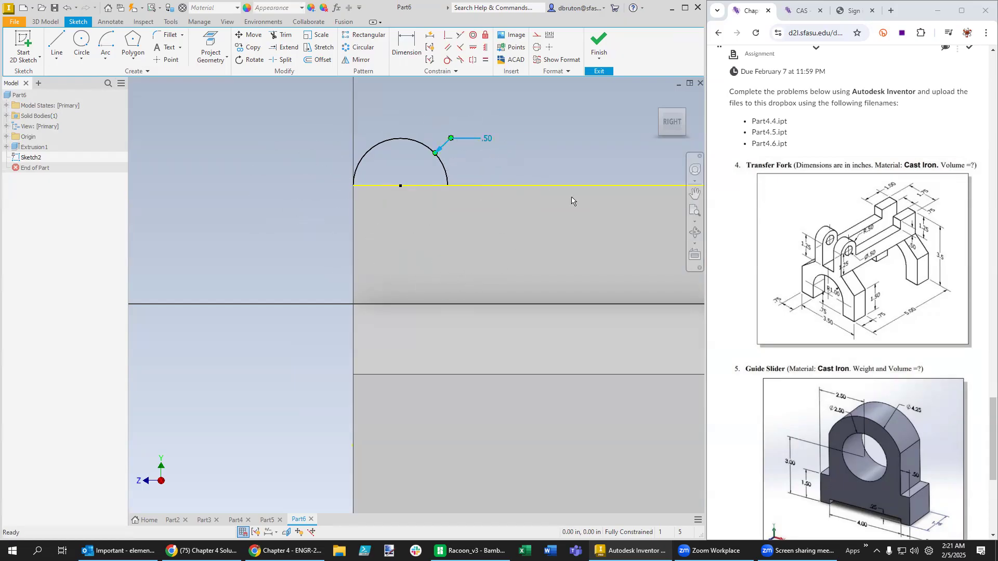
{"action": "scroll", "coordinate": [582, 286], "scroll_direction": "down", "scroll_amount": 5}
{"action": "mouse_move", "coordinate": [595, 429]}
{"action": "middle_mouse_down"}
{"action": "mouse_move", "coordinate": [434, 406]}
{"action": "mouse_move", "coordinate": [448, 440]}
{"action": "middle_mouse_up"}
{"action": "scroll", "coordinate": [446, 252], "scroll_direction": "down", "scroll_amount": 2}
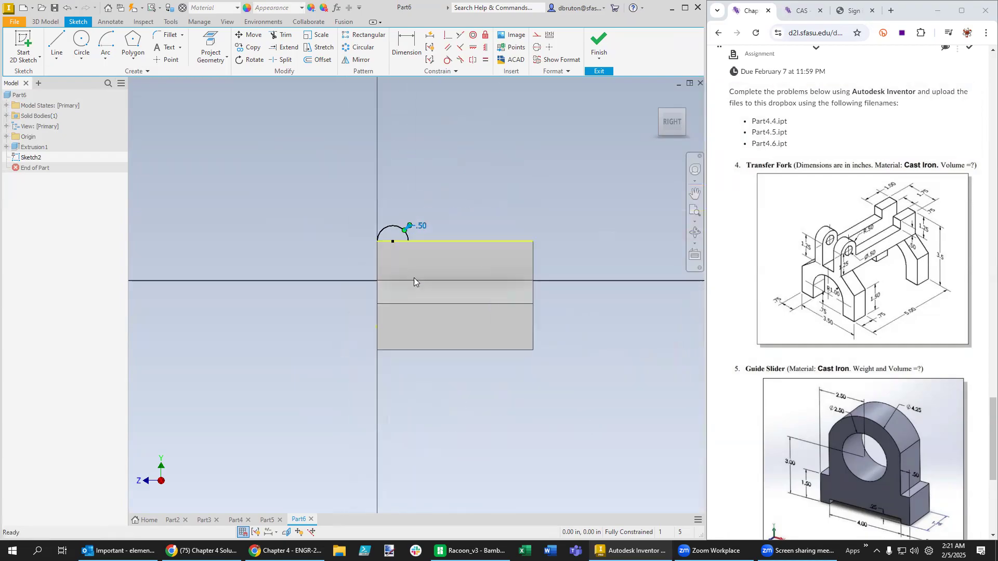
{"action": "scroll", "coordinate": [385, 234], "scroll_direction": "up", "scroll_amount": 5}
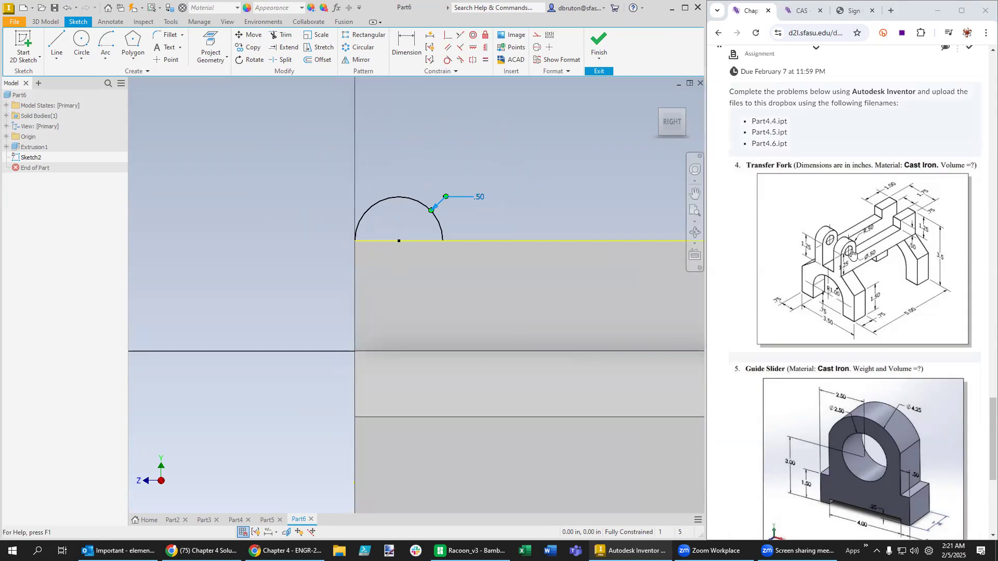
{"action": "left_click_drag", "start_coordinate": [481, 199], "coordinate": [449, 198]}
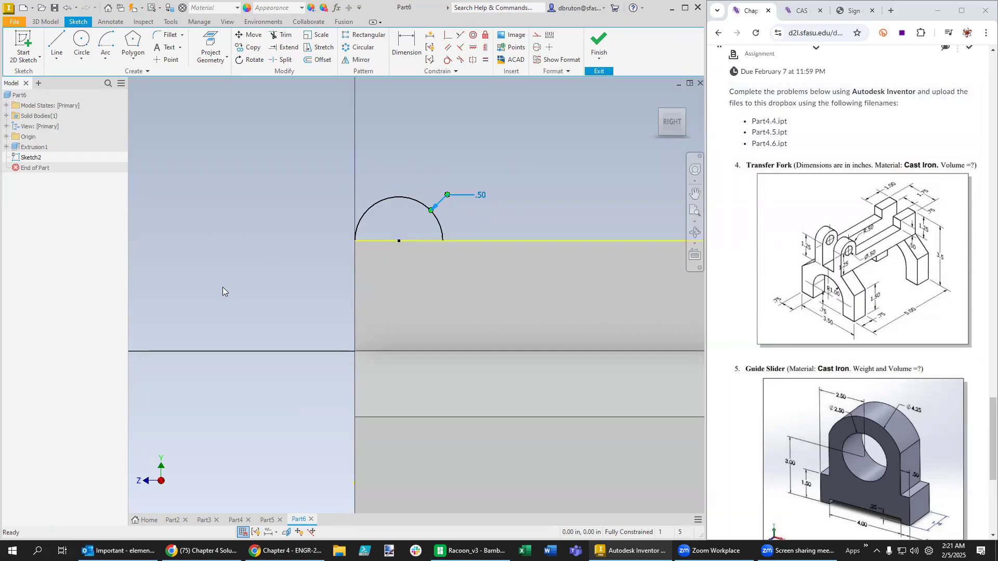
{"action": "mouse_move", "coordinate": [245, 290]}
{"action": "middle_mouse_down"}
{"action": "mouse_move", "coordinate": [308, 301]}
{"action": "mouse_move", "coordinate": [238, 235]}
{"action": "mouse_move", "coordinate": [278, 251]}
{"action": "mouse_move", "coordinate": [296, 299]}
{"action": "middle_mouse_up"}
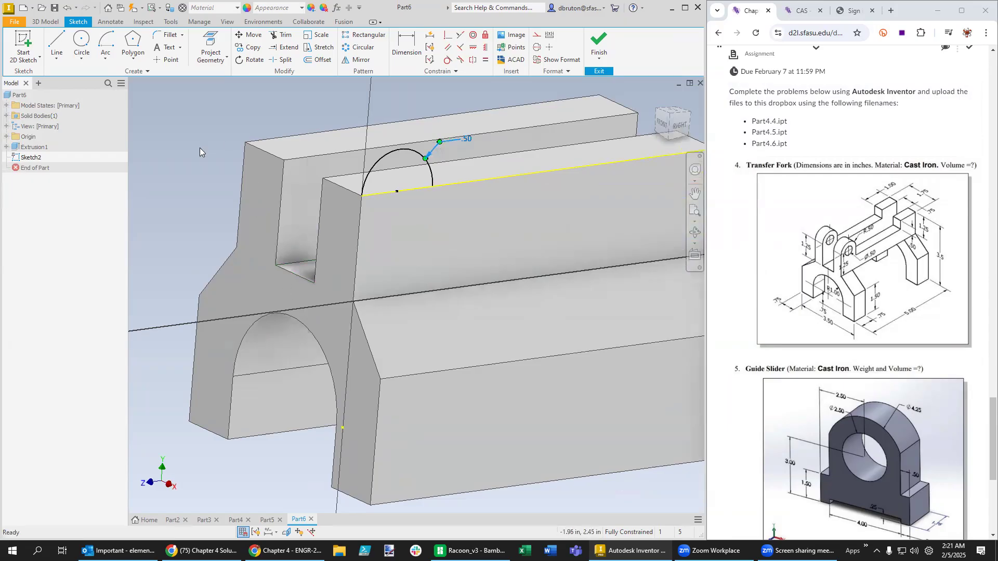
{"action": "left_click", "coordinate": [46, 22]}
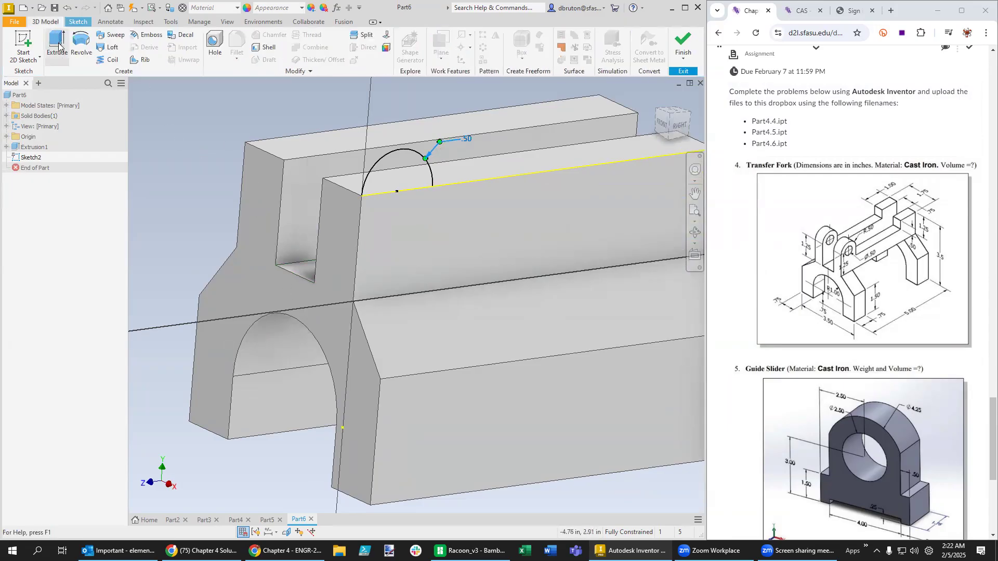
{"action": "left_click", "coordinate": [58, 46]}
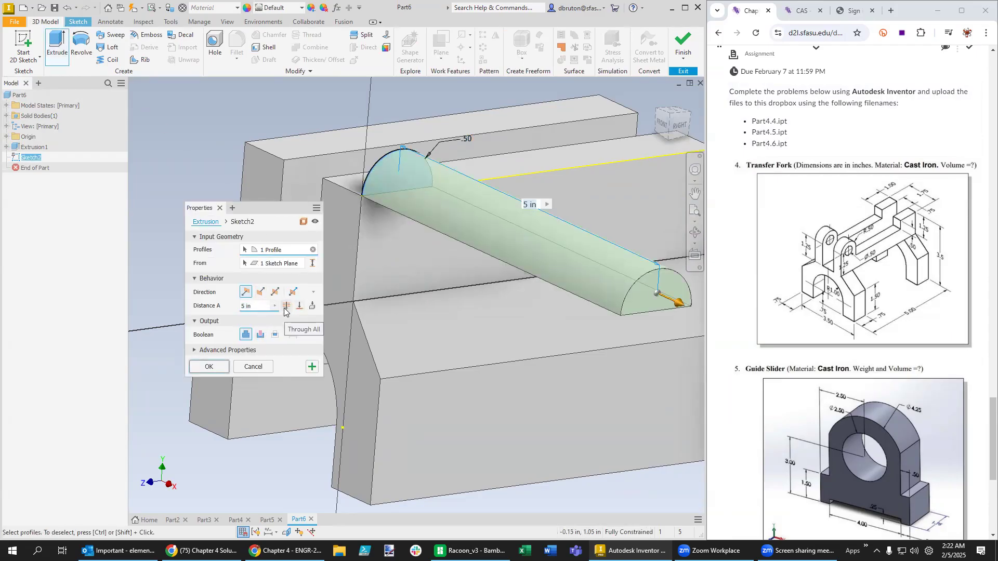
{"action": "left_click", "coordinate": [285, 308]}
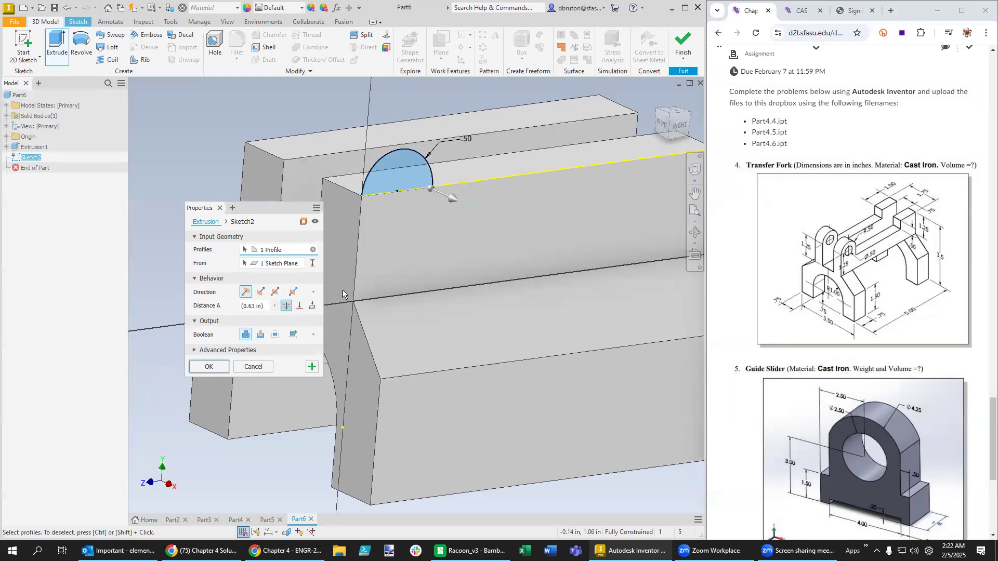
{"action": "left_click", "coordinate": [260, 293]}
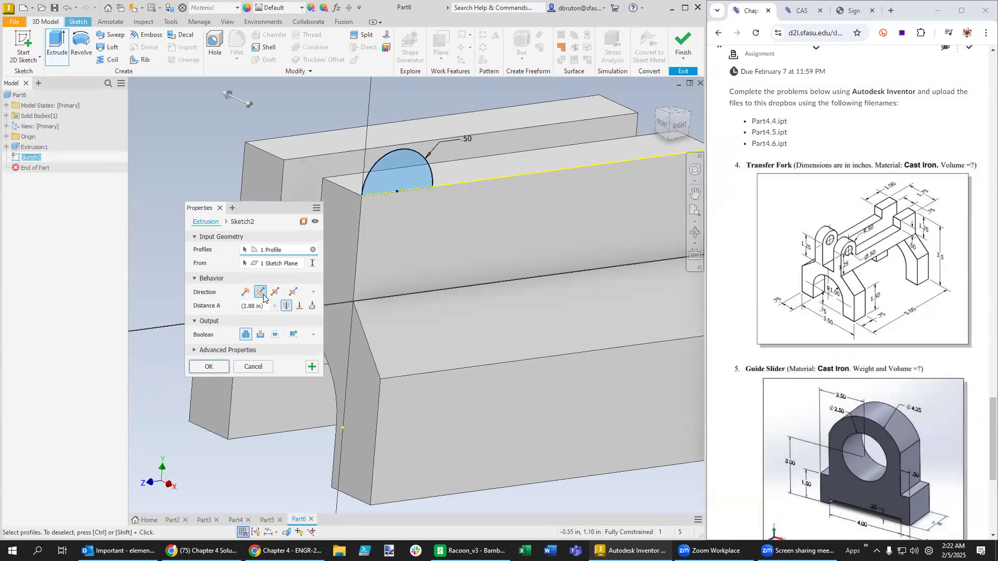
{"action": "left_click", "coordinate": [300, 306]}
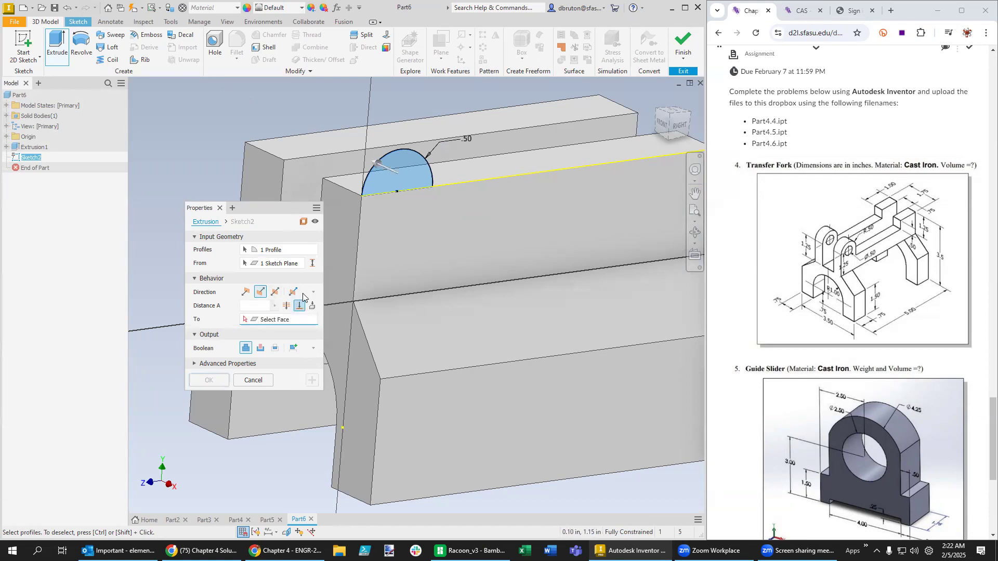
{"action": "left_click", "coordinate": [302, 175]}
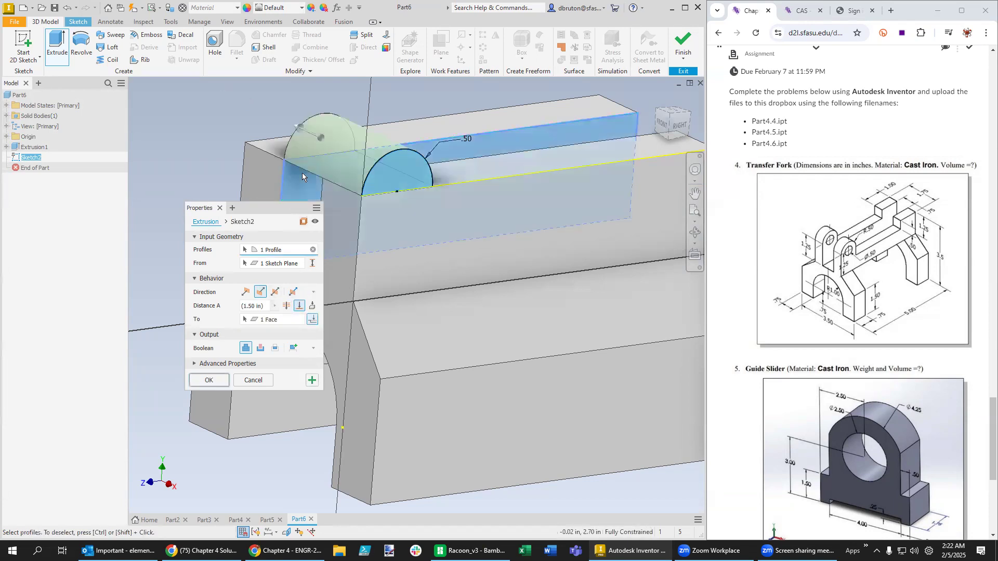
{"action": "right_click", "coordinate": [256, 163]}
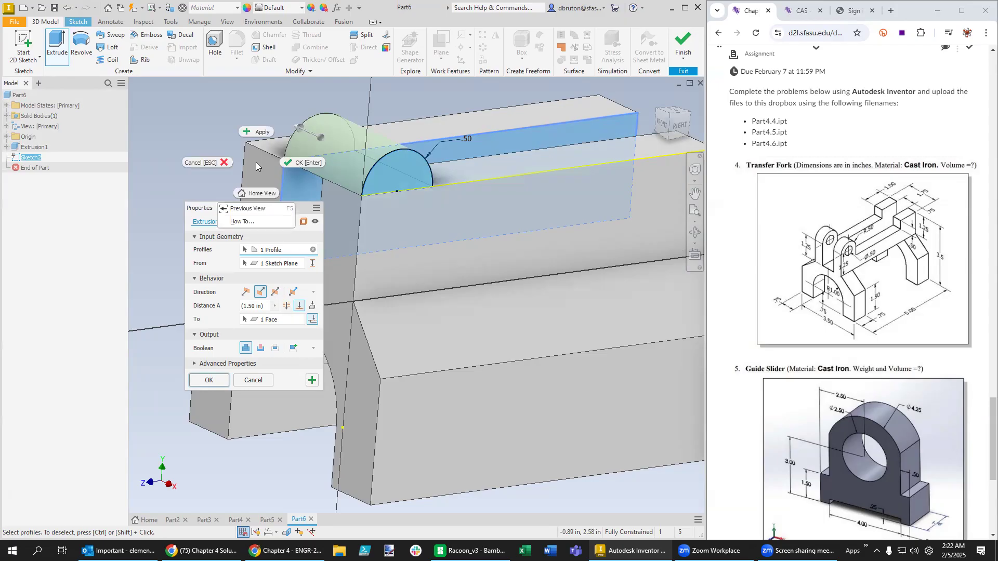
{"action": "key", "text": "Return"}
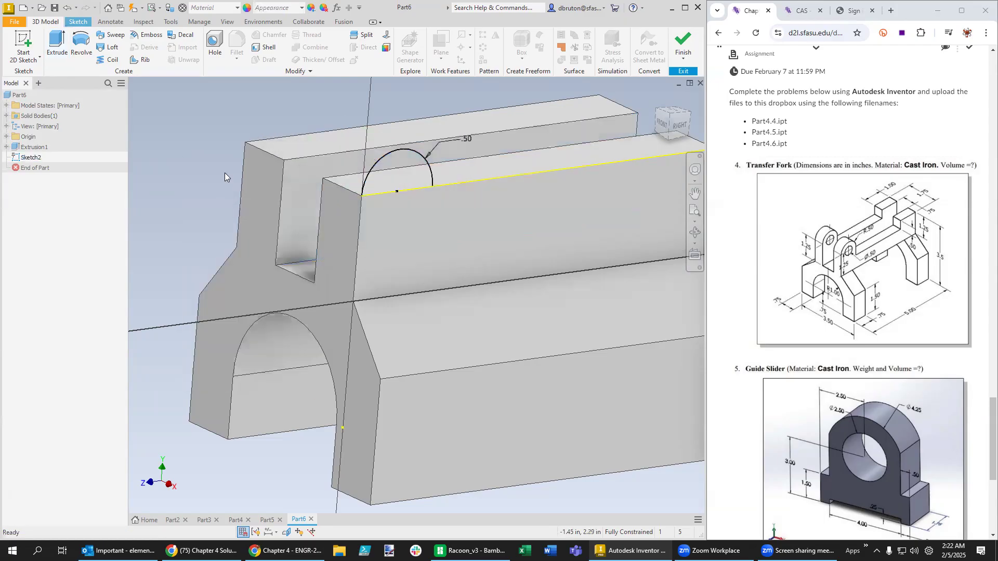
Extrude the semicircle in the flipped direction up to the outer side face of the opposite prong, joining it to the body.
{"action": "left_click", "coordinate": [57, 45]}
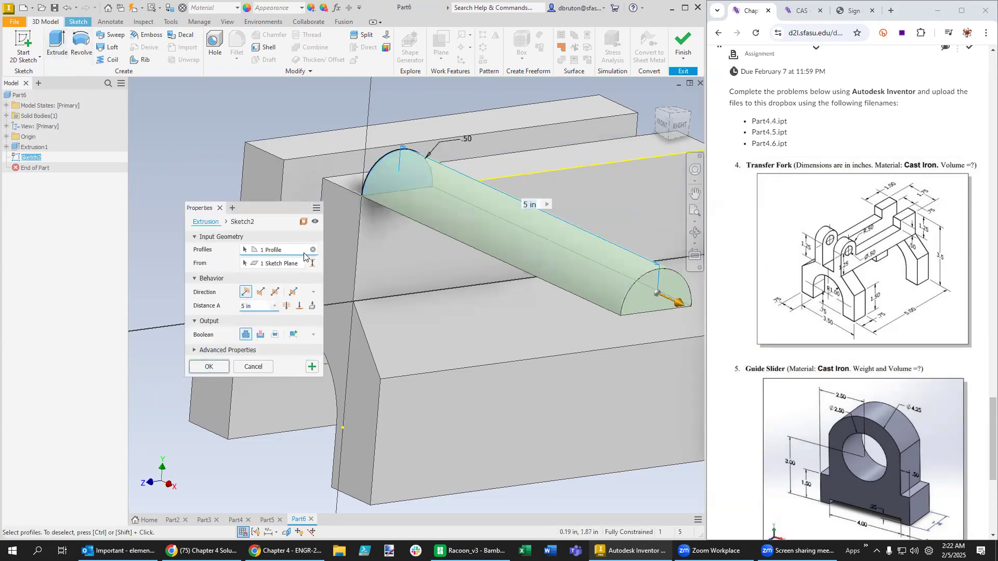
{"action": "middle_click_drag", "start_coordinate": [190, 172], "coordinate": [519, 266]}
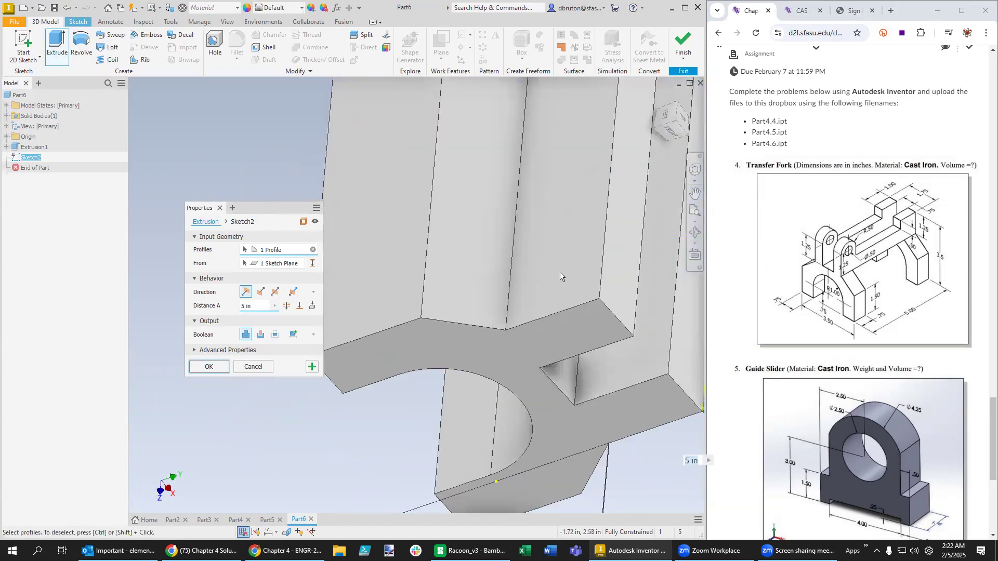
{"action": "scroll", "coordinate": [642, 320], "scroll_direction": "up", "scroll_amount": 2}
{"action": "middle_click_drag", "start_coordinate": [573, 367], "coordinate": [407, 349]}
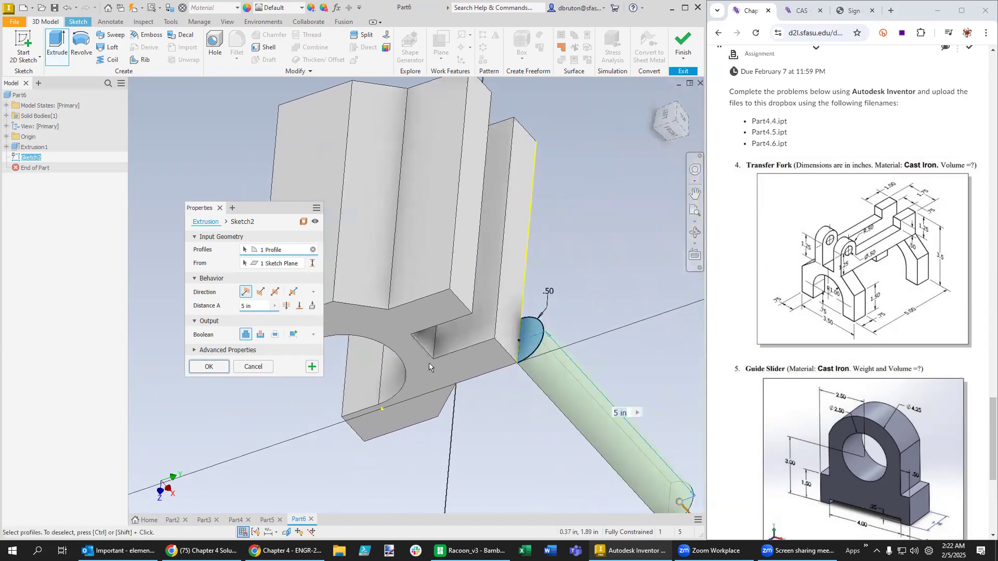
{"action": "left_click", "coordinate": [260, 295]}
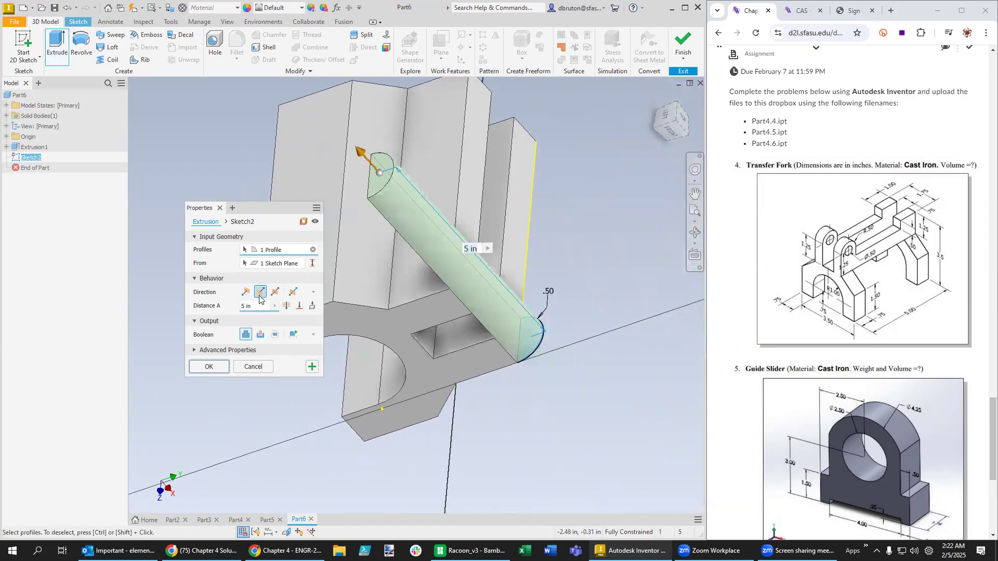
{"action": "left_click", "coordinate": [299, 306]}
{"action": "left_click", "coordinate": [425, 286]}
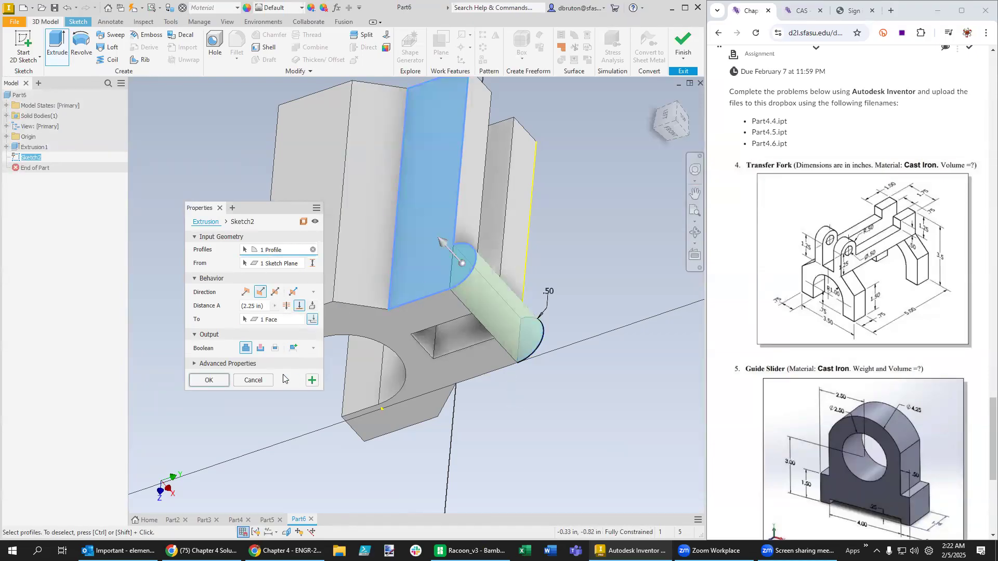
{"action": "left_click", "coordinate": [209, 380]}
{"action": "middle_click_drag", "start_coordinate": [561, 455], "coordinate": [424, 368], "text": "shift"}
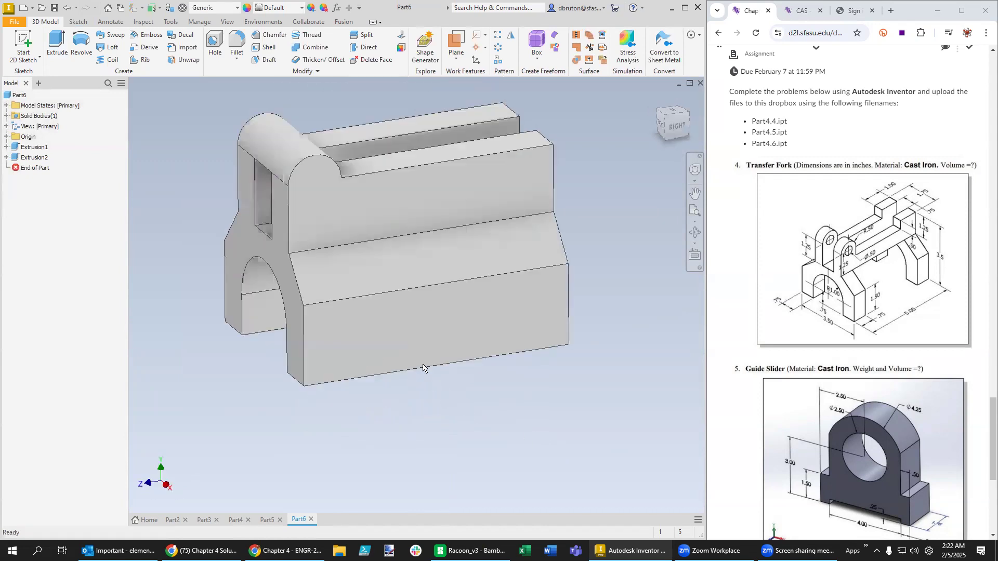
Start a sketch on the near lug's outer side face and draw a circle about 0.45 in in diameter just below the arc's centre.
{"action": "scroll", "coordinate": [313, 178], "scroll_direction": "up", "scroll_amount": 6}
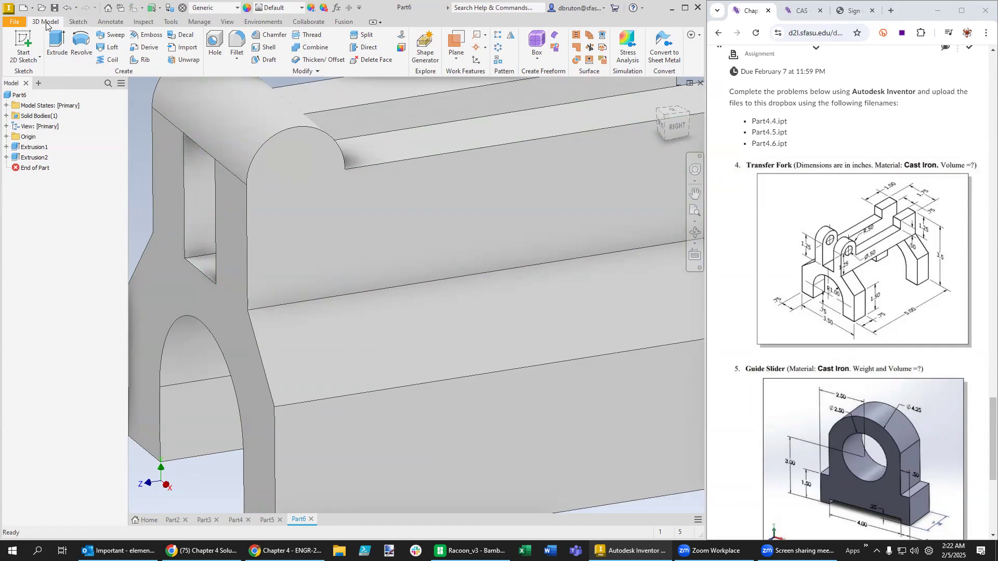
{"action": "left_click", "coordinate": [78, 22]}
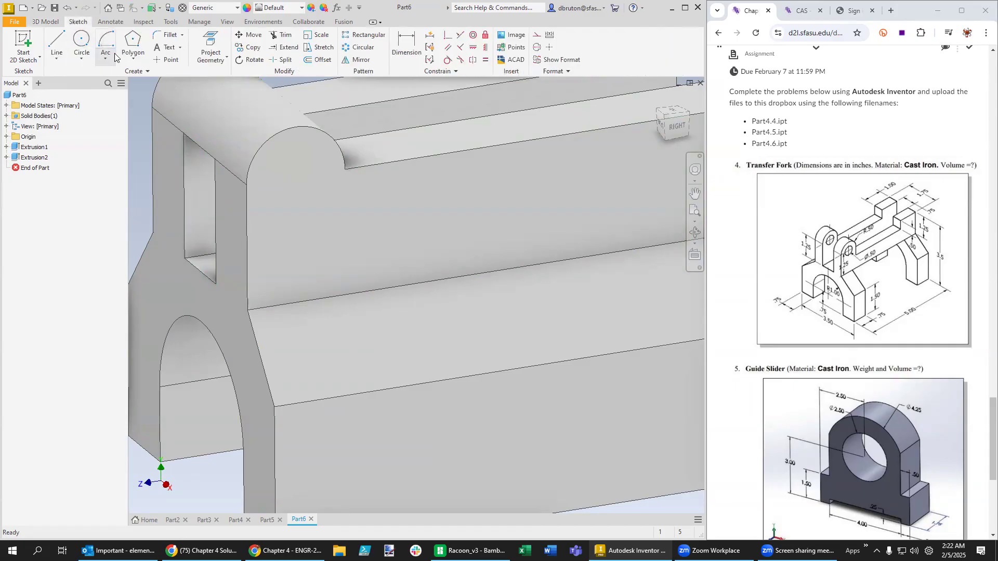
{"action": "left_click", "coordinate": [83, 46]}
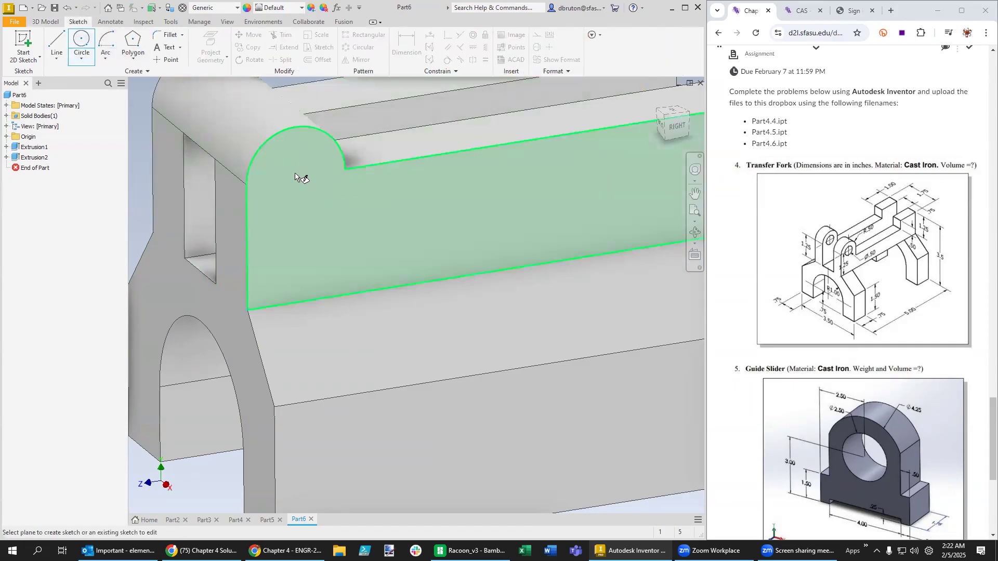
{"action": "left_click", "coordinate": [324, 160]}
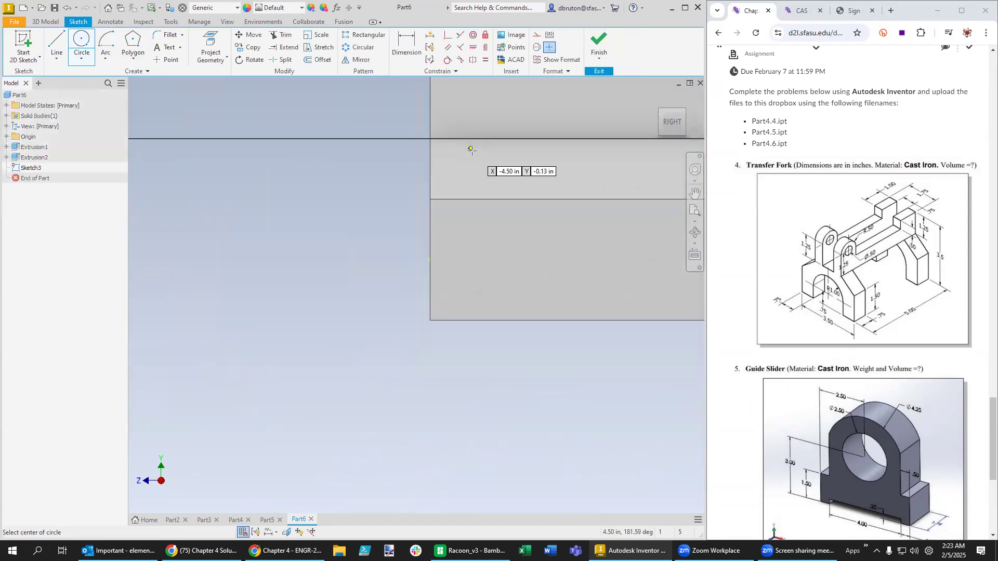
{"action": "scroll", "coordinate": [316, 208], "scroll_direction": "up", "scroll_amount": 5}
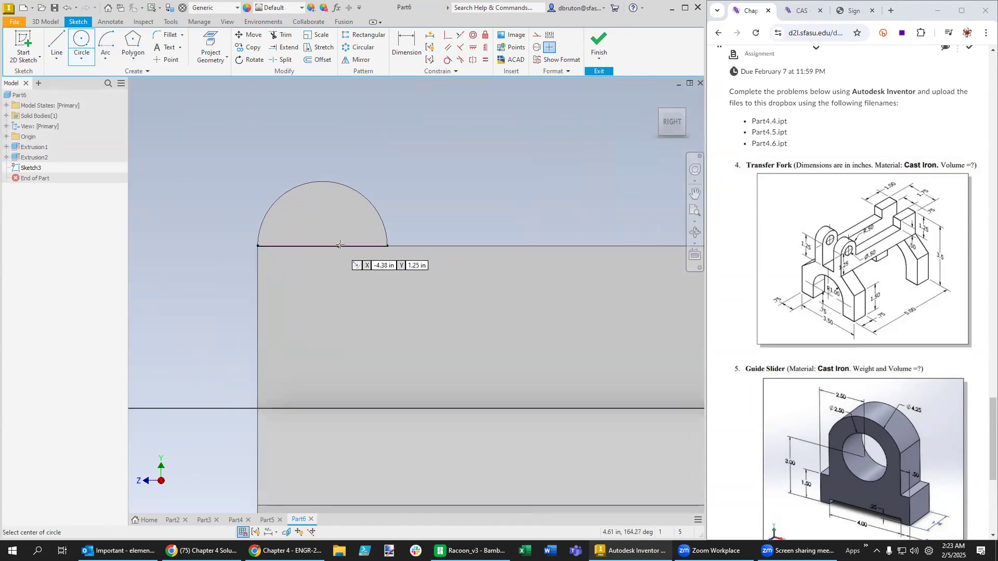
{"action": "left_click", "coordinate": [322, 271]}
{"action": "left_click", "coordinate": [341, 294]}
{"action": "key", "text": "Escape"}
Make the circle concentric with the lug's semicircular edge.
{"action": "left_click", "coordinate": [344, 256]}
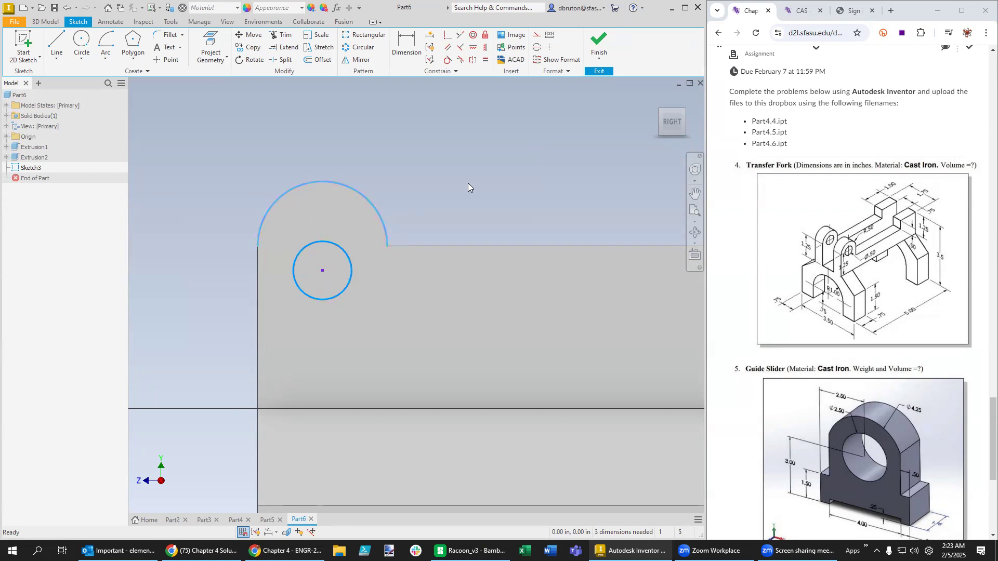
{"action": "left_click", "coordinate": [473, 35]}
{"action": "key", "text": "F2"}
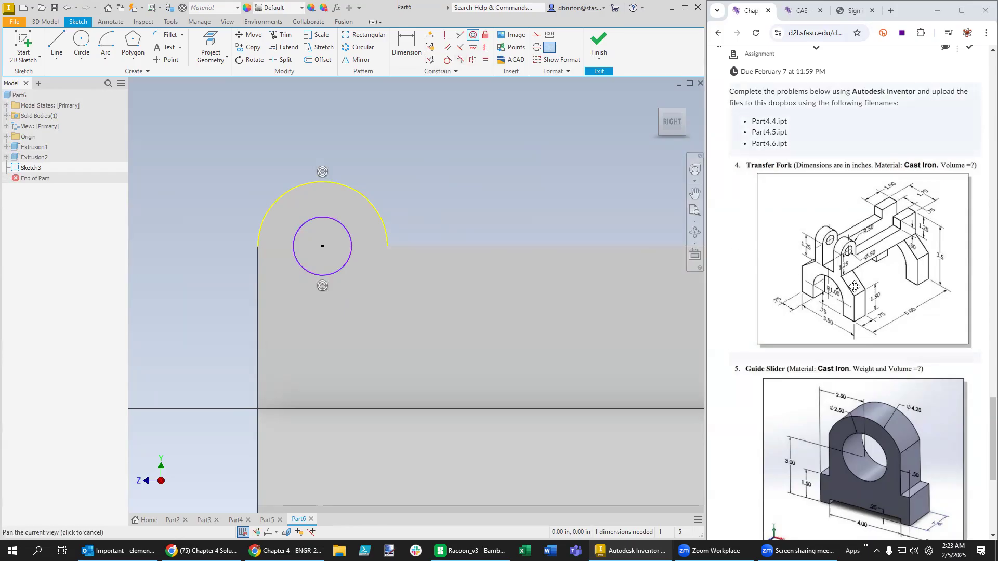
Dimension the circle's diameter as 0.5 in and place the dimension text outside the lug.
{"action": "left_click", "coordinate": [415, 45]}
{"action": "left_click", "coordinate": [352, 244]}
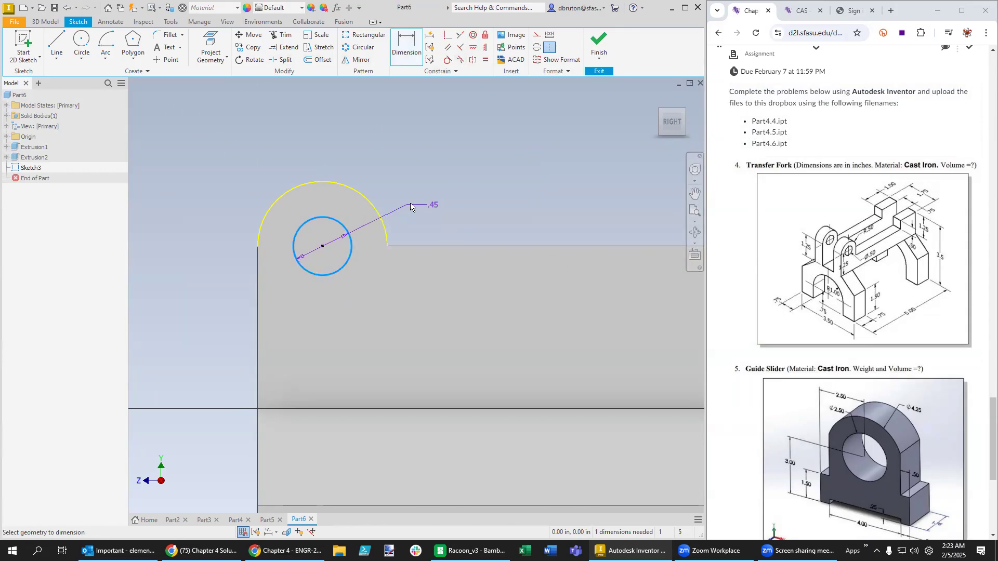
{"action": "left_click", "coordinate": [410, 214]}
{"action": "type", "text": ".5"}
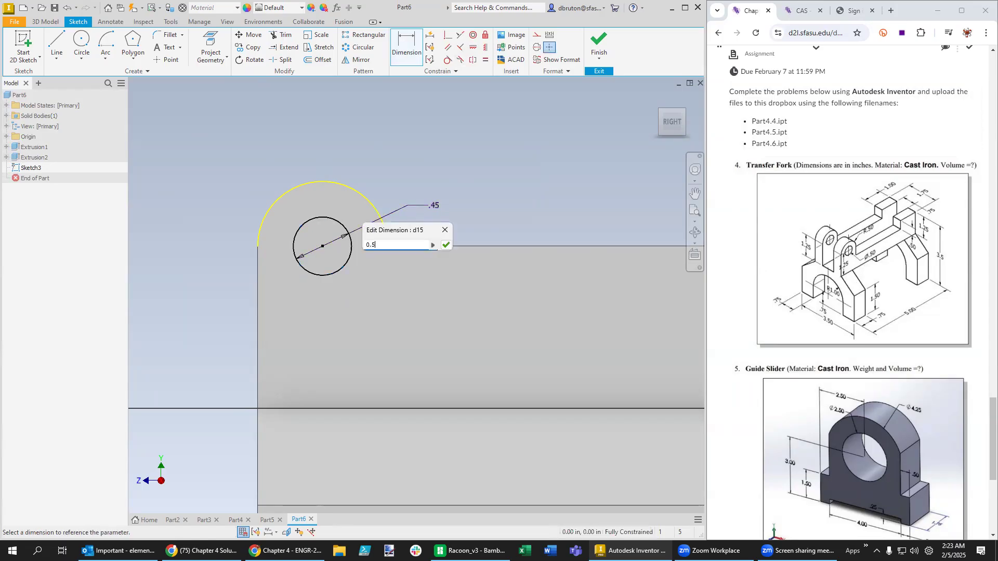
{"action": "key", "text": "Return"}
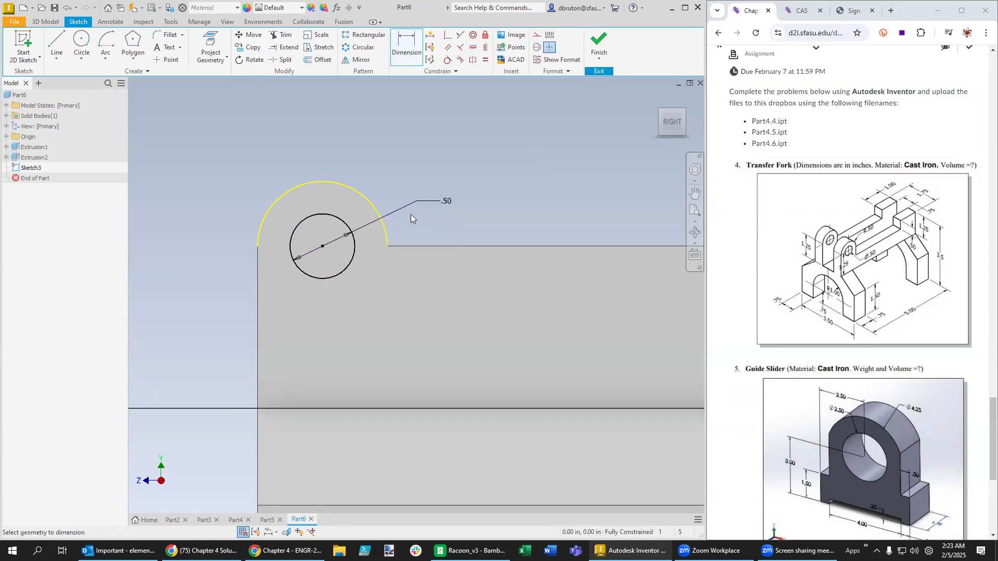
Extrude the circle as a flipped-direction cut through all to make the pin hole across both prongs.
{"action": "left_click", "coordinate": [51, 22]}
{"action": "left_click", "coordinate": [58, 46]}
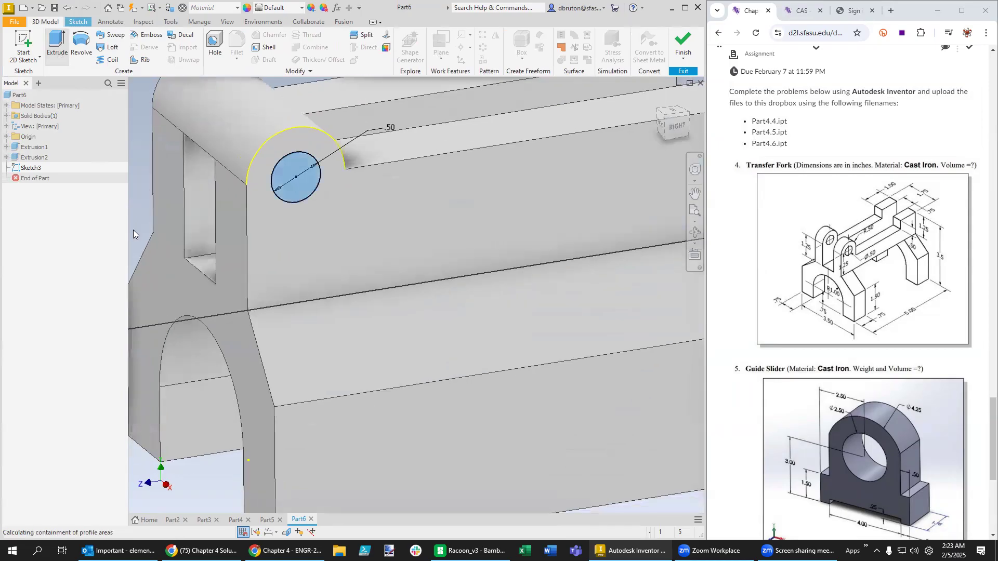
{"action": "left_click", "coordinate": [260, 292]}
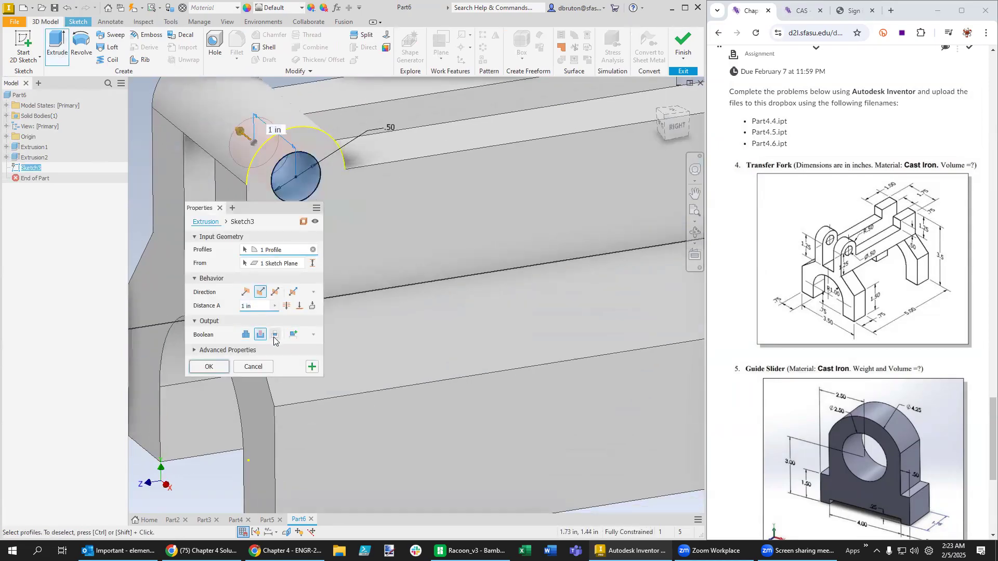
{"action": "left_click", "coordinate": [285, 306]}
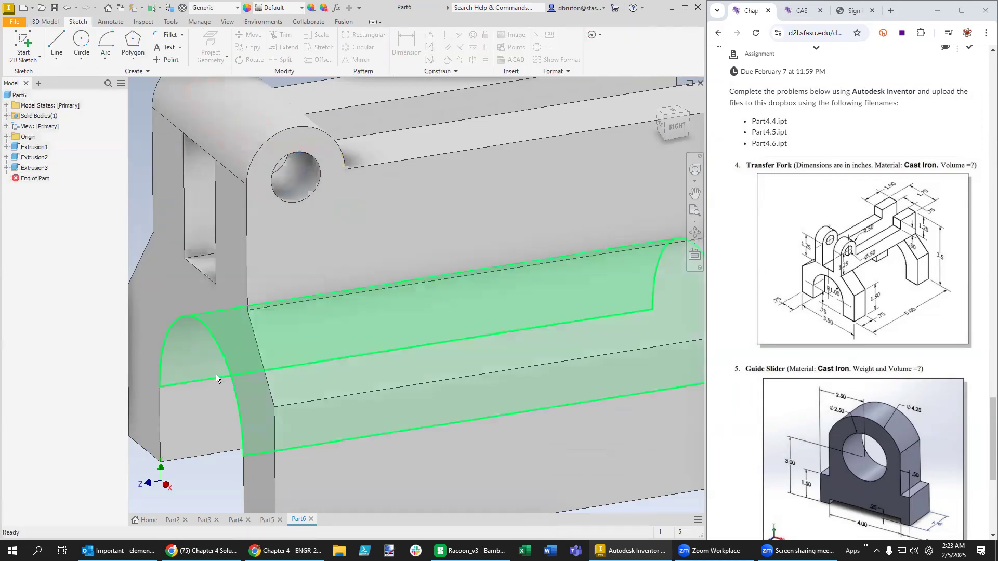
Start a sketch on the fork's front face and draw a two-point rectangle spanning the gap between the prongs, up to the rounded top.
{"action": "middle_click_drag", "start_coordinate": [205, 482], "coordinate": [394, 474]}
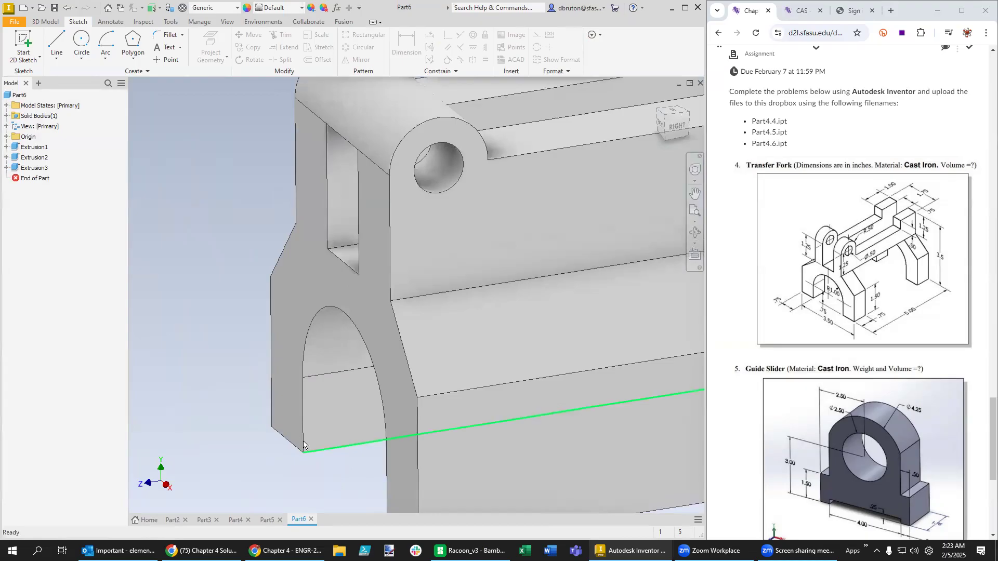
{"action": "middle_click_drag", "start_coordinate": [257, 411], "coordinate": [302, 422], "text": "shift"}
{"action": "right_click", "coordinate": [456, 208]}
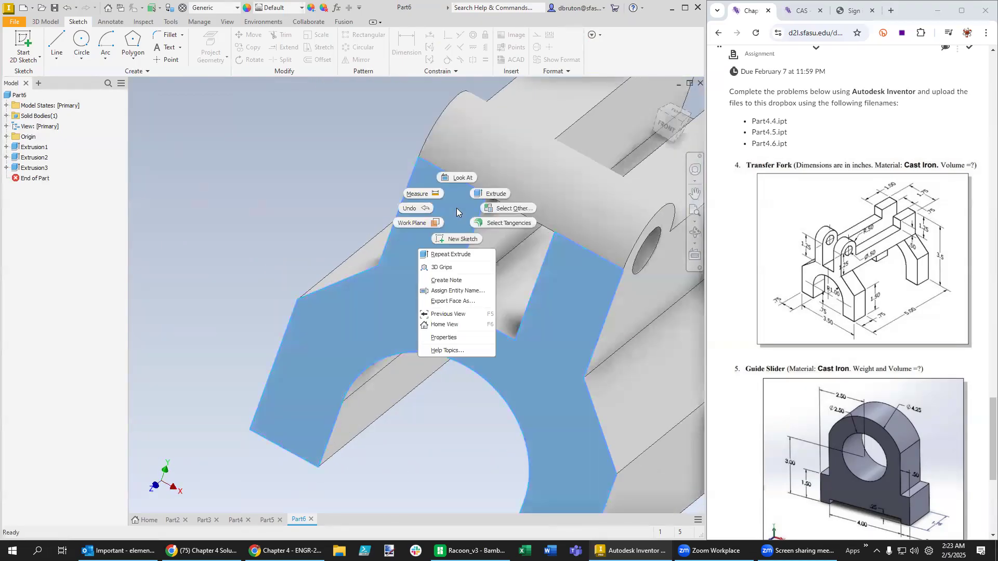
{"action": "left_click", "coordinate": [460, 239]}
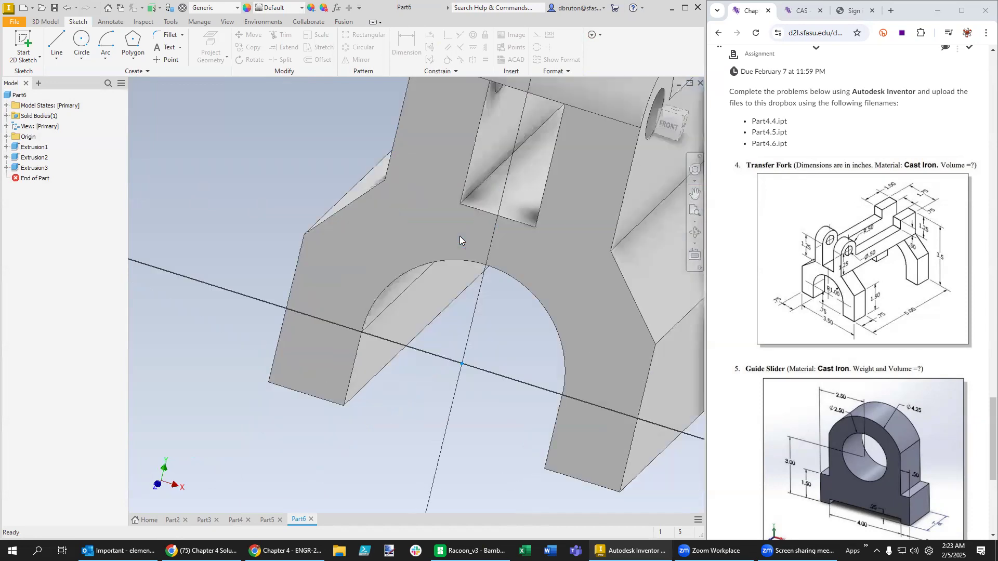
{"action": "middle_click_drag", "start_coordinate": [359, 291], "coordinate": [339, 429]}
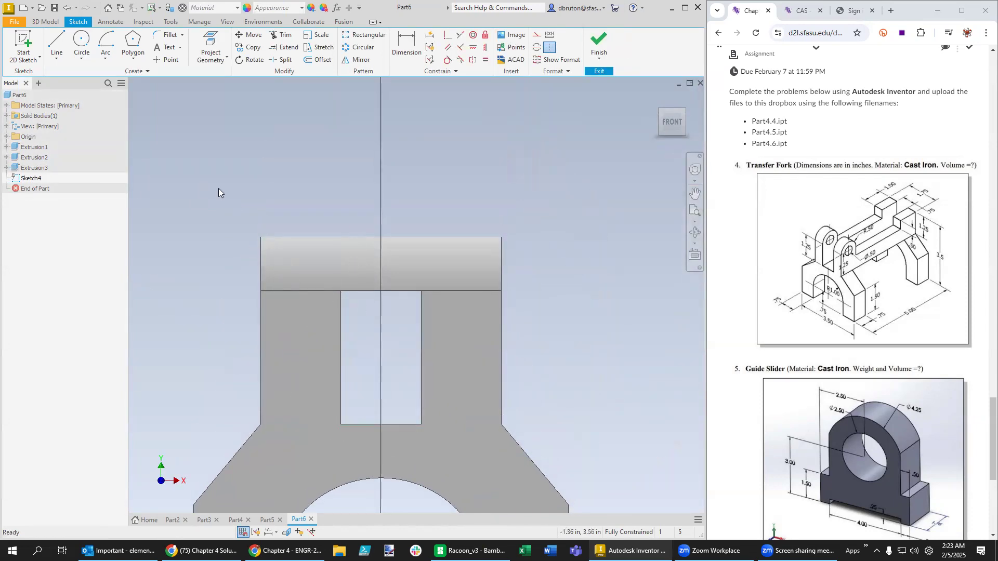
{"action": "left_click", "coordinate": [133, 61]}
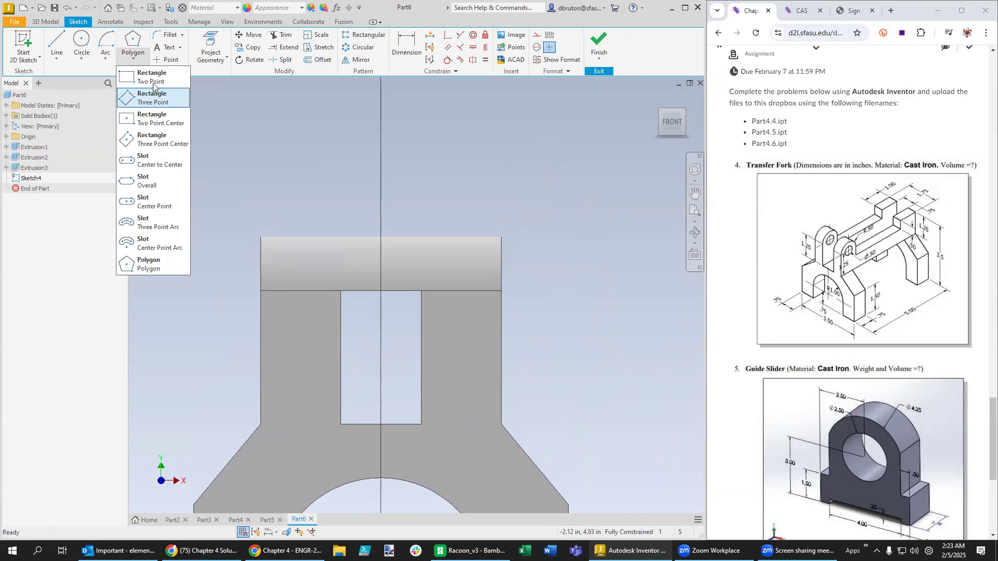
{"action": "left_click", "coordinate": [155, 83]}
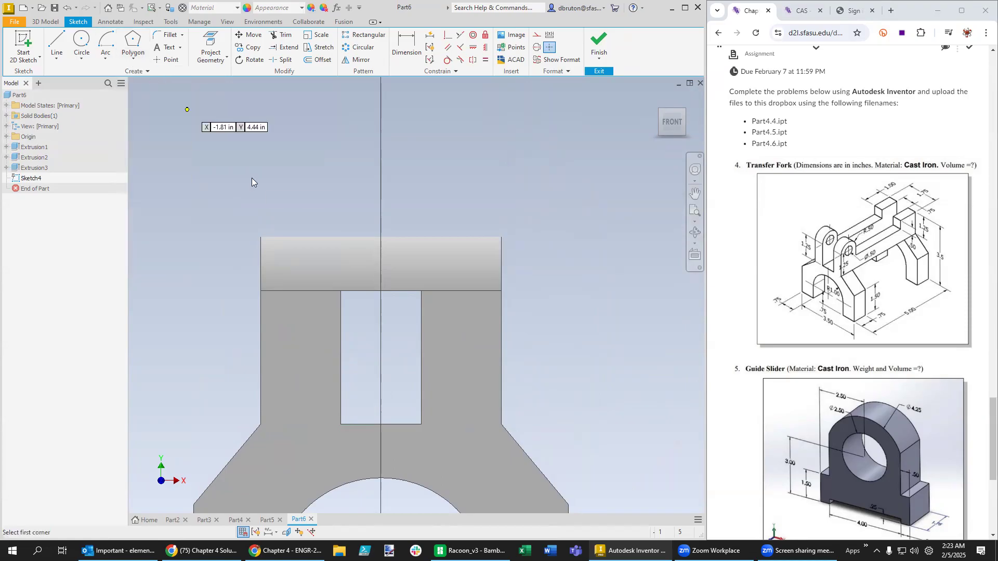
{"action": "left_click", "coordinate": [341, 291]}
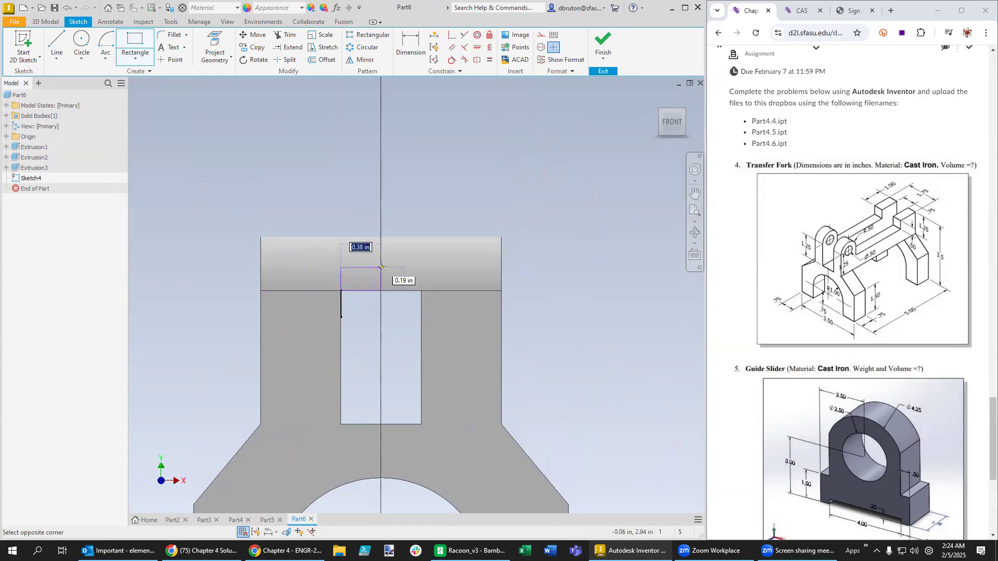
{"action": "left_click", "coordinate": [421, 237]}
{"action": "key", "text": "Escape"}
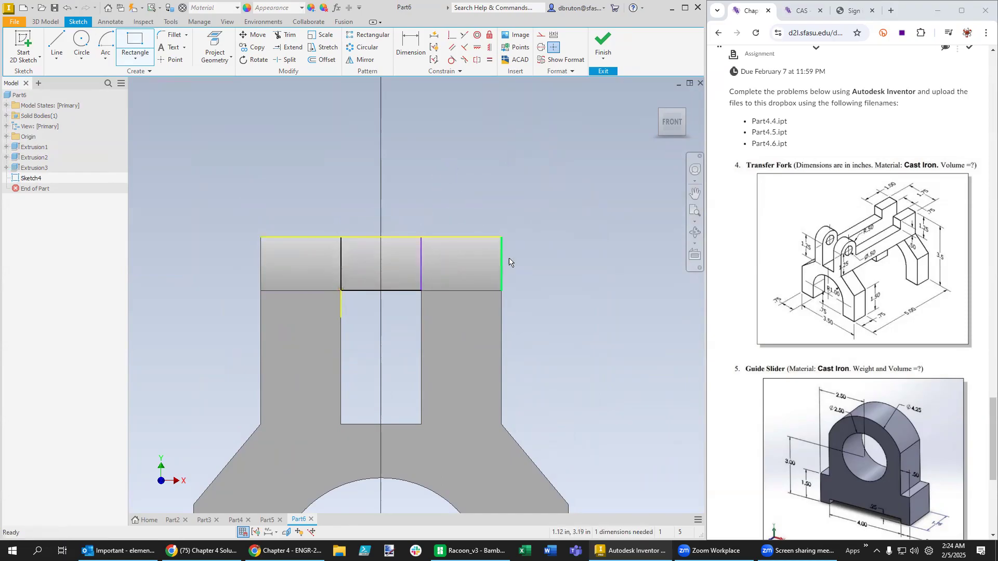
Try to move the rectangle's free vertical edge and its upper corner to test how the sketch is constrained.
{"action": "scroll", "coordinate": [454, 321], "scroll_direction": "up", "scroll_amount": 3}
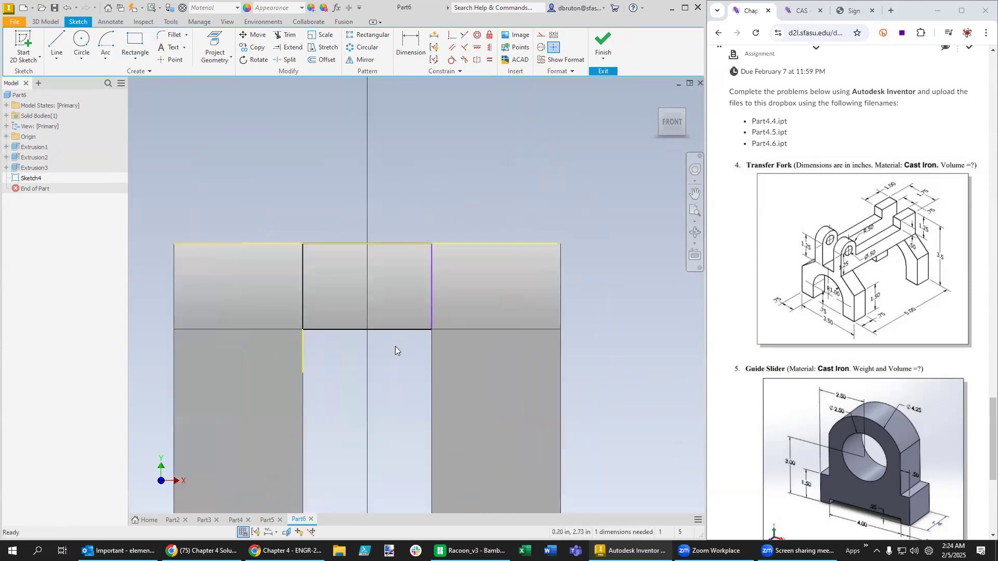
{"action": "left_click_drag", "start_coordinate": [394, 360], "coordinate": [392, 371]}
{"action": "middle_click_drag", "start_coordinate": [393, 372], "coordinate": [394, 377], "text": "shift"}
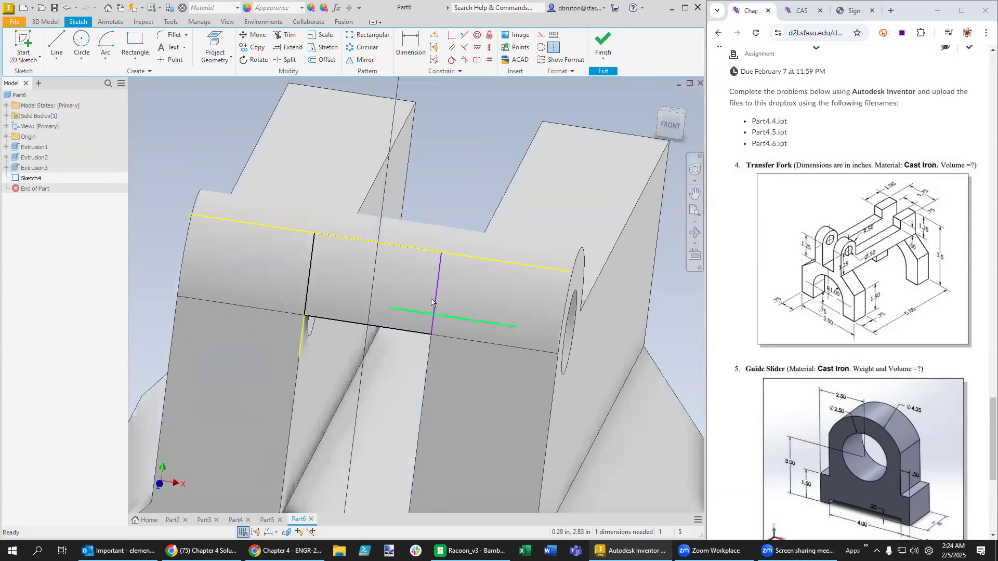
{"action": "left_click", "coordinate": [437, 296]}
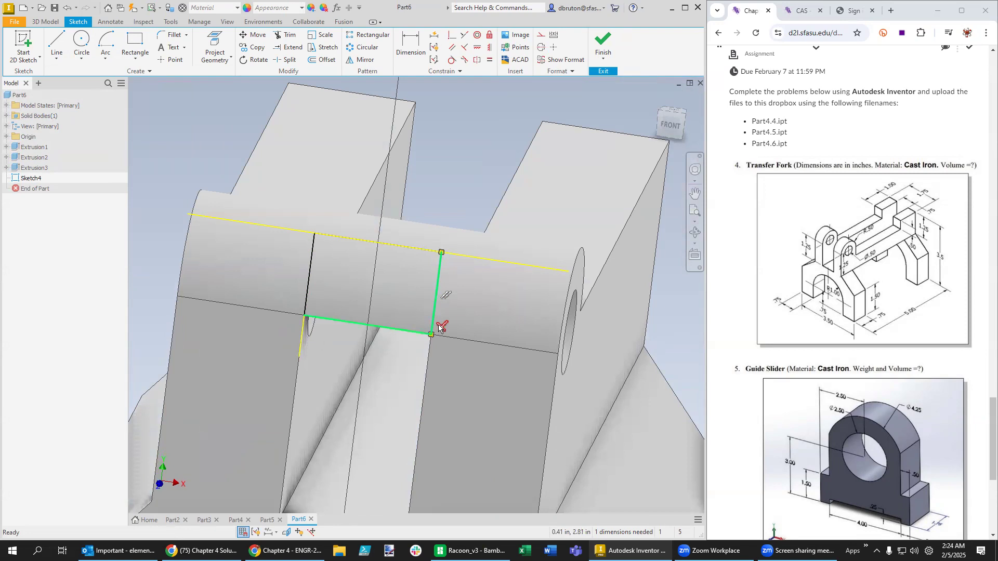
{"action": "left_click_drag", "start_coordinate": [434, 316], "coordinate": [410, 314]}
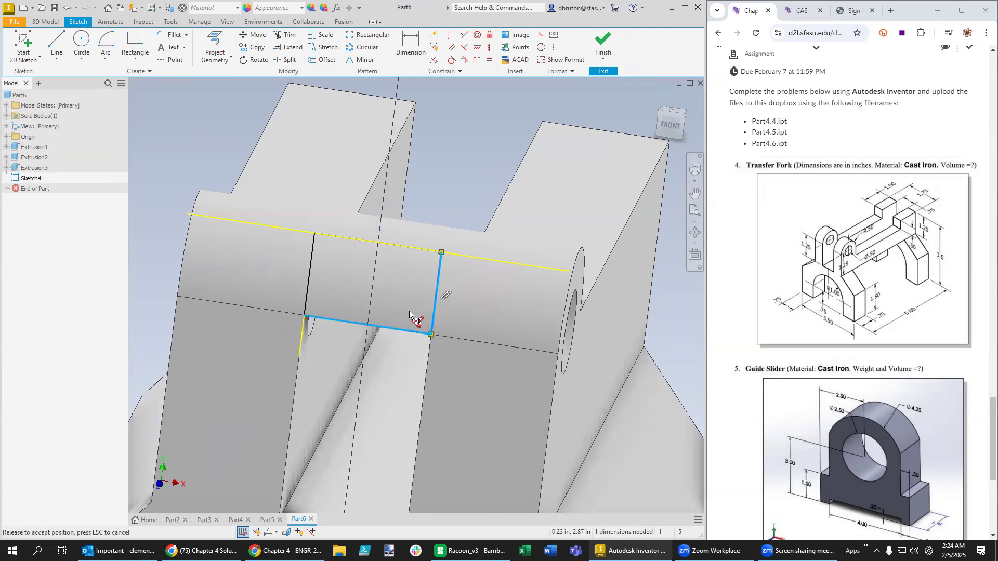
{"action": "left_click_drag", "start_coordinate": [441, 252], "coordinate": [419, 250]}
{"action": "left_click", "coordinate": [393, 368]}
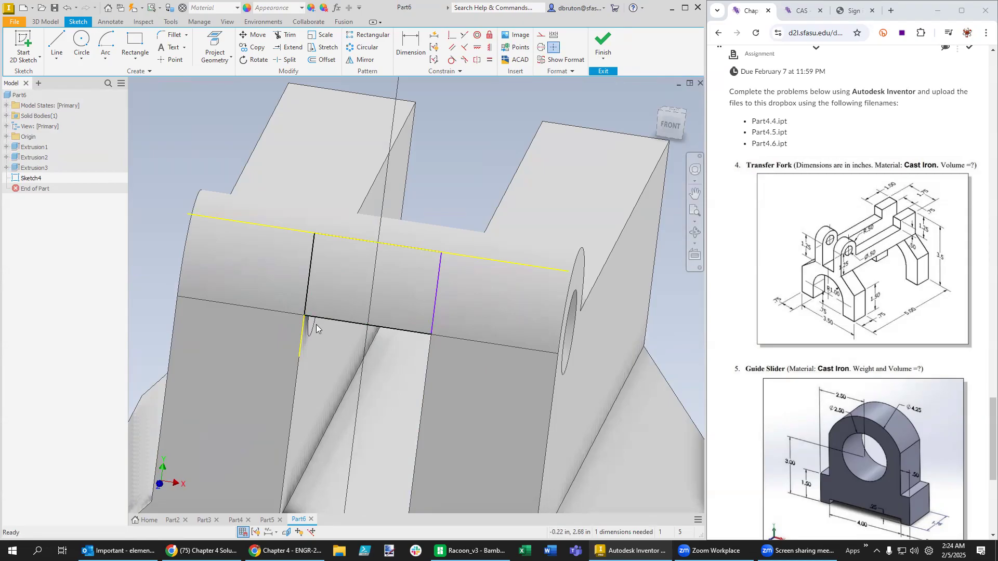
Extrude the rectangle as a 1 in cut into the body, removing the rounded bridge between the two lugs.
{"action": "left_click", "coordinate": [48, 22]}
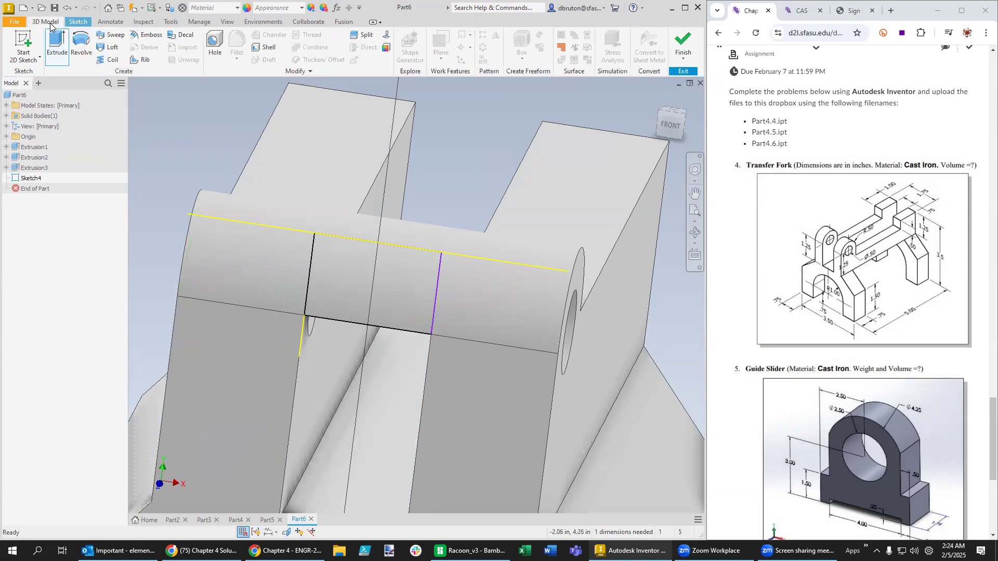
{"action": "left_click", "coordinate": [56, 52]}
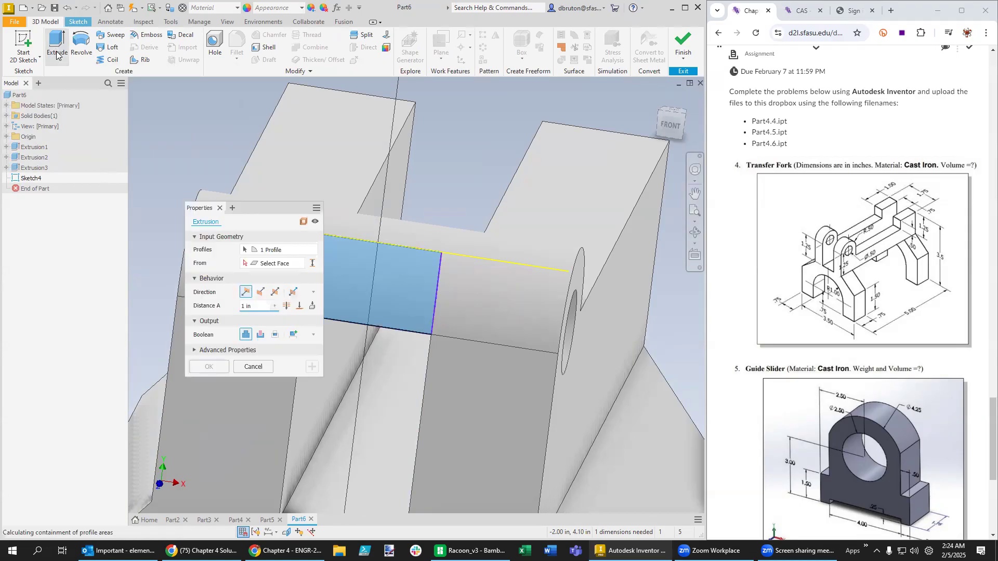
{"action": "left_click", "coordinate": [261, 334]}
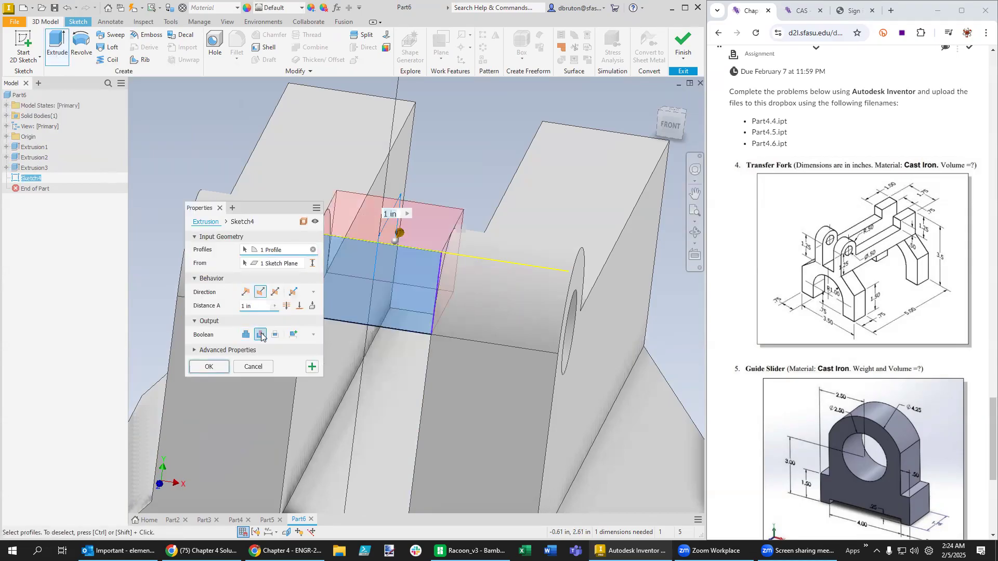
{"action": "left_click", "coordinate": [210, 367]}
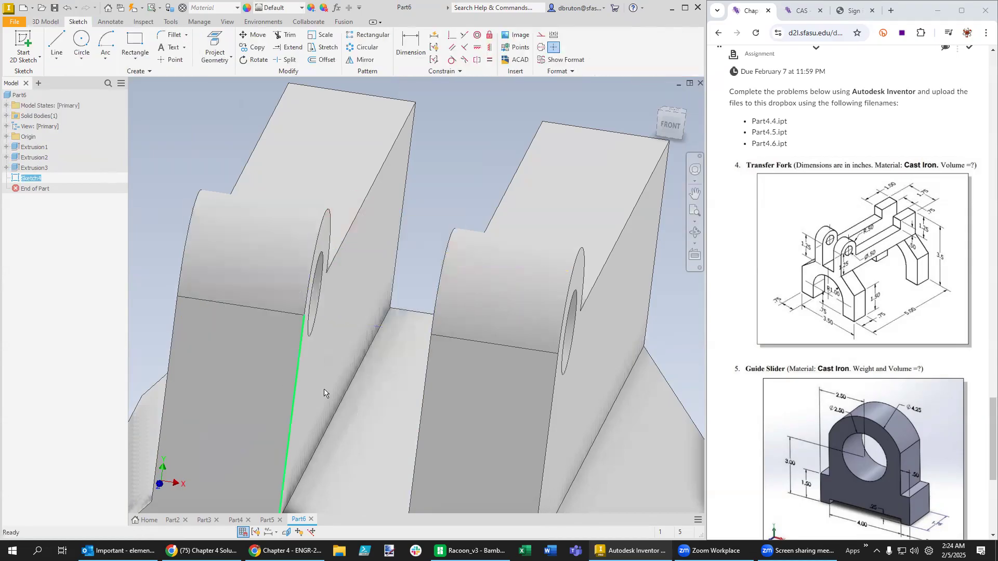
Examine the separated front lugs, the prong's outer side face and the rear end of the fork from several angles.
{"action": "left_click", "coordinate": [368, 409]}
{"action": "middle_click_drag", "start_coordinate": [482, 153], "coordinate": [430, 176], "text": "shift"}
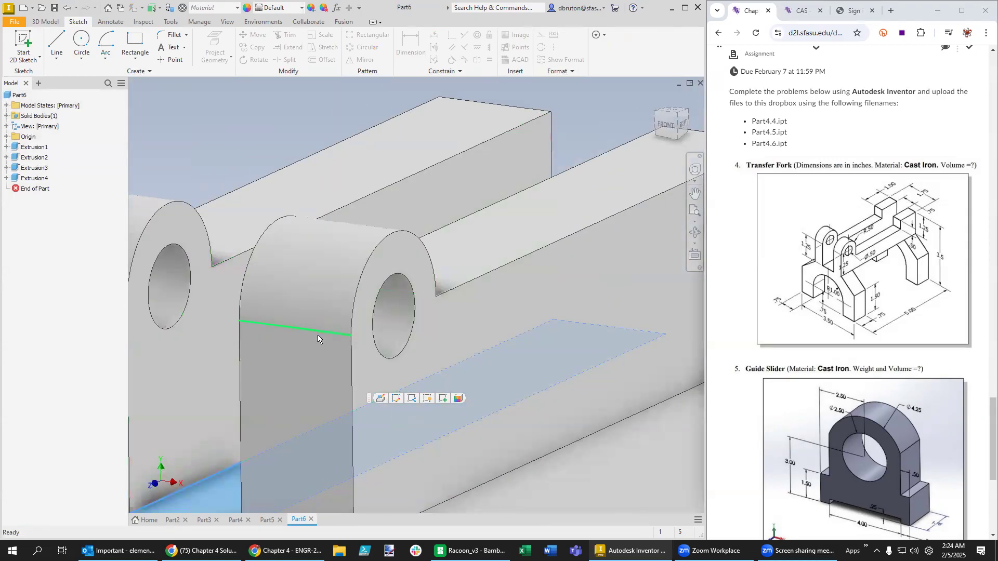
{"action": "scroll", "coordinate": [318, 345], "scroll_direction": "down", "scroll_amount": 3}
{"action": "scroll", "coordinate": [317, 346], "scroll_direction": "up", "scroll_amount": 5}
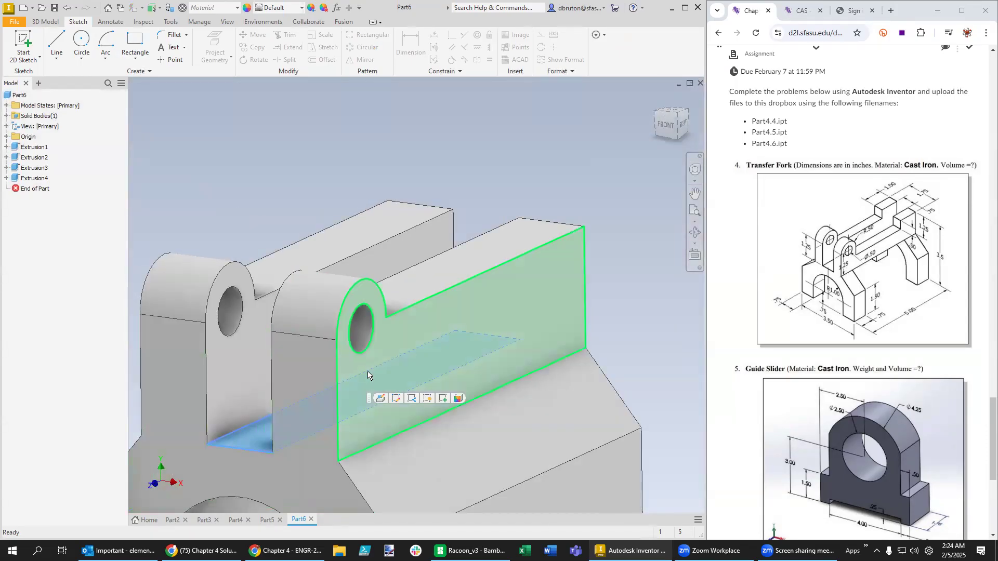
{"action": "scroll", "coordinate": [369, 377], "scroll_direction": "down", "scroll_amount": 2}
{"action": "scroll", "coordinate": [310, 360], "scroll_direction": "up", "scroll_amount": 3}
{"action": "middle_click_drag", "start_coordinate": [280, 348], "coordinate": [259, 335], "text": "shift"}
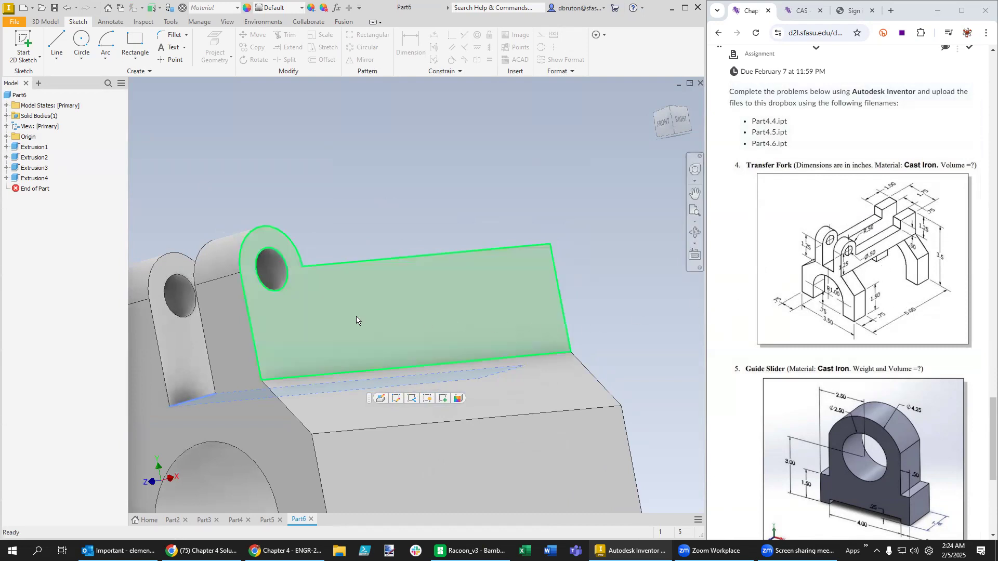
{"action": "mouse_move", "coordinate": [613, 322]}
{"action": "middle_mouse_down"}
{"action": "mouse_move", "coordinate": [598, 340]}
{"action": "mouse_move", "coordinate": [641, 291]}
{"action": "mouse_move", "coordinate": [607, 330]}
{"action": "middle_mouse_up"}
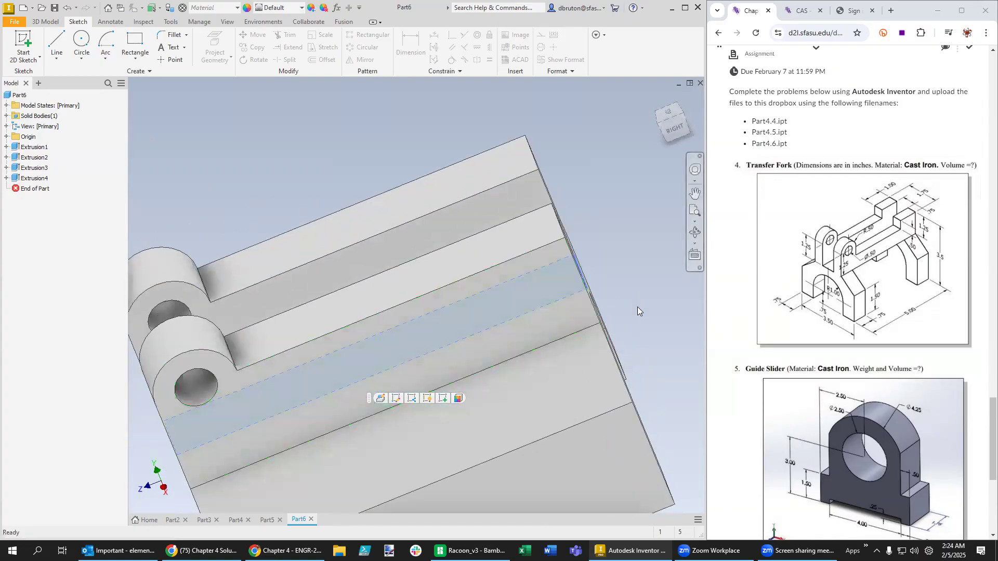
{"action": "scroll", "coordinate": [637, 312], "scroll_direction": "up", "scroll_amount": 2}
{"action": "middle_click_drag", "start_coordinate": [641, 352], "coordinate": [609, 355], "text": "shift"}
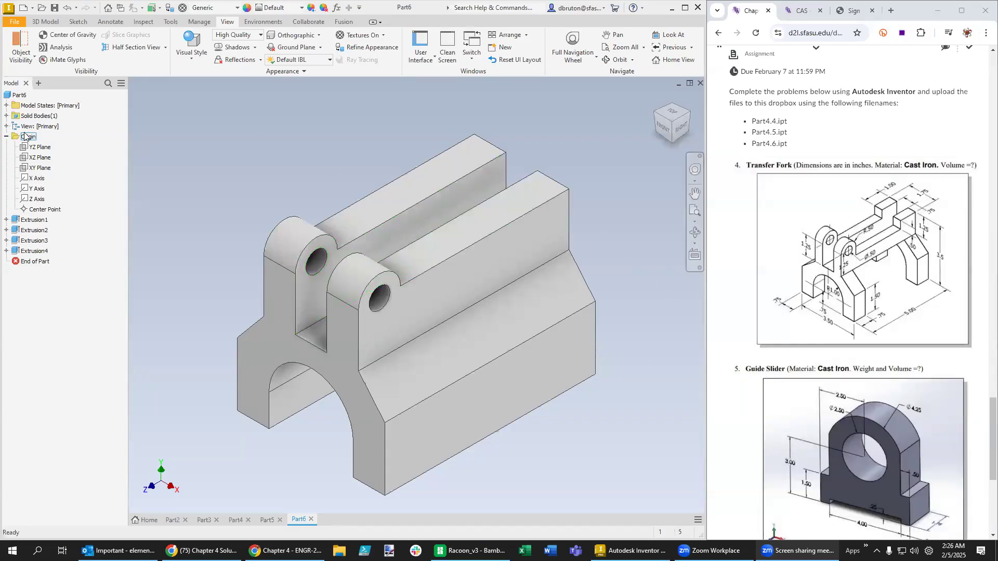
Section the fork's display in half along the YZ plane, keeping the zero offset.
{"action": "left_click", "coordinate": [31, 147]}
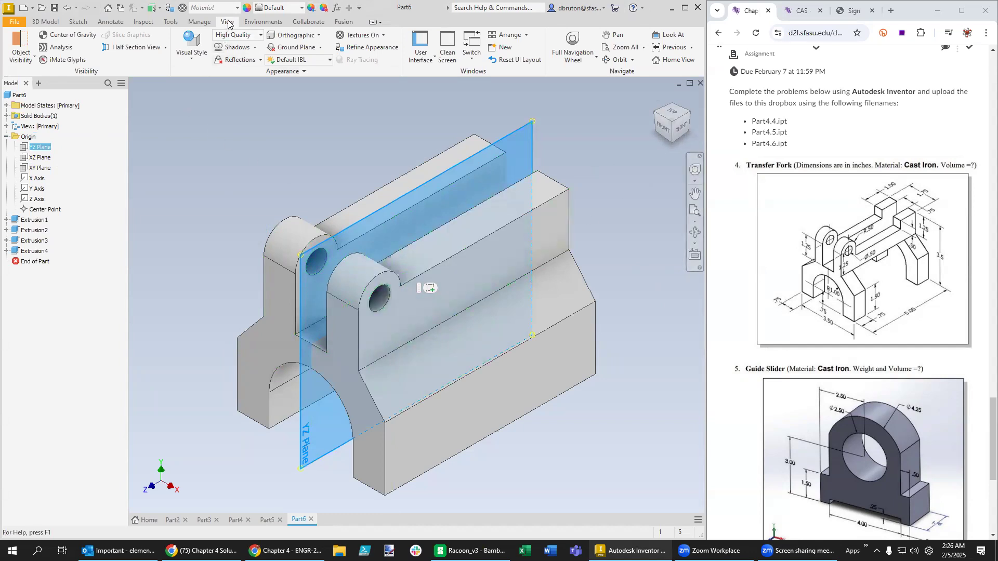
{"action": "left_click", "coordinate": [124, 46]}
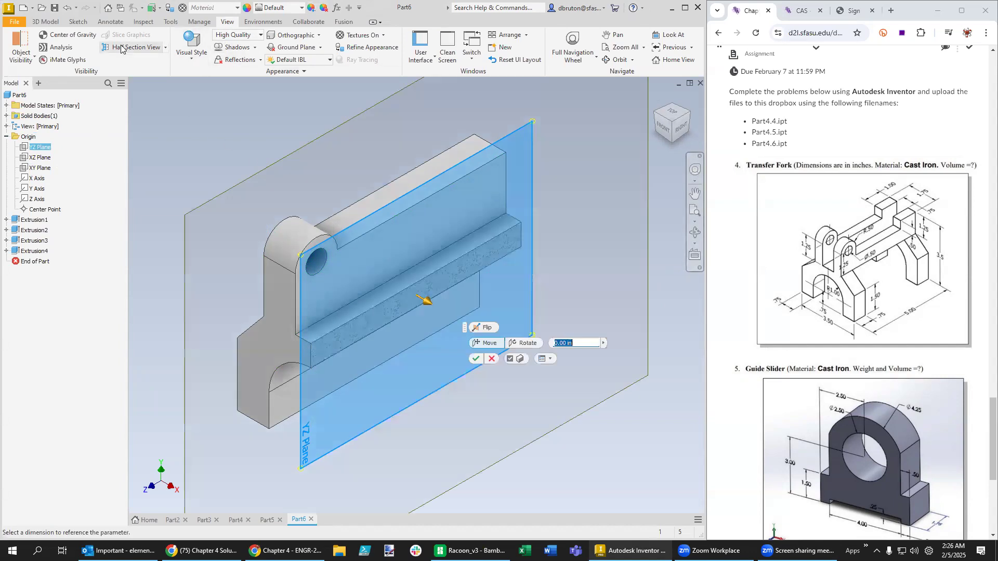
{"action": "right_click", "coordinate": [395, 253]}
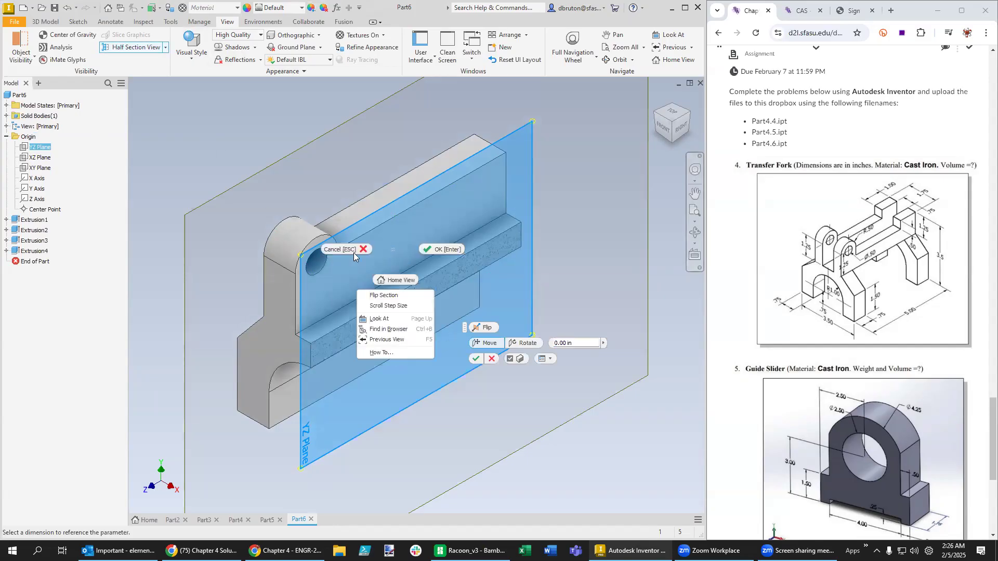
{"action": "left_click", "coordinate": [42, 150]}
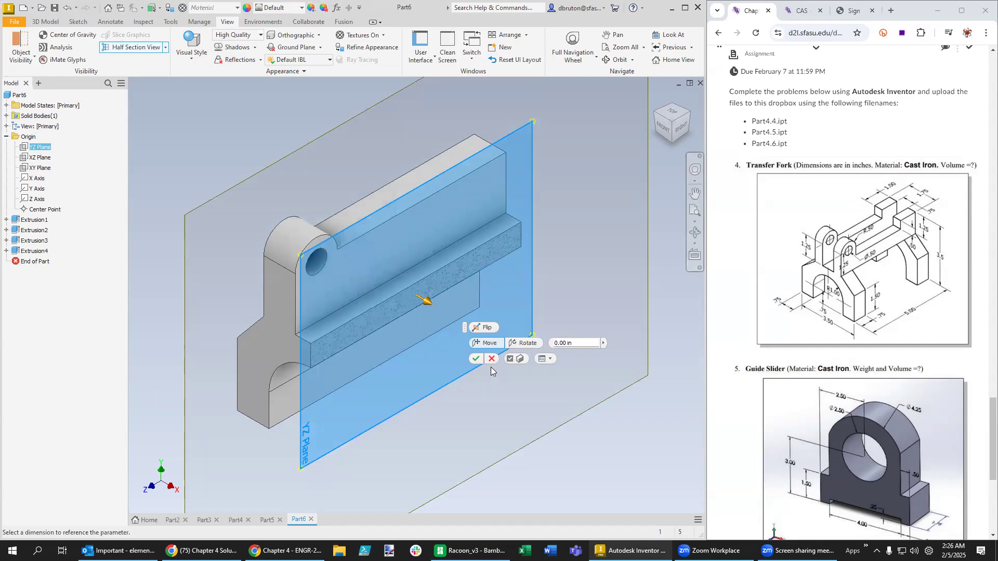
{"action": "left_click", "coordinate": [477, 359]}
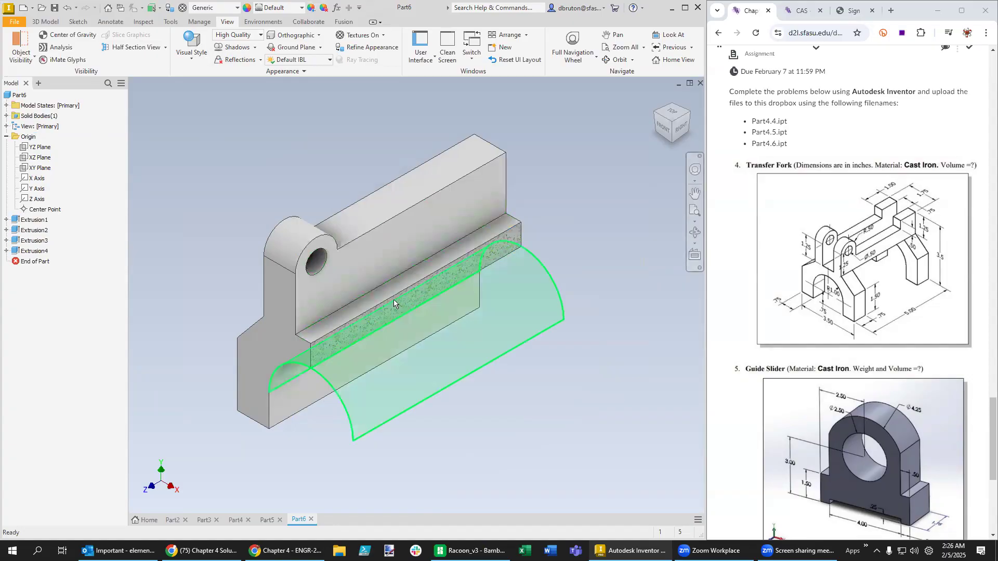
Start a sketch on the YZ plane and draw a two-point rectangle about 0.5 in deep from the lug's base along the fork's top edge.
{"action": "right_click", "coordinate": [41, 148]}
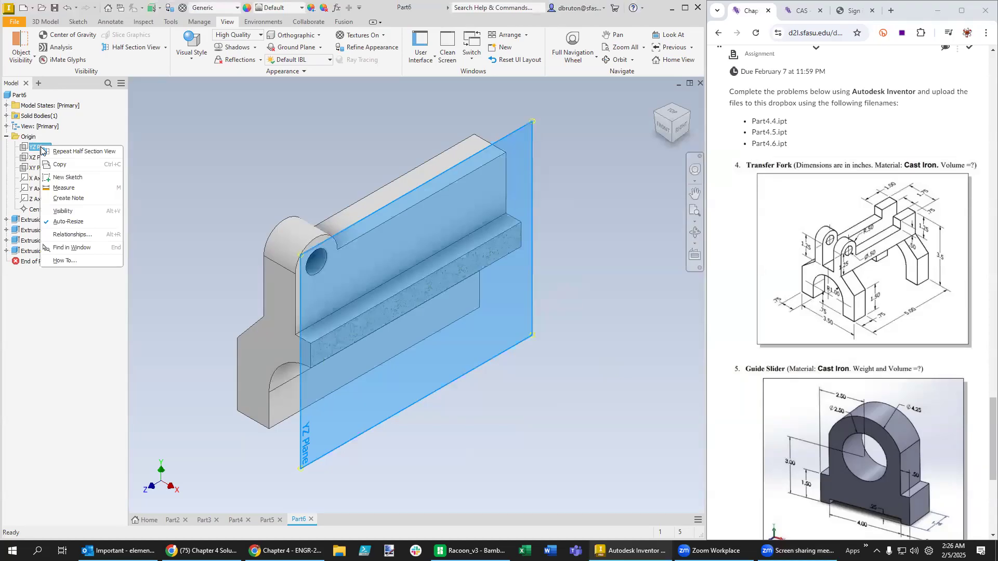
{"action": "left_click", "coordinate": [67, 177]}
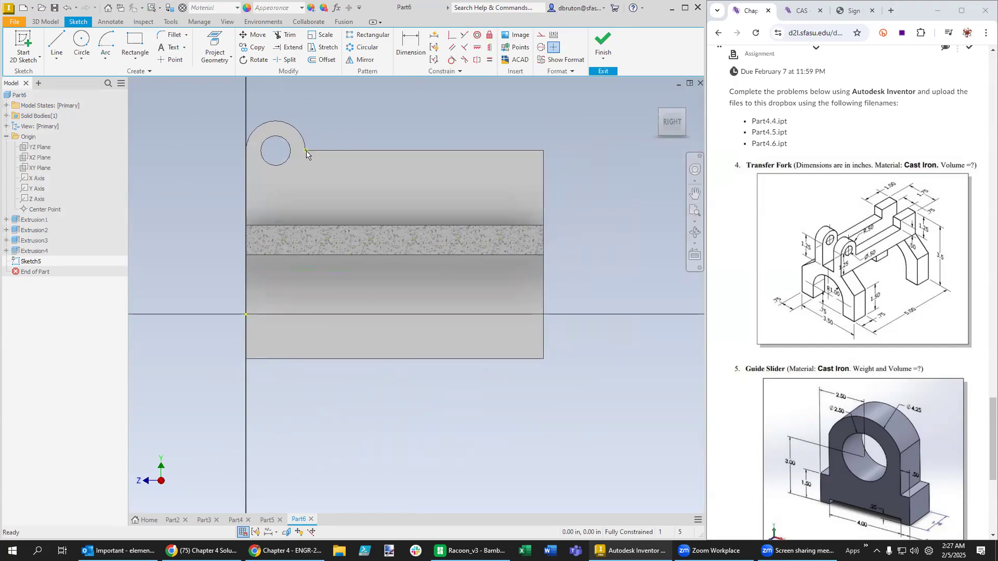
{"action": "left_click", "coordinate": [136, 58]}
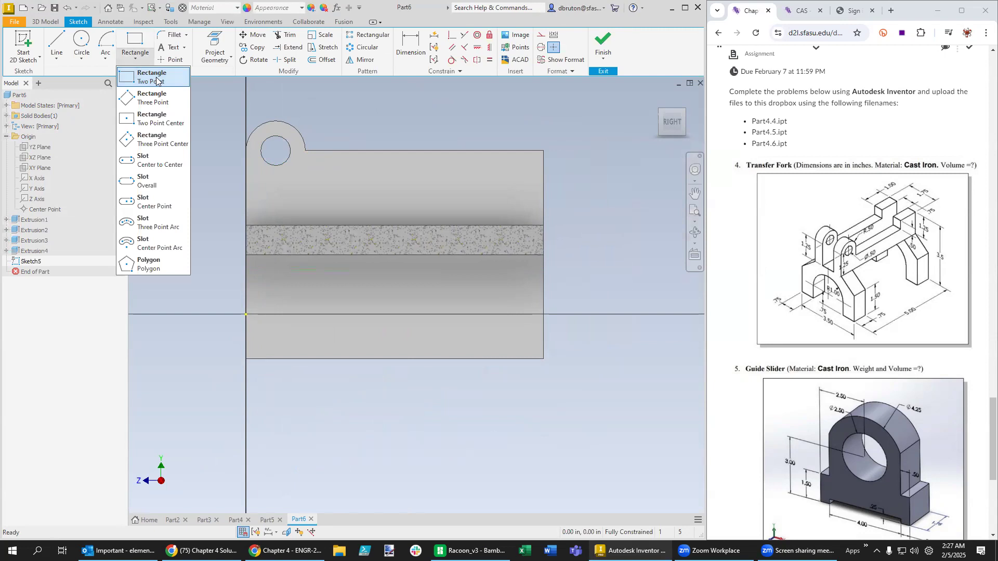
{"action": "left_click", "coordinate": [156, 78]}
{"action": "left_click", "coordinate": [306, 152]}
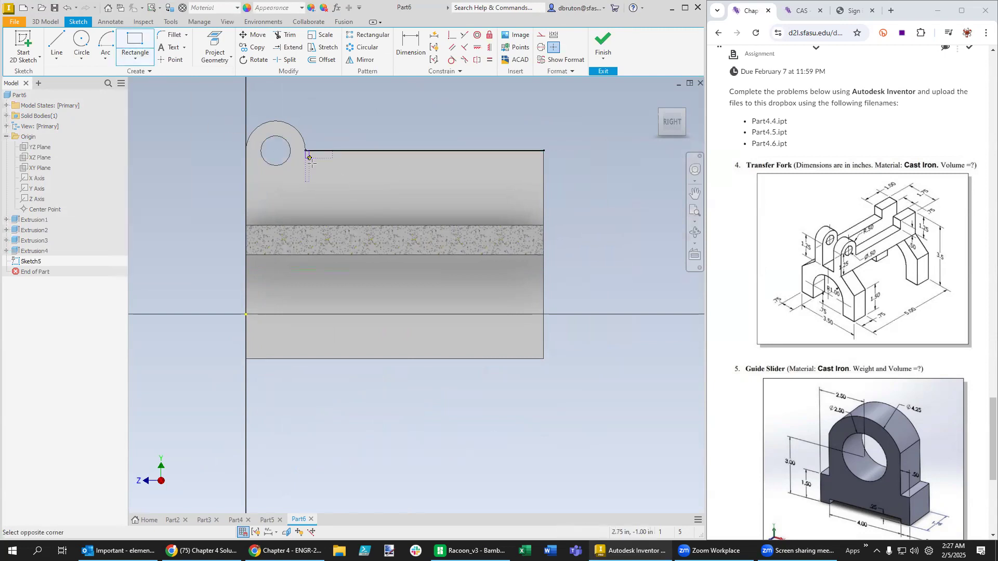
{"action": "left_click", "coordinate": [499, 181]}
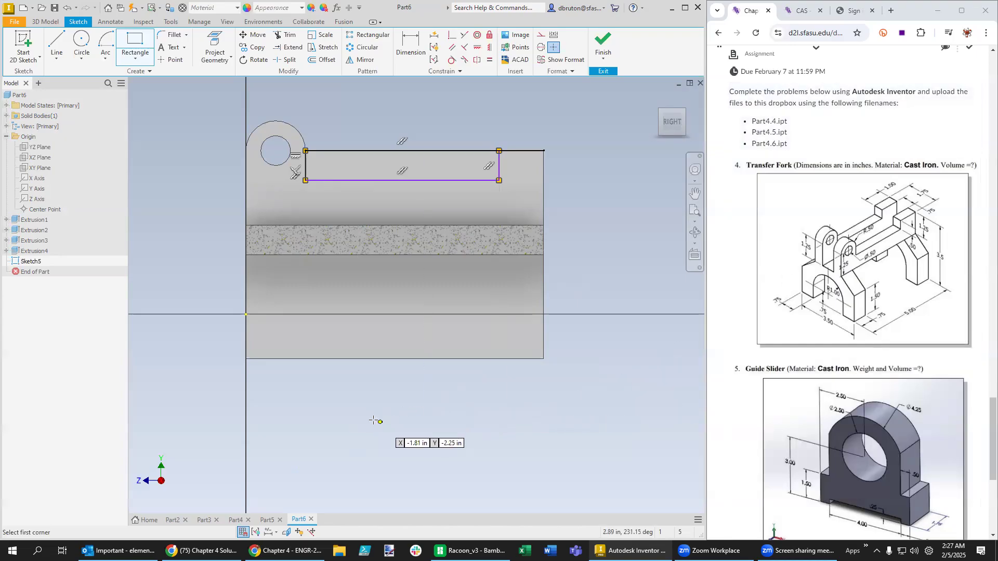
Draw a second rectangle about 1.25 in high rising from the fork's bottom edge, starting about 0.63 in from the front face.
{"action": "left_click", "coordinate": [283, 359]}
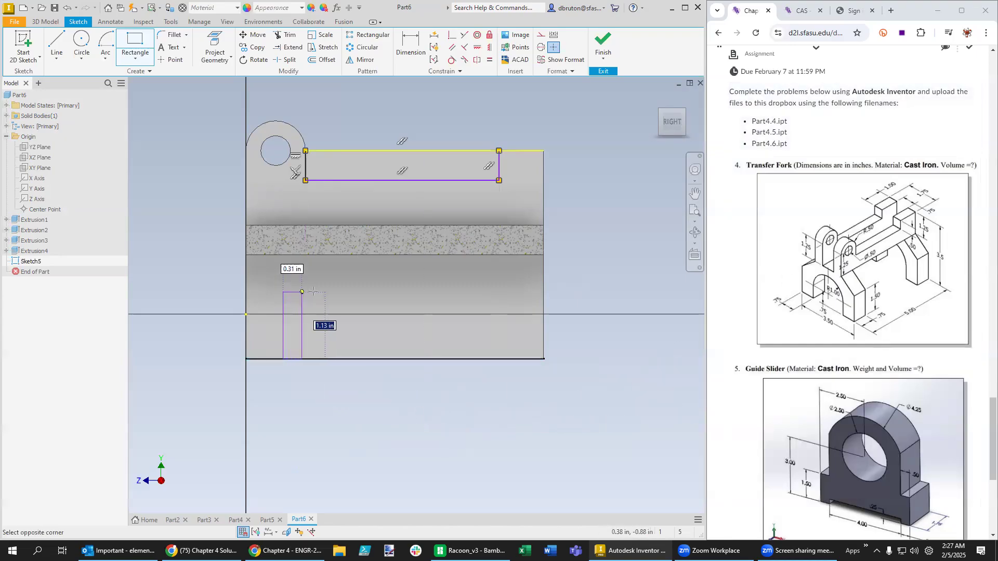
{"action": "left_click", "coordinate": [515, 285]}
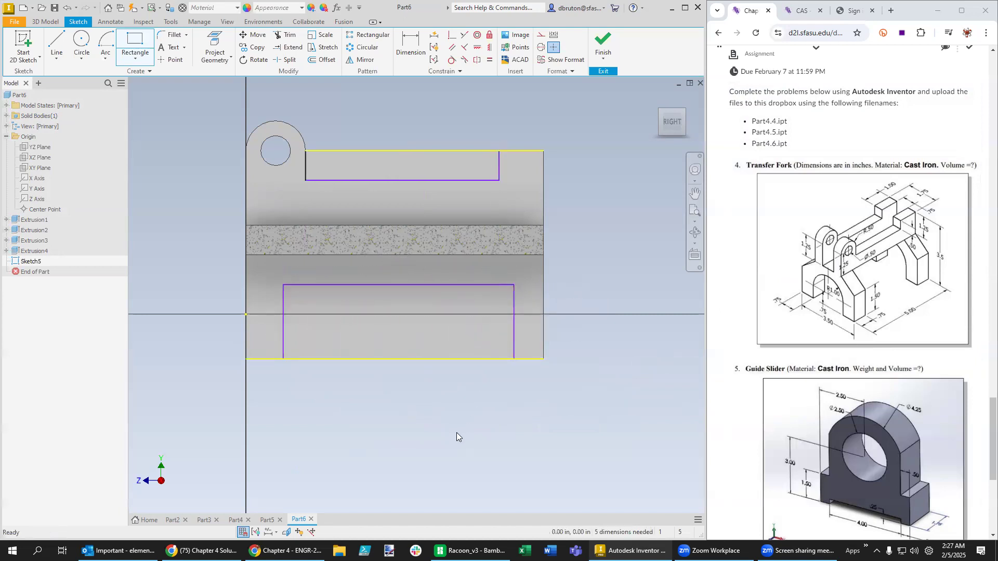
{"action": "key", "text": "Escape"}
Dimension the upper rectangle to end 1 in from the fork's rear end and to be 0.5 in deep.
{"action": "key", "text": "d"}
{"action": "left_click", "coordinate": [499, 151]}
{"action": "left_click", "coordinate": [543, 152]}
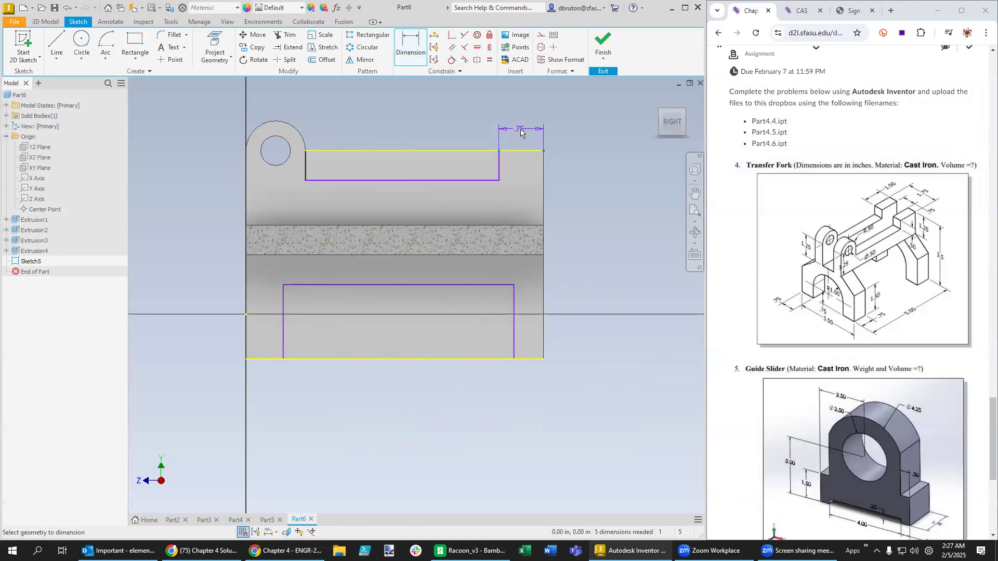
{"action": "left_click", "coordinate": [521, 135]}
{"action": "type", "text": "1"}
{"action": "key", "text": "Return"}
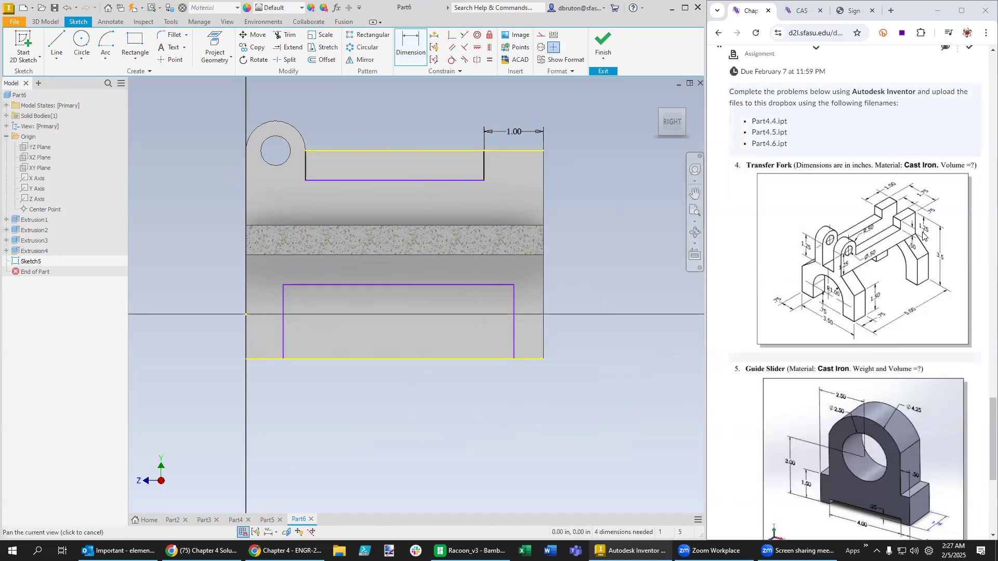
{"action": "left_click", "coordinate": [445, 180]}
{"action": "left_click", "coordinate": [446, 151]}
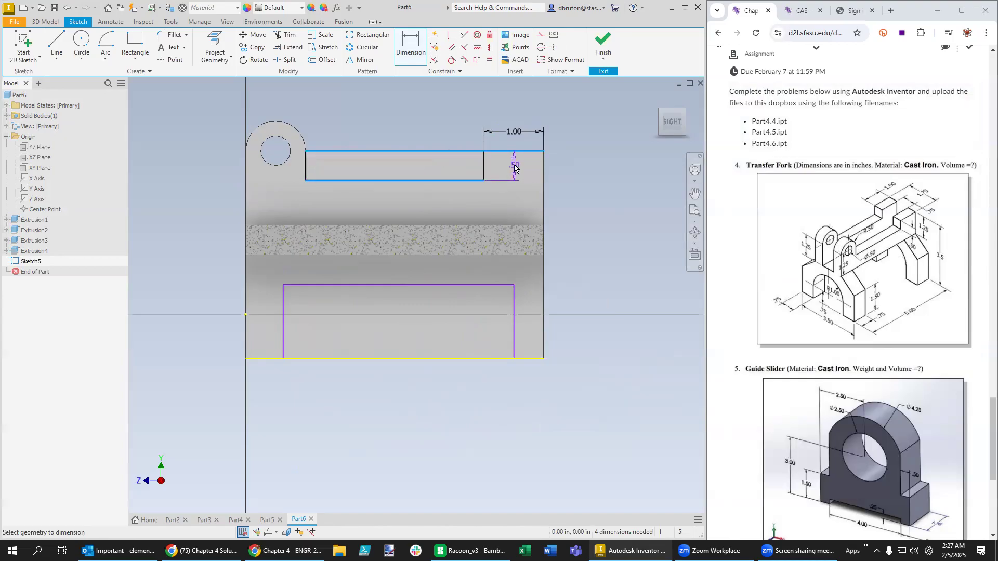
{"action": "left_click", "coordinate": [514, 166]}
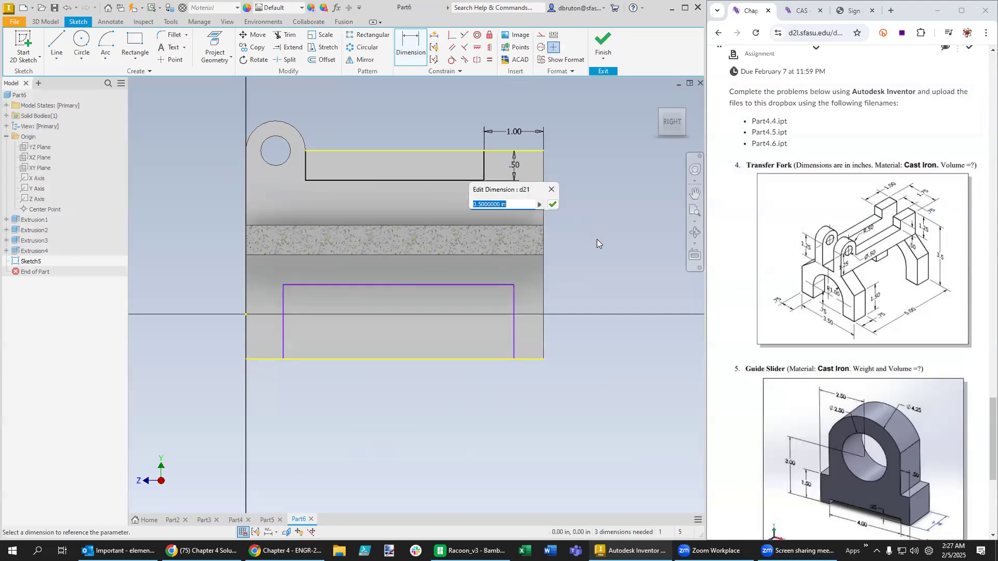
{"action": "left_click", "coordinate": [553, 205]}
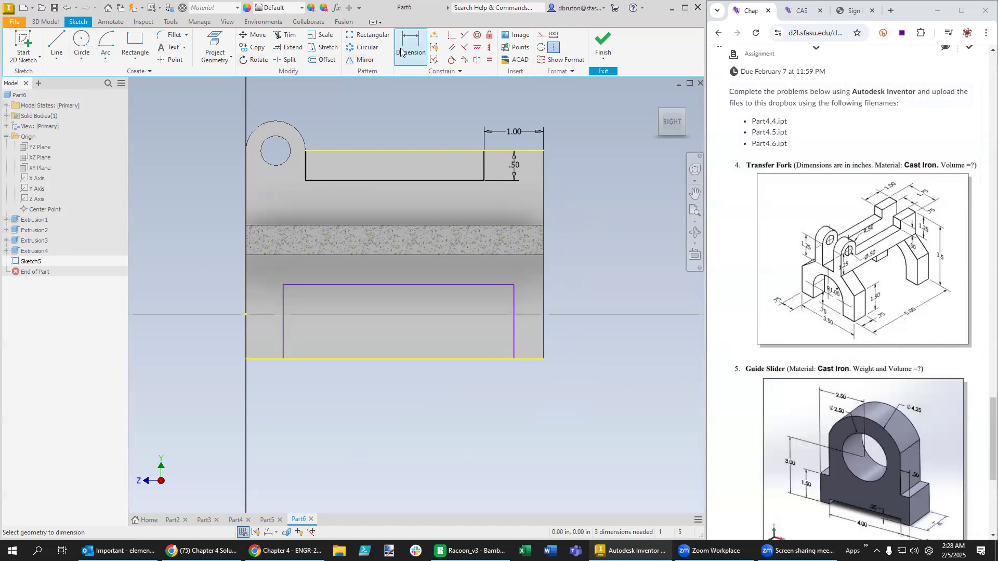
Set the lower rectangle's height to 1.75 in, move that dimension outward, and shift the rectangle's rear edge toward the front.
{"action": "left_click", "coordinate": [519, 332]}
{"action": "left_click", "coordinate": [566, 311]}
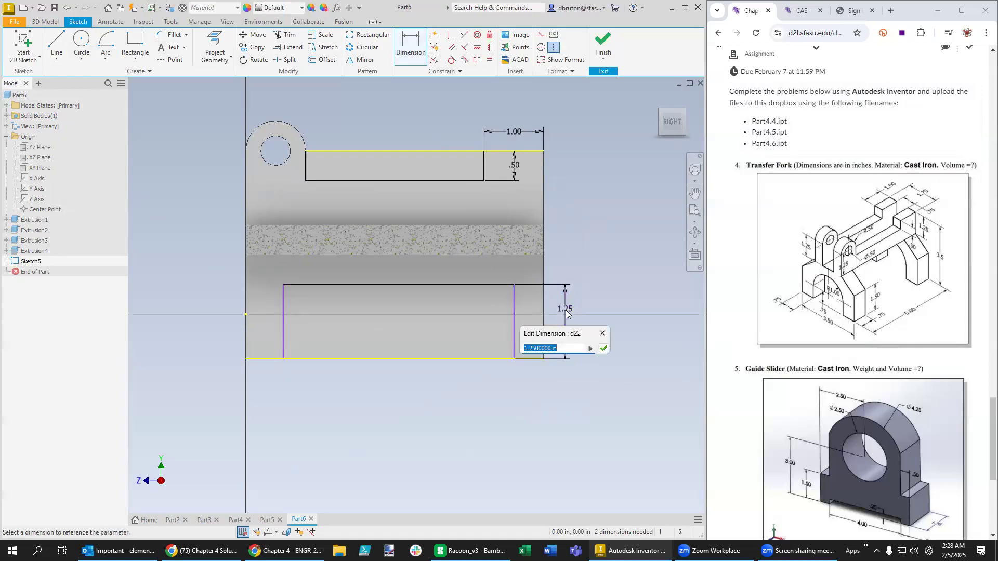
{"action": "type", "text": "1.75"}
{"action": "key", "text": "Return"}
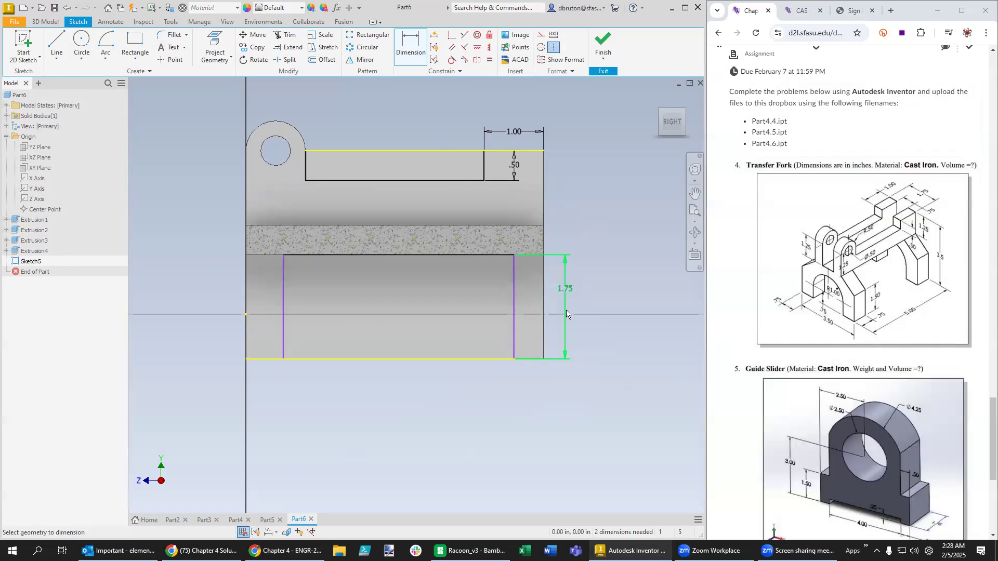
{"action": "key", "text": "Escape"}
{"action": "mouse_move", "coordinate": [565, 292]}
{"action": "left_mouse_down"}
{"action": "mouse_move", "coordinate": [562, 302]}
{"action": "mouse_move", "coordinate": [472, 307]}
{"action": "mouse_move", "coordinate": [578, 301]}
{"action": "left_mouse_up"}
{"action": "left_click", "coordinate": [520, 310]}
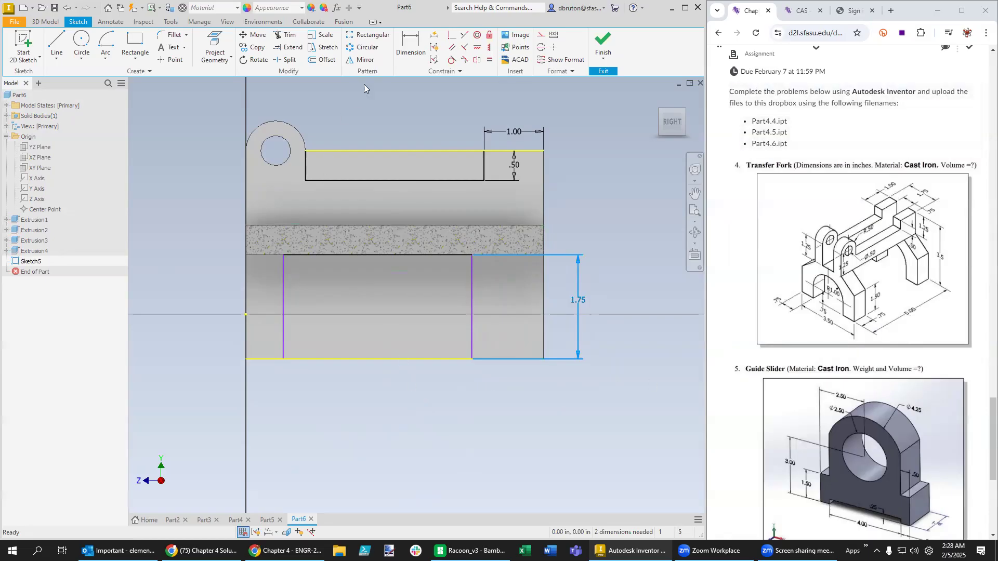
Dimension the lower rectangle's rear edge 0.75 in from the fork's rear end.
{"action": "left_click", "coordinate": [415, 47]}
{"action": "left_click", "coordinate": [472, 343]}
{"action": "left_click", "coordinate": [543, 342]}
{"action": "left_click", "coordinate": [515, 383]}
{"action": "type", "text": ".75"}
{"action": "key", "text": "Return"}
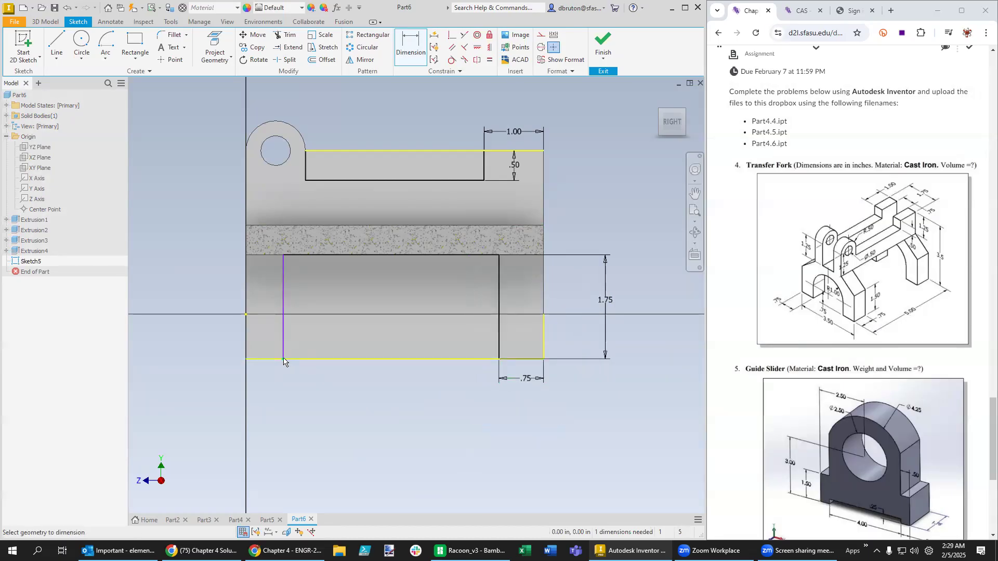
Dimension the lower rectangle's front edge 0.75 in from the fork's front face.
{"action": "left_click", "coordinate": [284, 359]}
{"action": "left_click", "coordinate": [245, 358]}
{"action": "left_click", "coordinate": [262, 382]}
{"action": "type", "text": "0.7"}
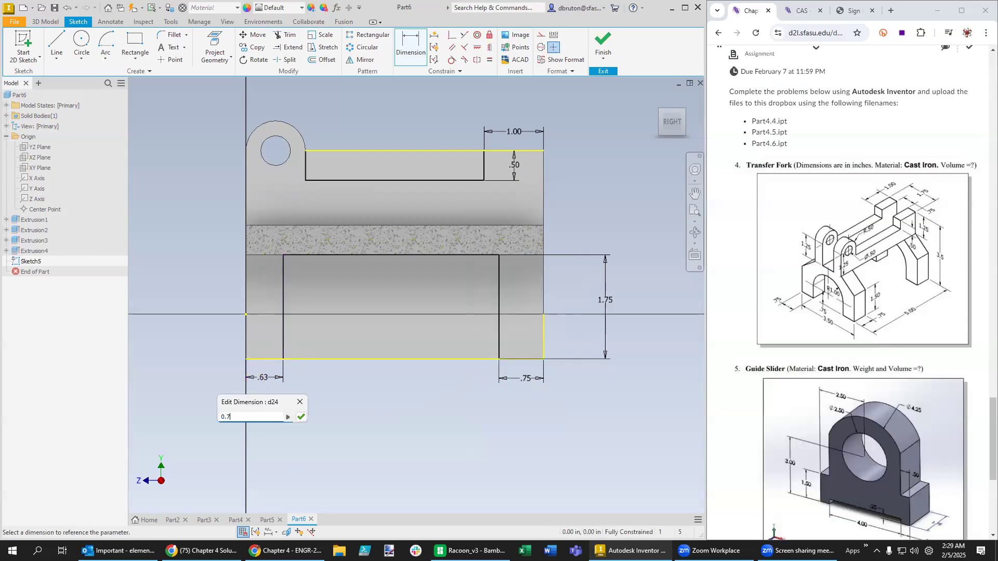
{"action": "type", "text": "5"}
{"action": "key", "text": "Return"}
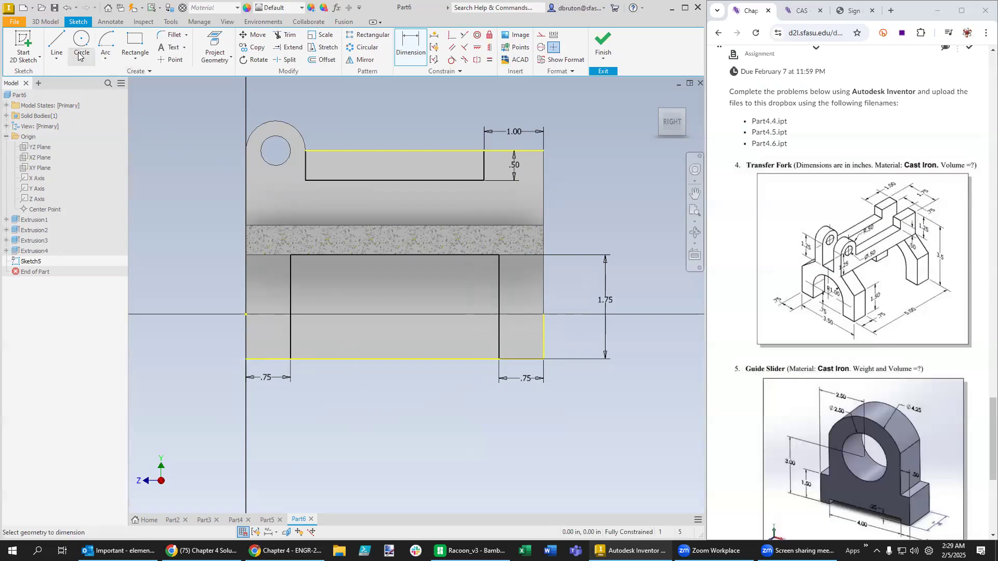
Extrude both rectangles 1 in symmetrically about the sketch plane with the Join operation.
{"action": "left_click", "coordinate": [45, 21]}
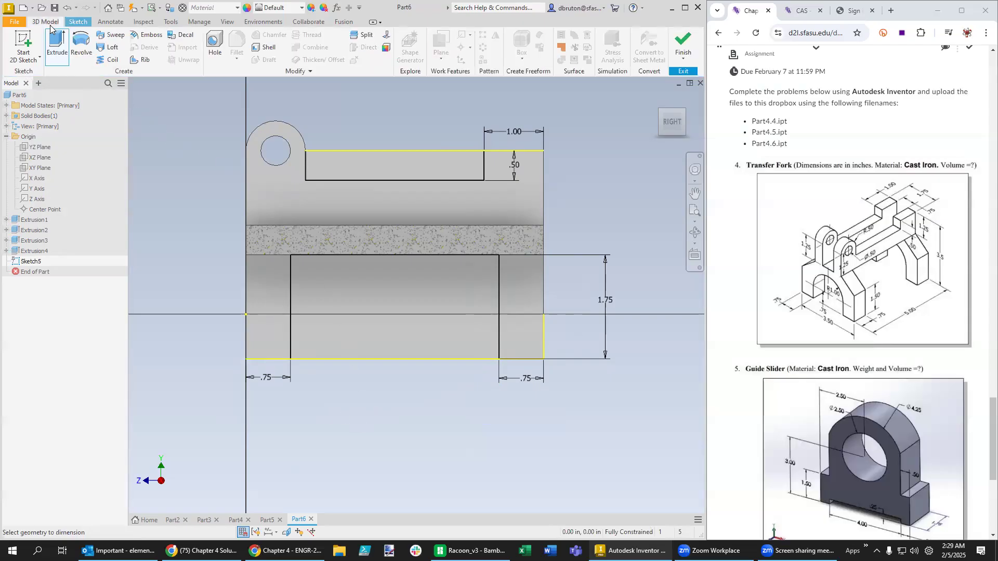
{"action": "left_click", "coordinate": [60, 58]}
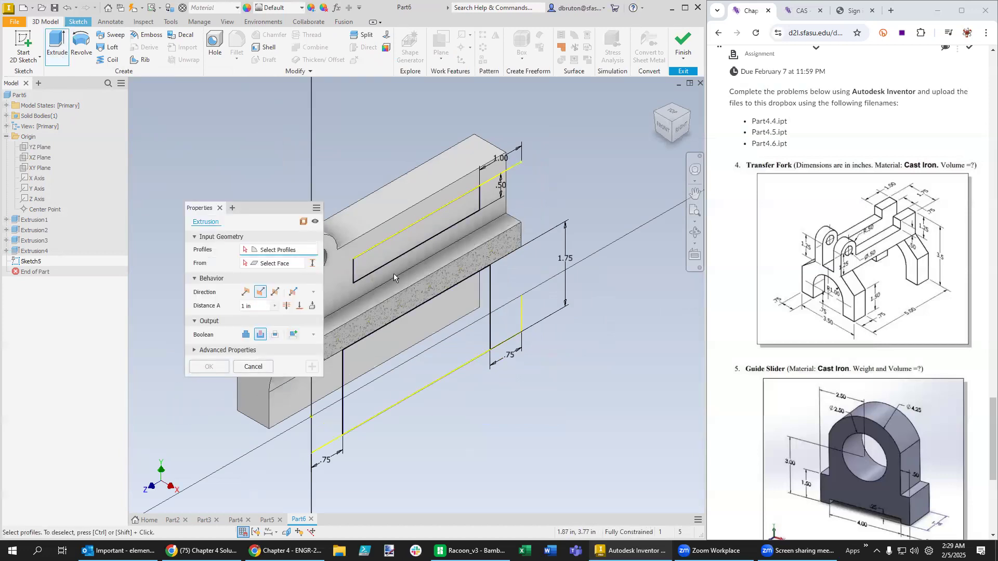
{"action": "left_click", "coordinate": [397, 245]}
{"action": "left_click", "coordinate": [413, 348]}
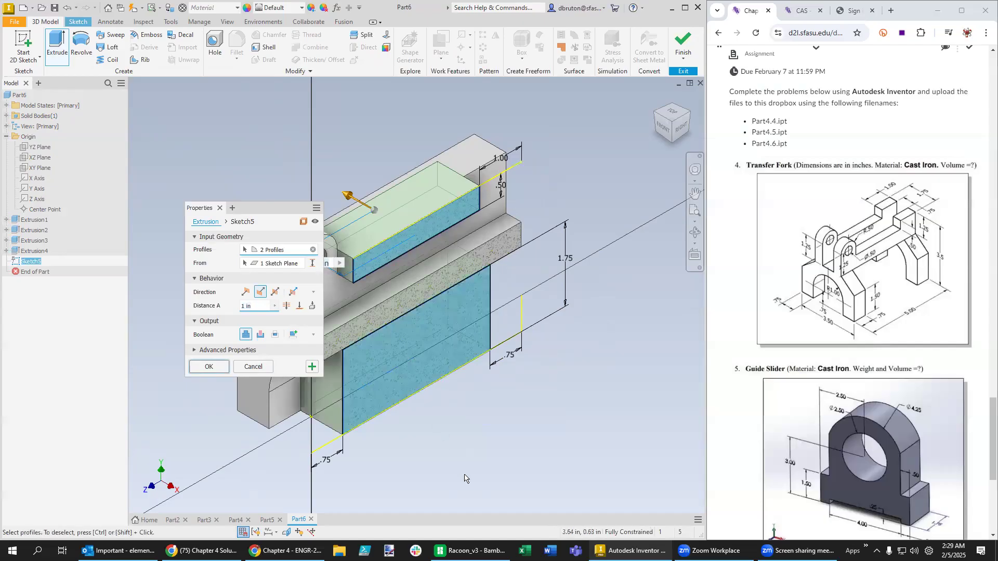
{"action": "left_click", "coordinate": [286, 306]}
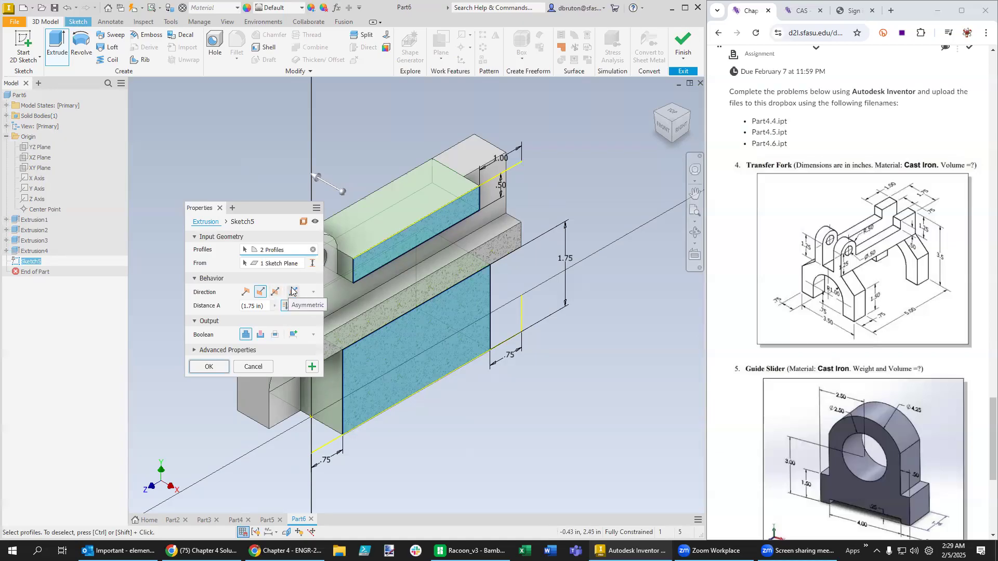
{"action": "left_click", "coordinate": [276, 294]}
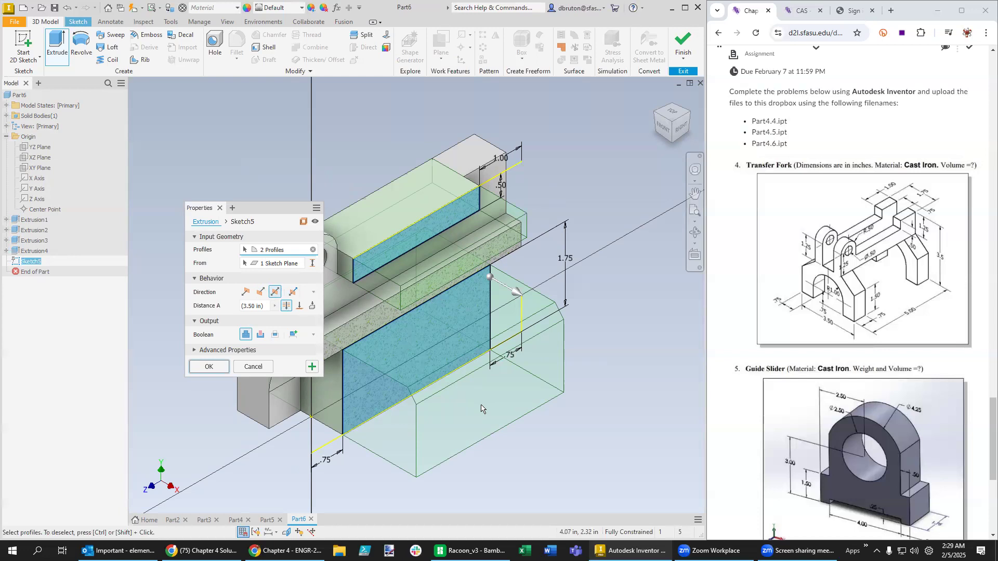
{"action": "left_click", "coordinate": [293, 292]}
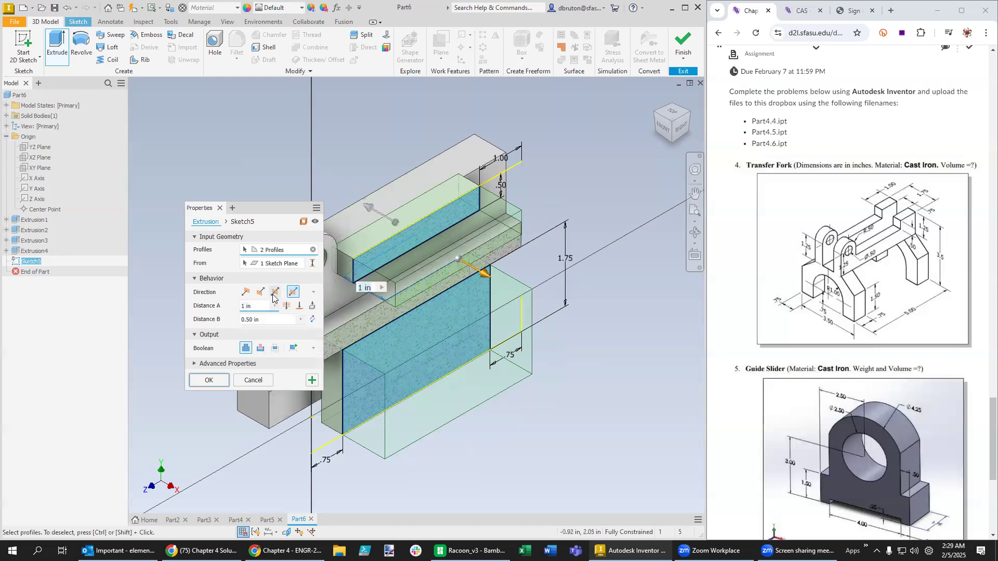
{"action": "left_click", "coordinate": [274, 292]}
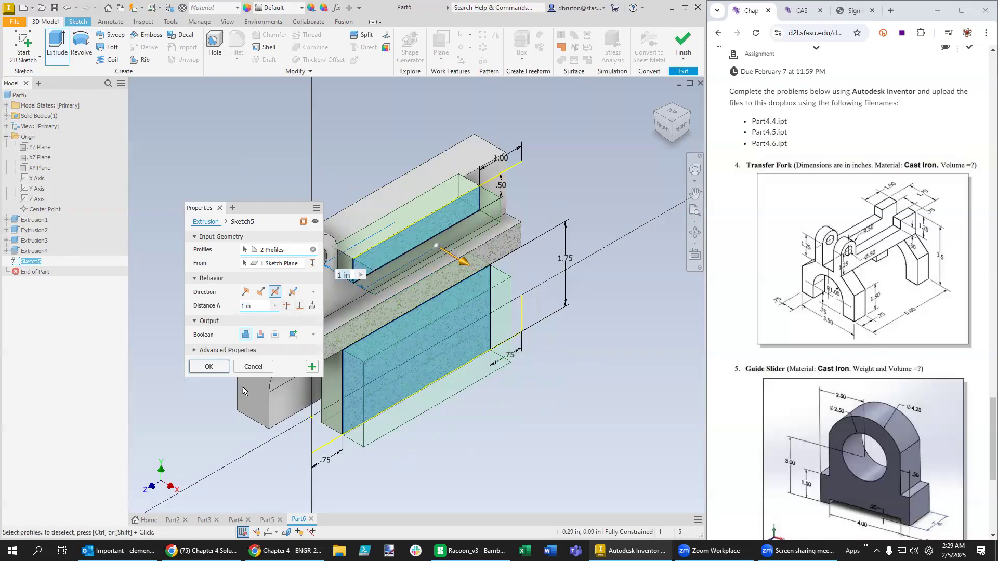
{"action": "left_click", "coordinate": [206, 367]}
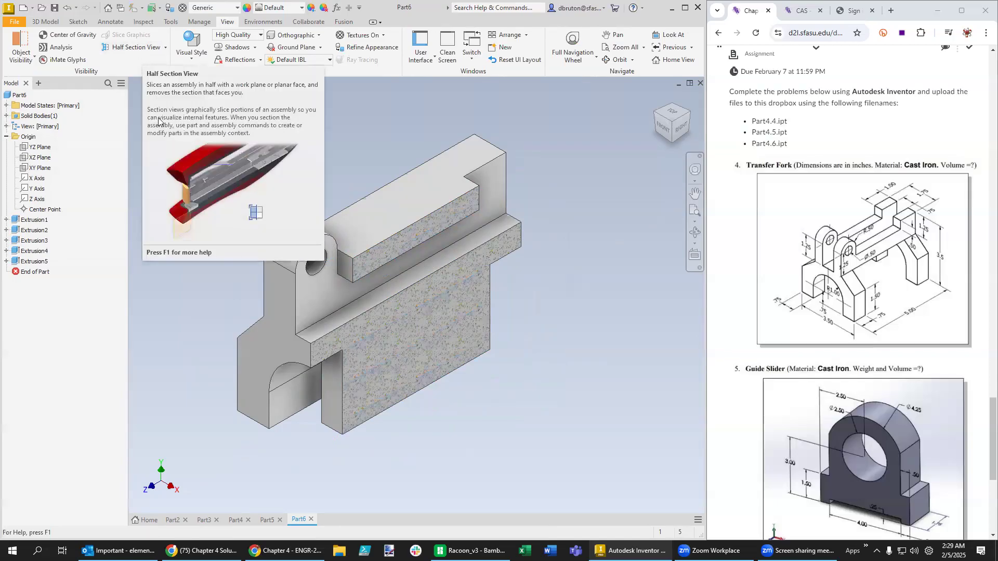
{"action": "right_click", "coordinate": [37, 264]}
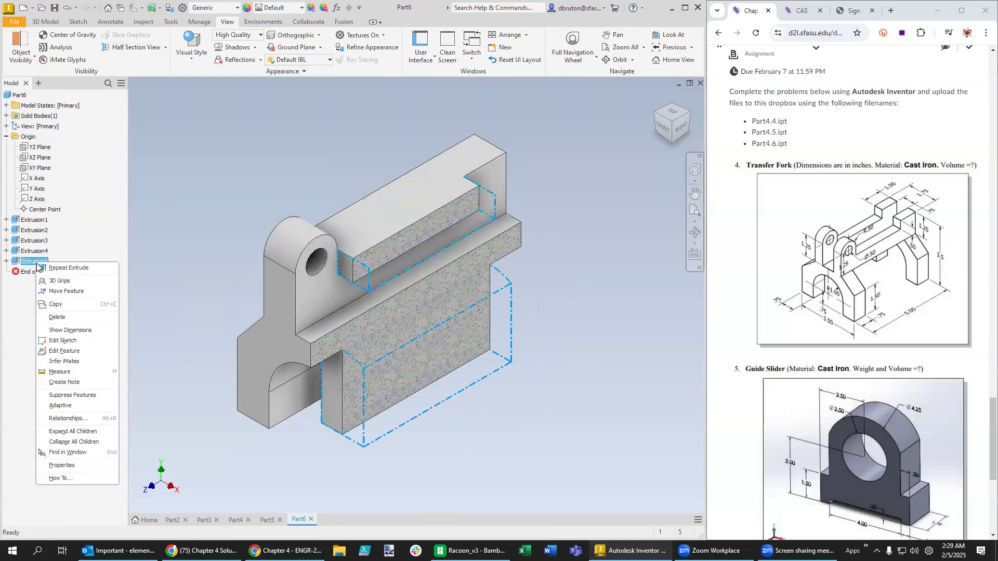
{"action": "left_click", "coordinate": [63, 340]}
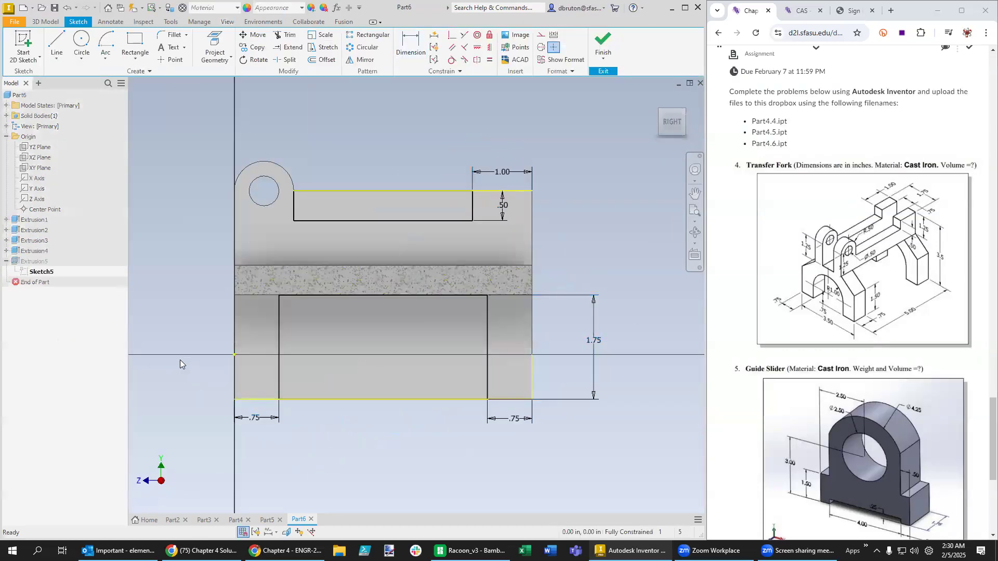
{"action": "left_click", "coordinate": [603, 44]}
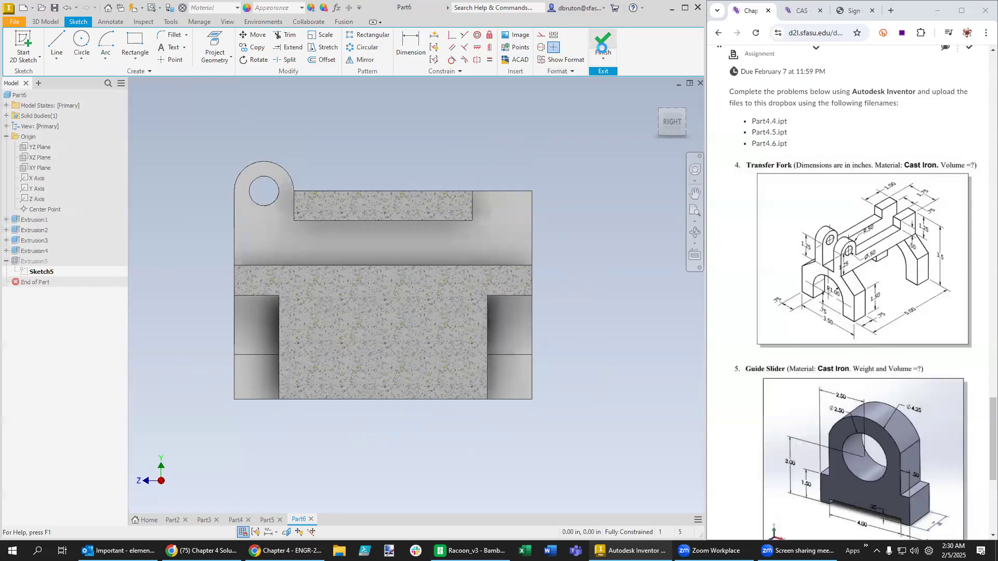
Change the symmetric extrusion of both rectangles from Join to the Cut operation.
{"action": "right_click", "coordinate": [36, 262]}
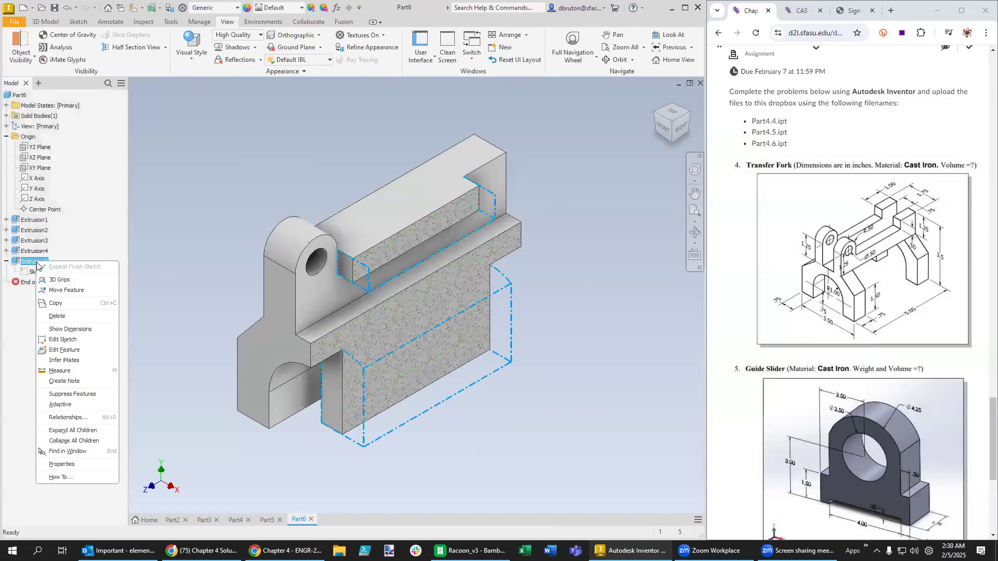
{"action": "left_click", "coordinate": [65, 350]}
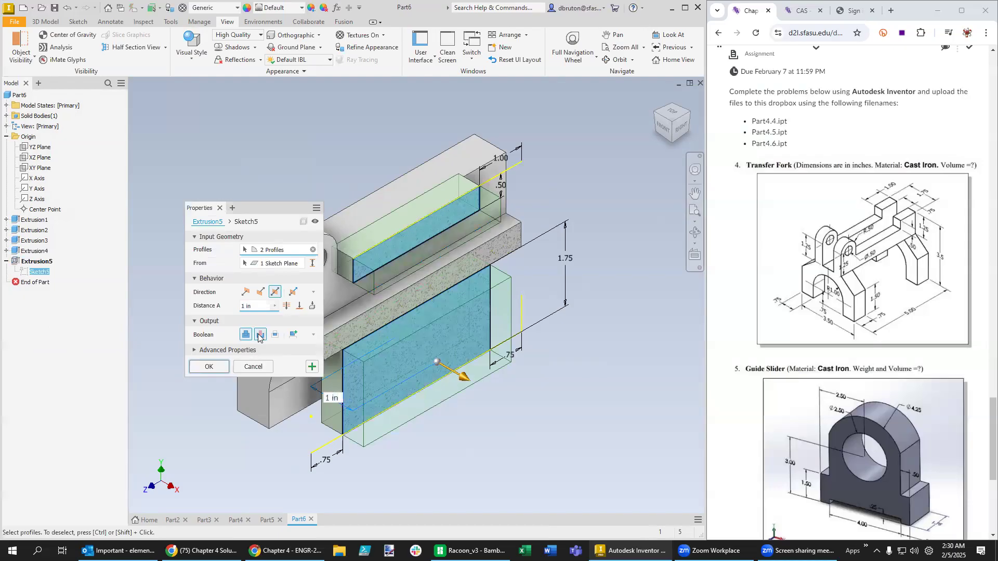
{"action": "left_click", "coordinate": [260, 335]}
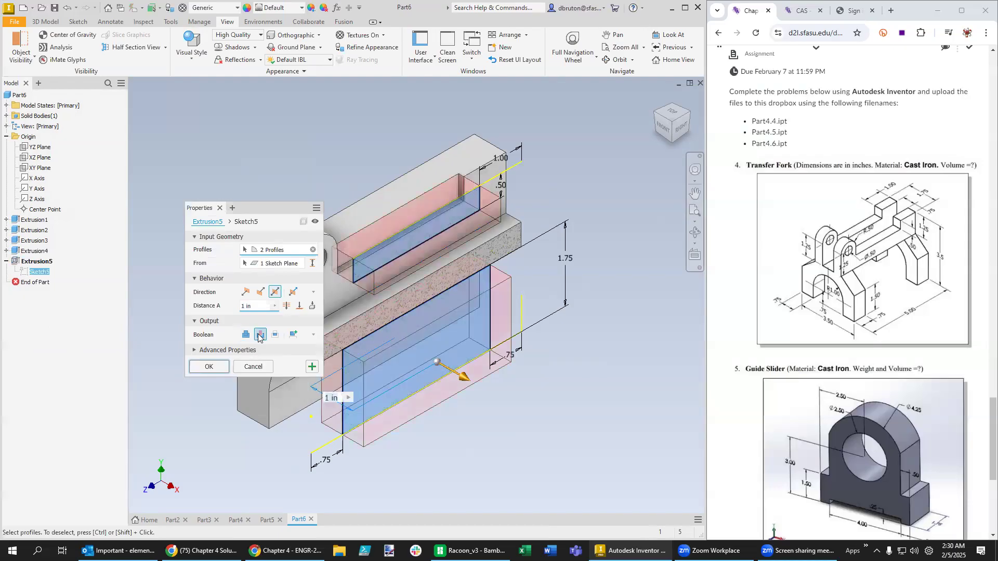
{"action": "left_click", "coordinate": [210, 370]}
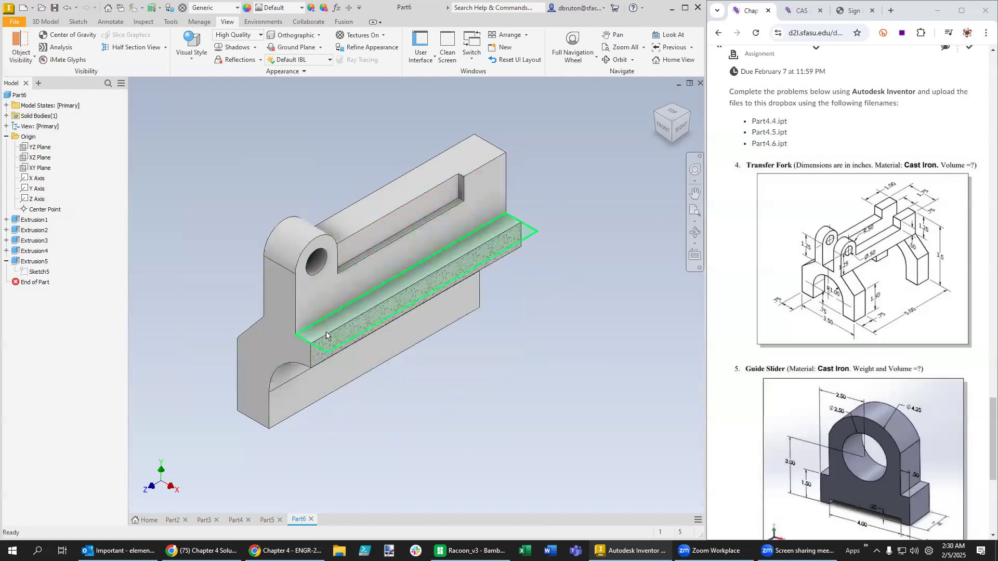
{"action": "right_click", "coordinate": [34, 264]}
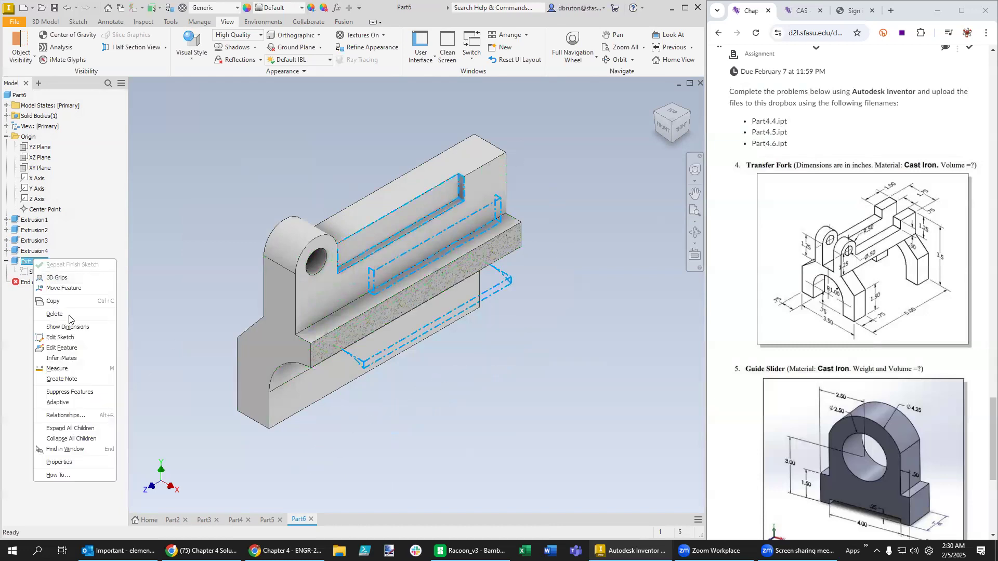
{"action": "left_click", "coordinate": [60, 338]}
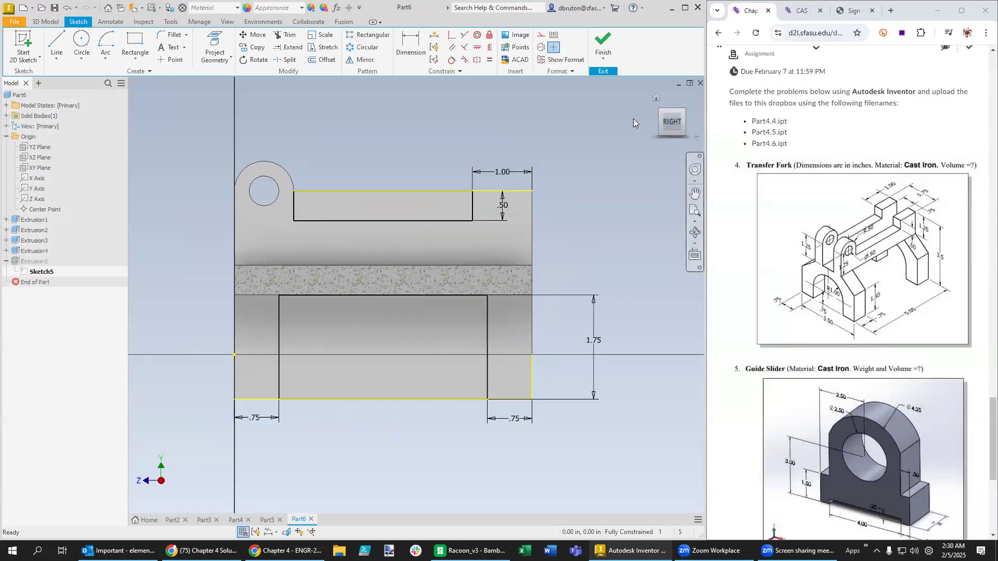
{"action": "left_click", "coordinate": [603, 44]}
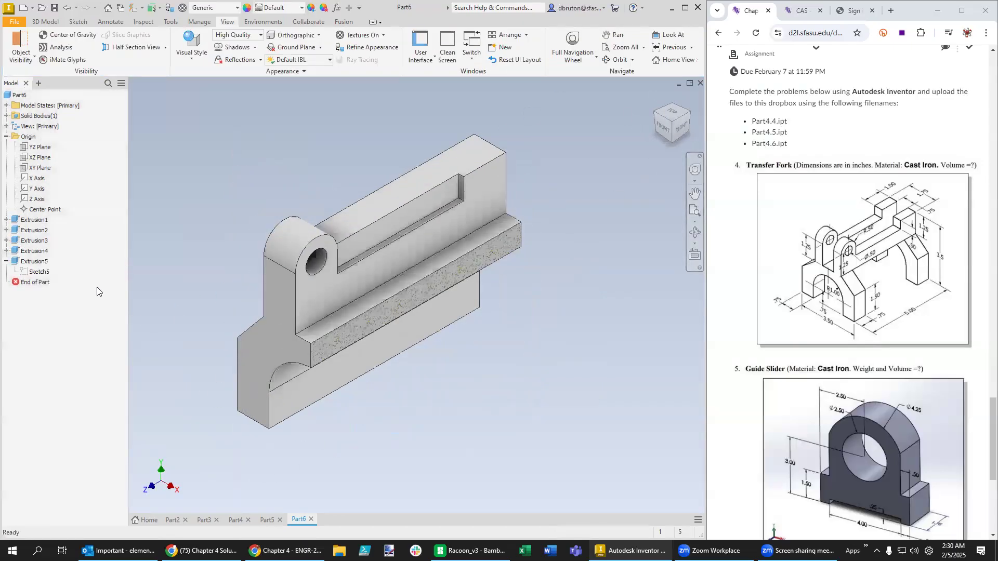
Set the extent of the two-rectangle cut to Through All so it passes through the full width of the fork.
{"action": "right_click", "coordinate": [36, 262]}
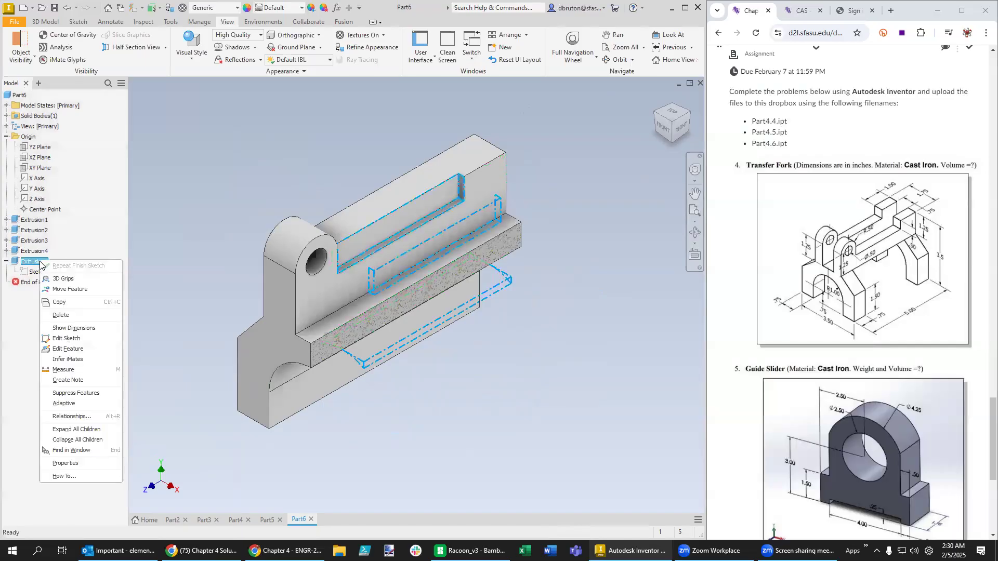
{"action": "left_click", "coordinate": [68, 348]}
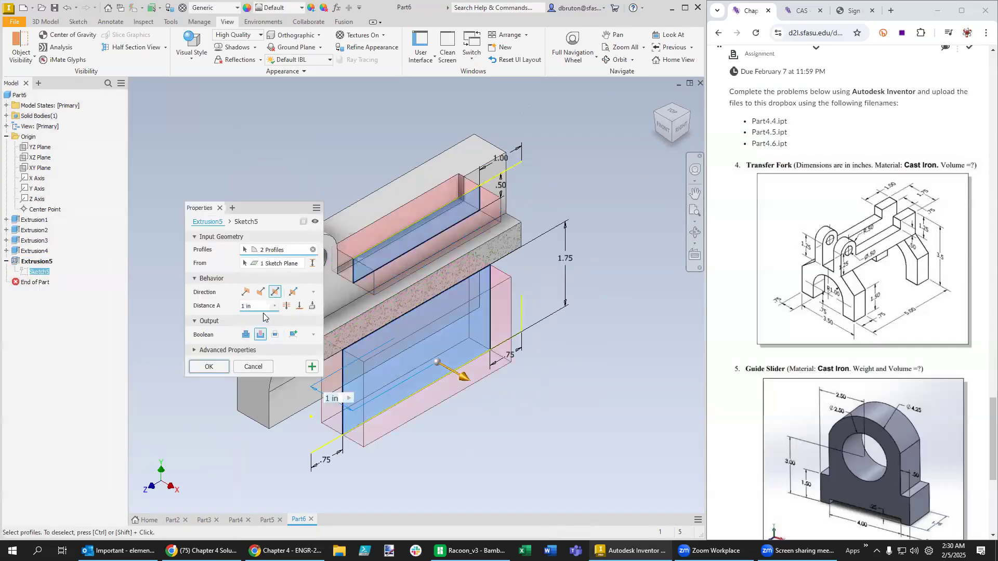
{"action": "left_click", "coordinate": [286, 306]}
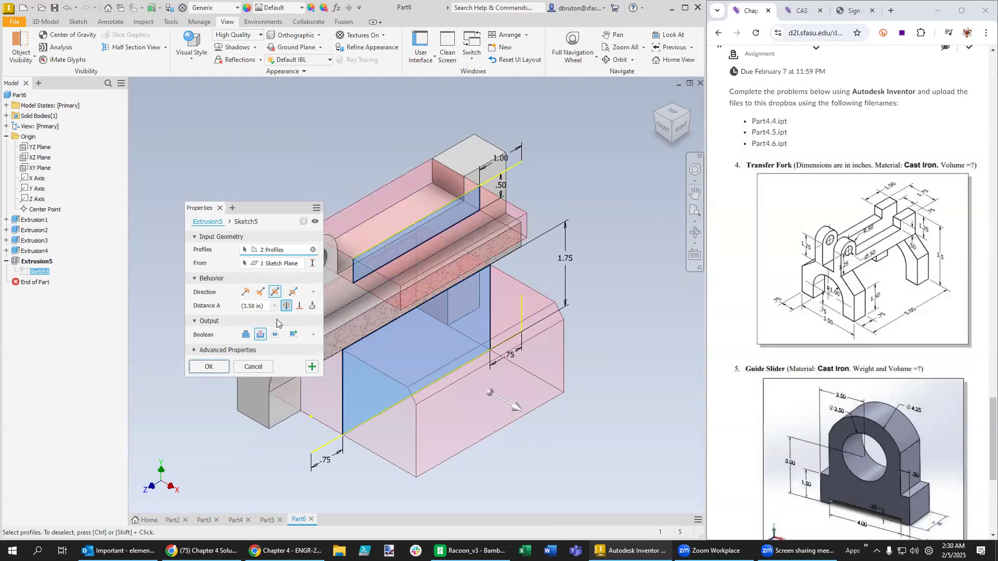
{"action": "left_click", "coordinate": [210, 368]}
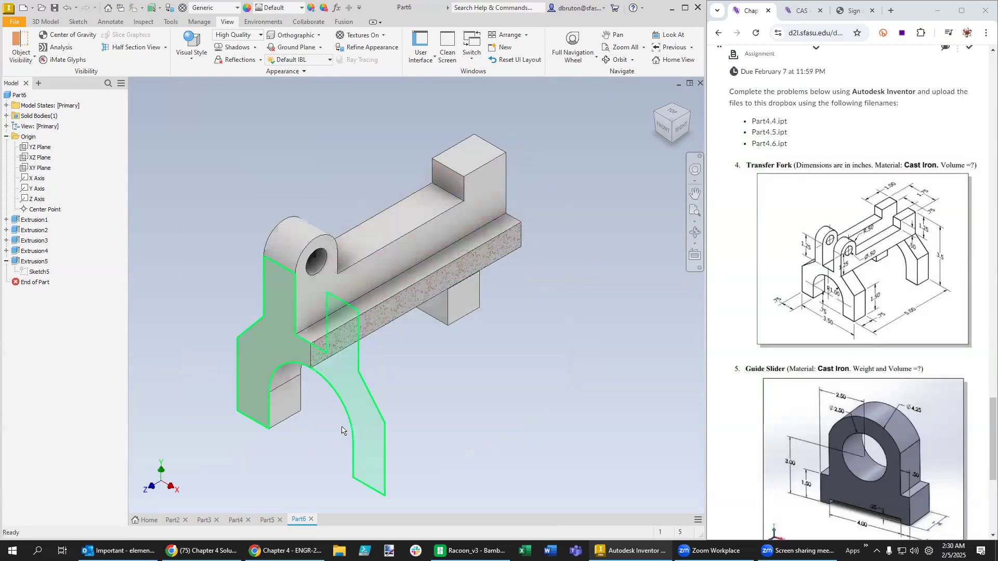
Delete the existing section view to display the whole fork.
{"action": "left_click", "coordinate": [145, 52]}
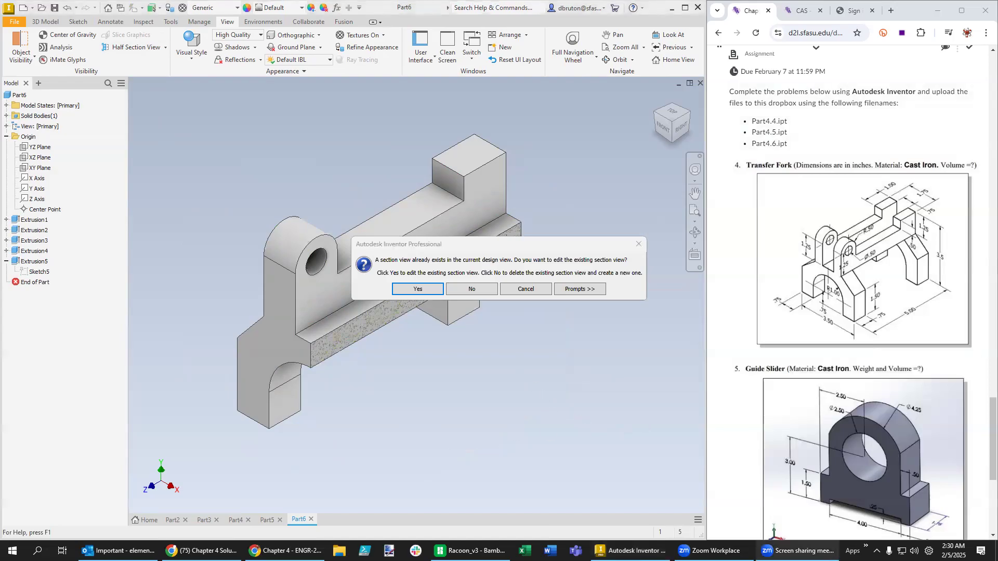
{"action": "key", "text": "Escape"}
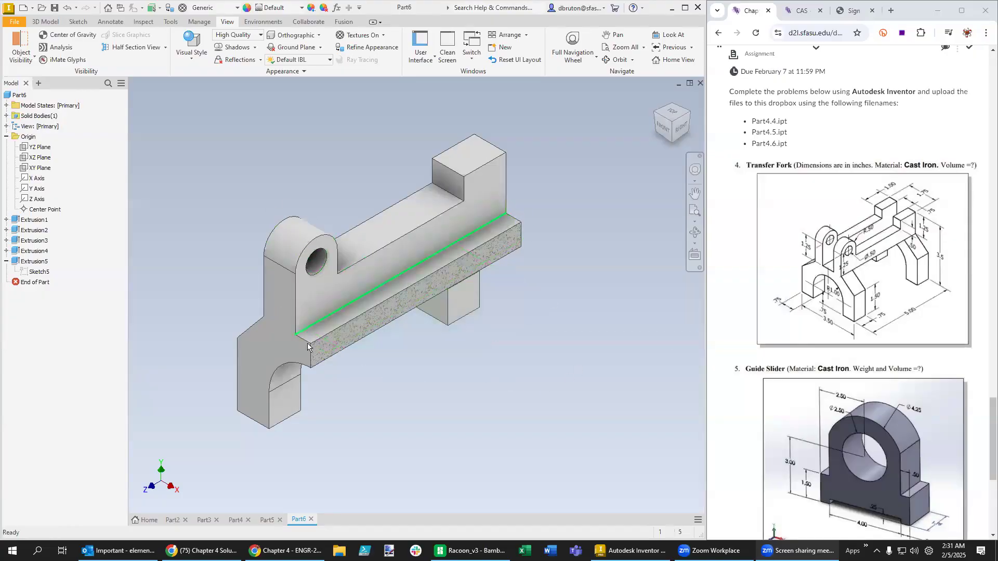
{"action": "scroll", "coordinate": [388, 327], "scroll_direction": "down", "scroll_amount": 2}
{"action": "scroll", "coordinate": [382, 311], "scroll_direction": "up", "scroll_amount": 5}
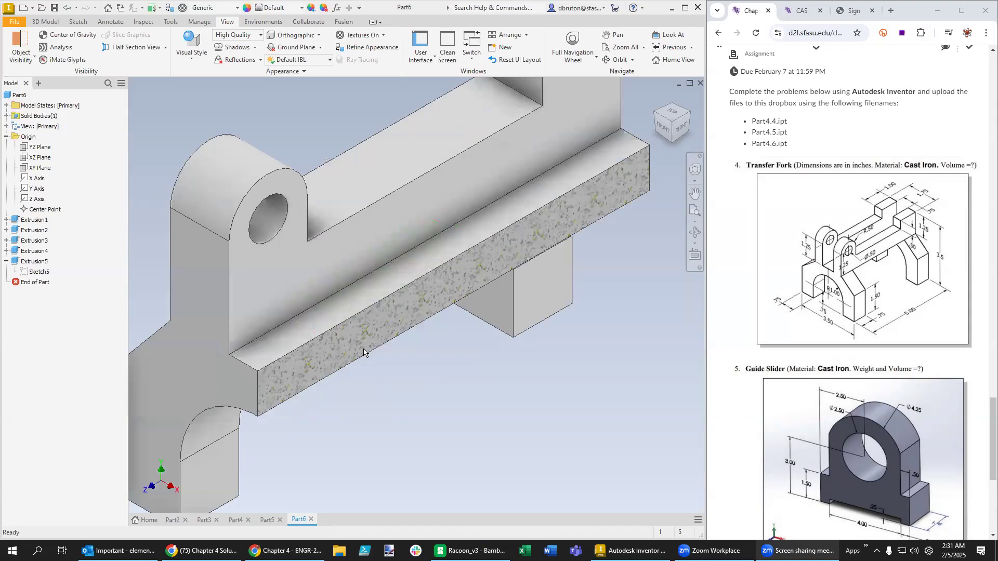
{"action": "scroll", "coordinate": [379, 349], "scroll_direction": "down", "scroll_amount": 3}
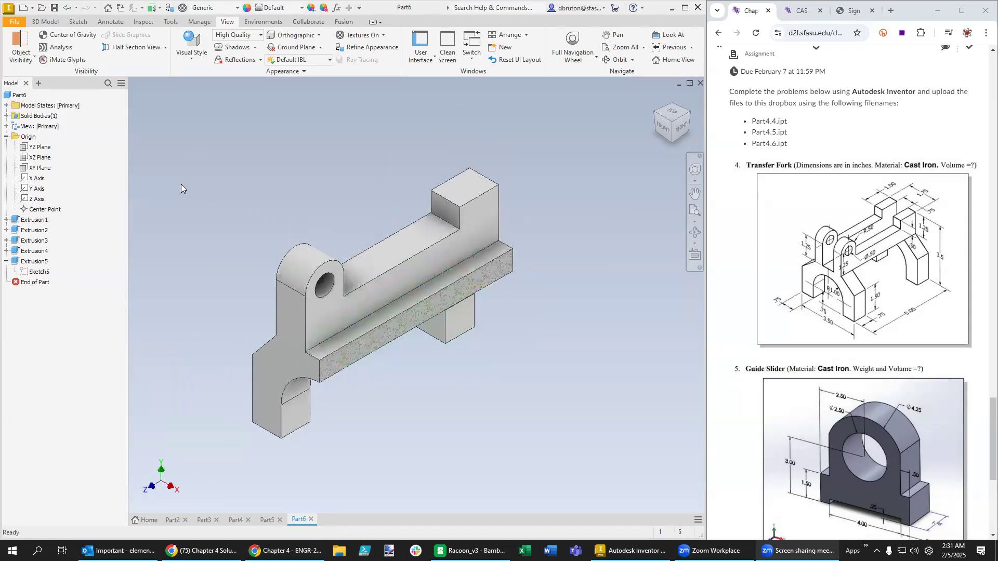
{"action": "left_click", "coordinate": [166, 47]}
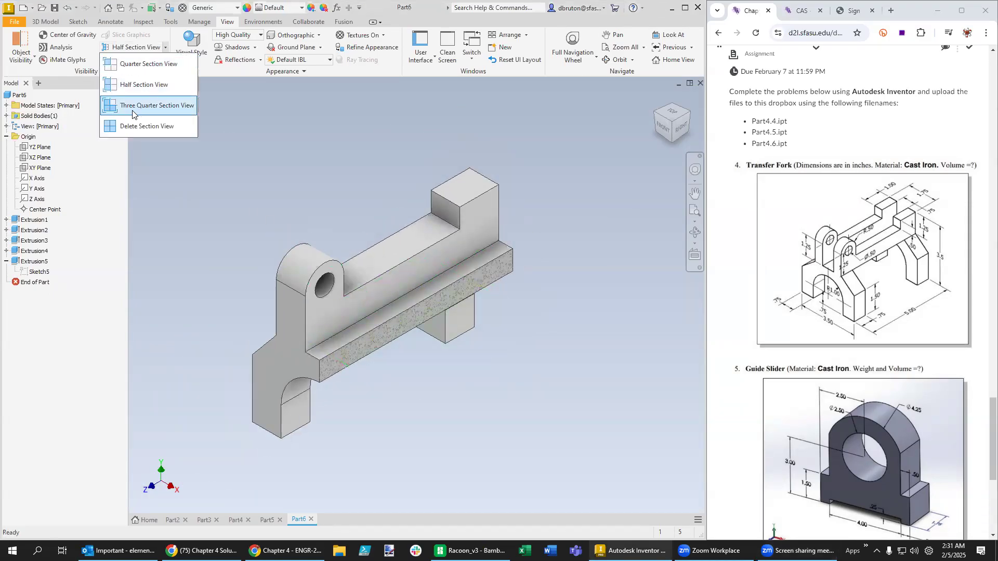
{"action": "left_click", "coordinate": [129, 127]}
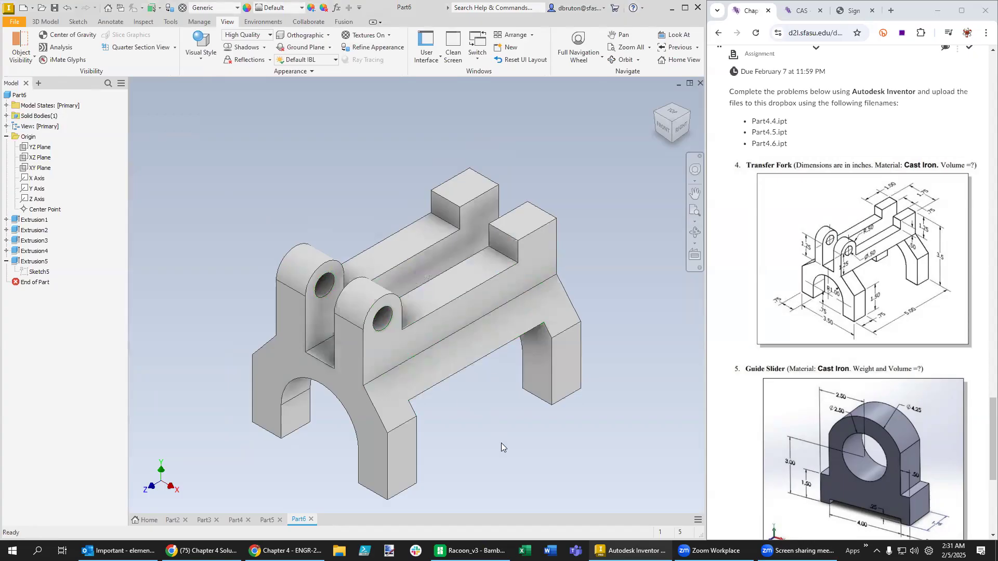
{"action": "middle_click_drag", "start_coordinate": [501, 442], "coordinate": [590, 428]}
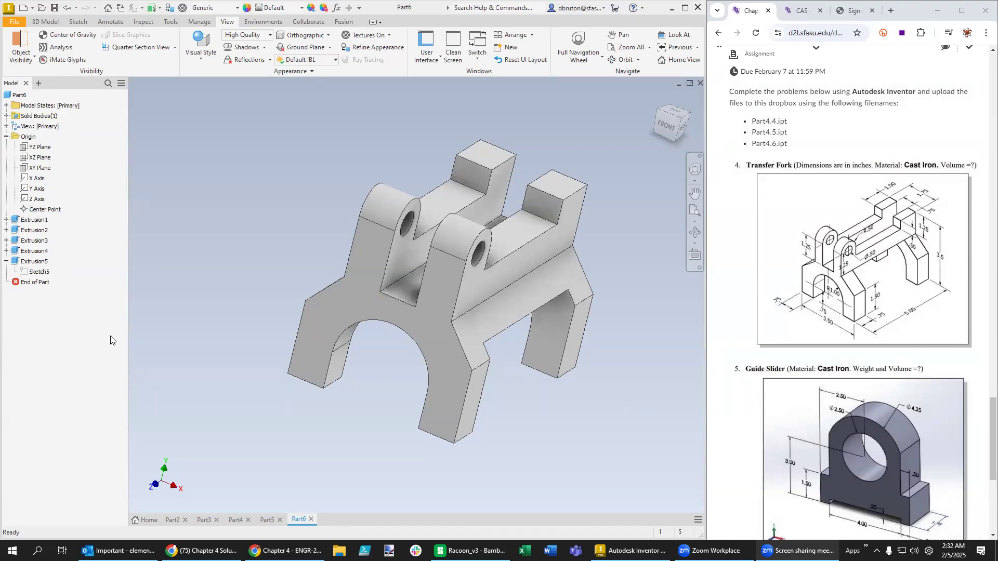
Edit the fork's base profile sketch and delete the 0.75 in dimension for the upper upright's width.
{"action": "left_click", "coordinate": [6, 220]}
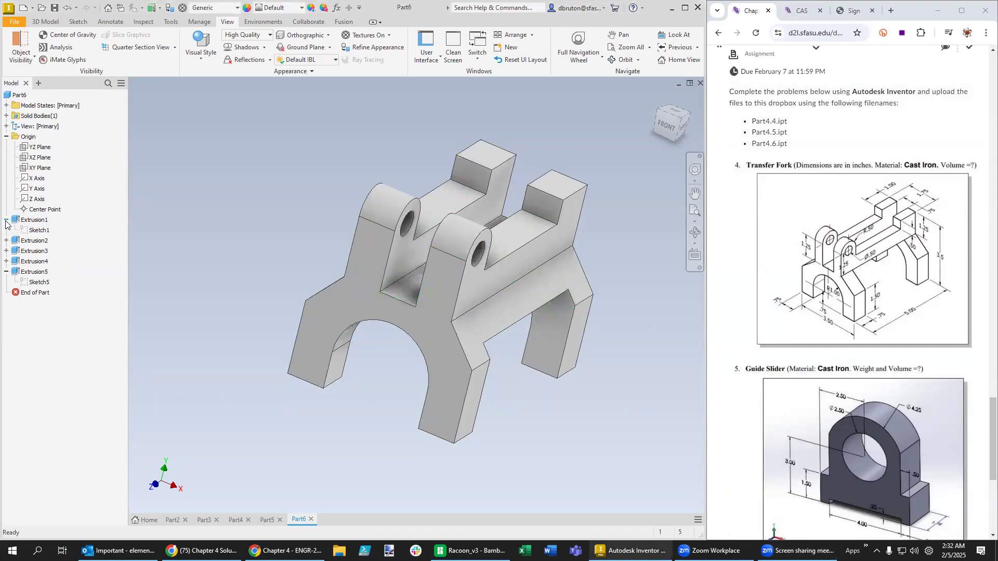
{"action": "left_click", "coordinate": [38, 230]}
{"action": "right_click", "coordinate": [38, 229]}
{"action": "left_click", "coordinate": [82, 259]}
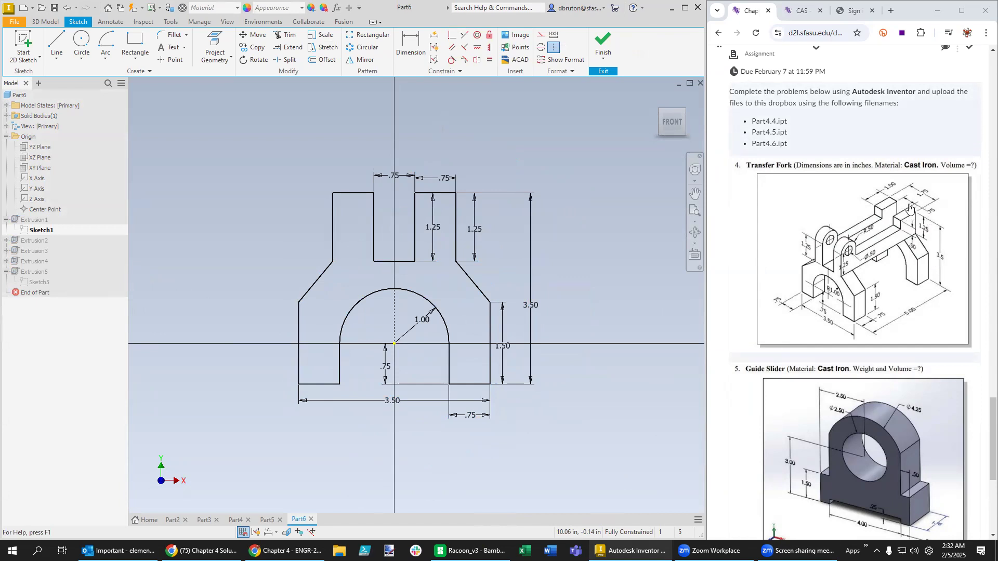
{"action": "left_click", "coordinate": [443, 181]}
{"action": "key", "text": "Delete"}
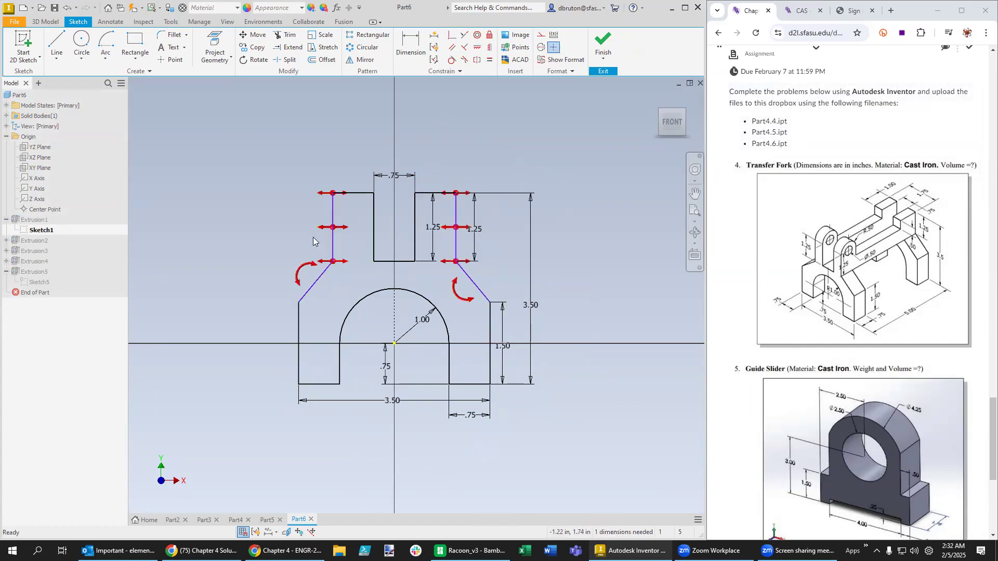
Hide the degrees of freedom, dimension the overall width across both upper uprights as 1.75 in, and finish the sketch.
{"action": "right_click", "coordinate": [330, 157]}
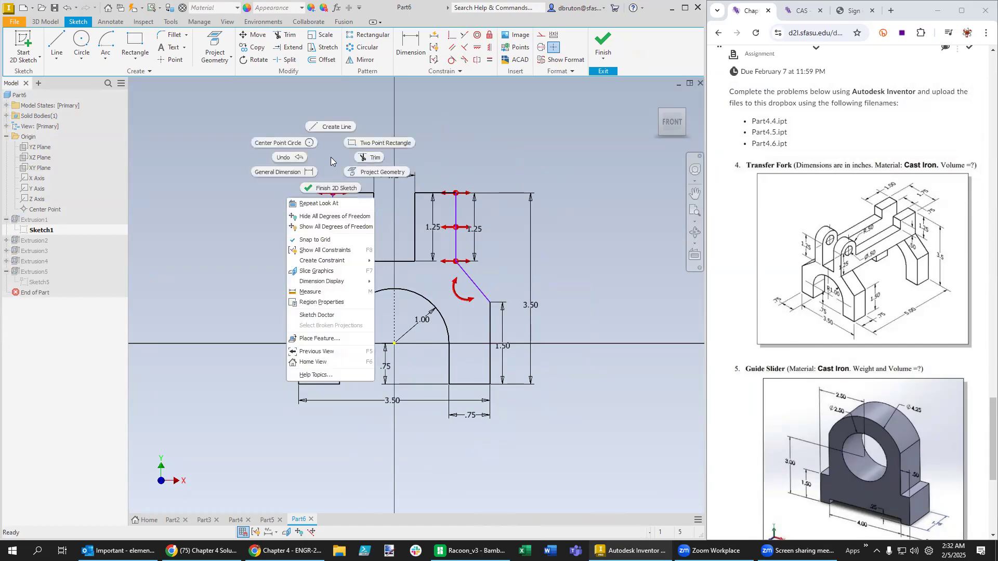
{"action": "left_click", "coordinate": [328, 217]}
{"action": "left_click", "coordinate": [410, 46]}
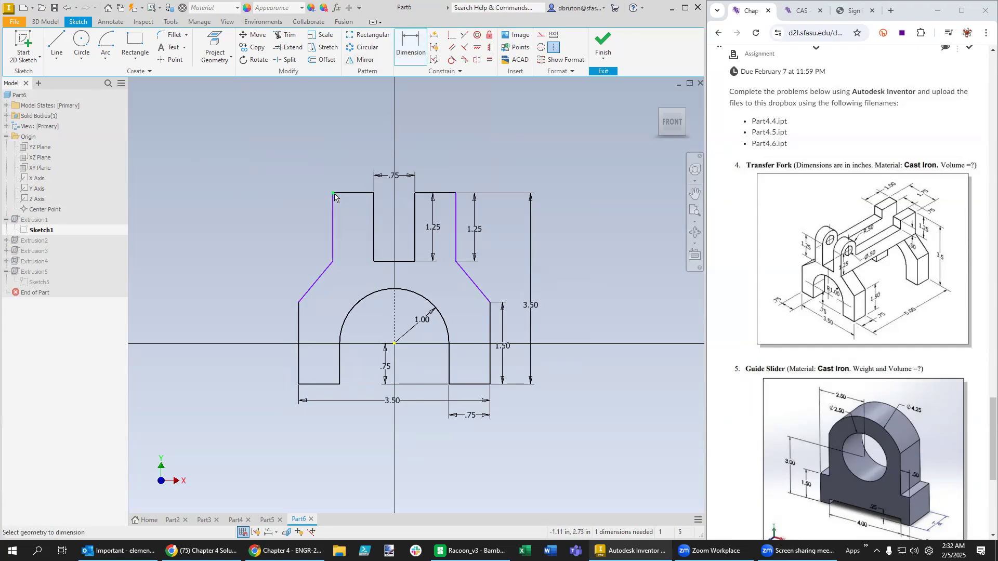
{"action": "left_click", "coordinate": [455, 193]}
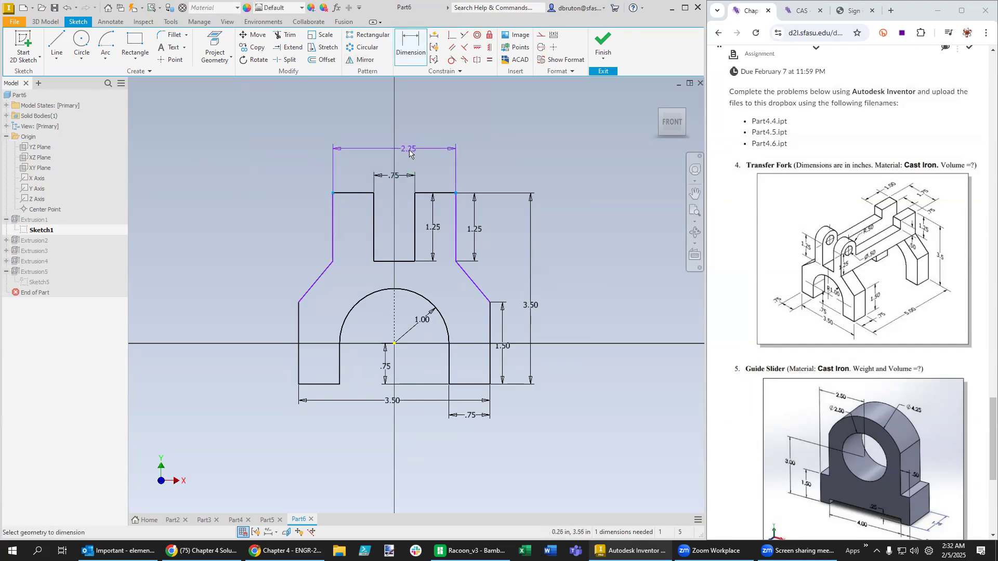
{"action": "left_click", "coordinate": [412, 154]}
{"action": "type", "text": "1.75"}
{"action": "key", "text": "Return"}
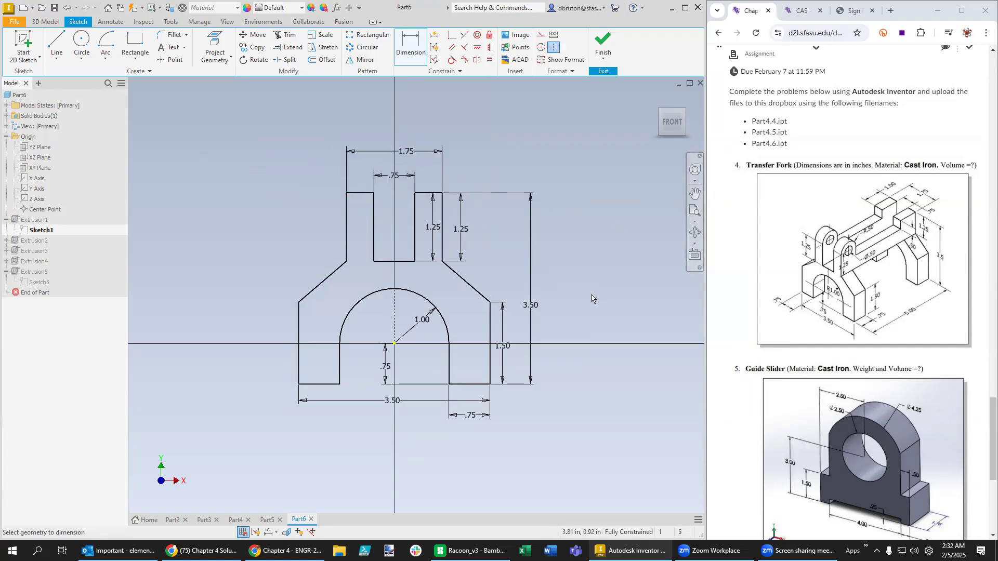
{"action": "left_click", "coordinate": [603, 44]}
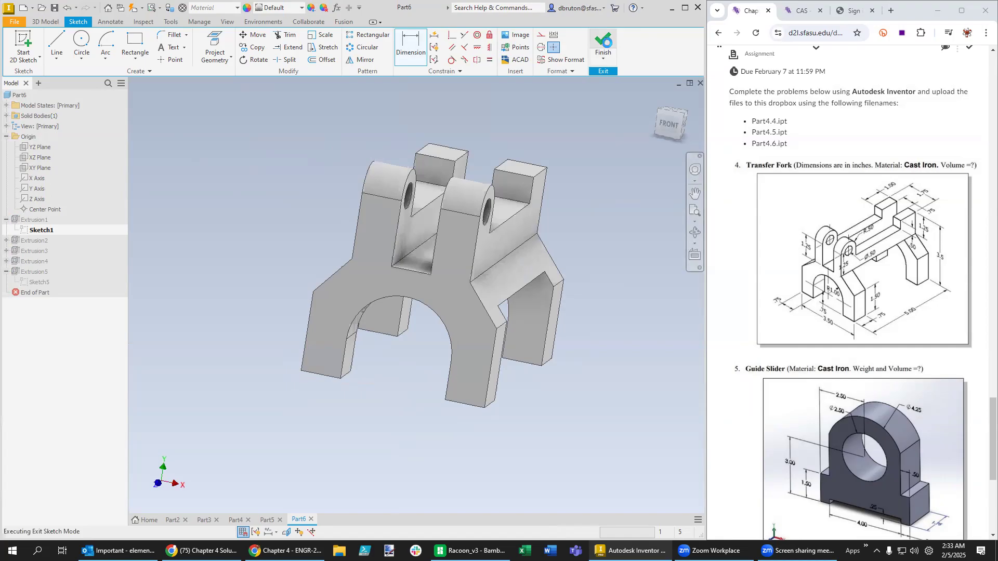
{"action": "middle_click_drag", "start_coordinate": [549, 418], "coordinate": [555, 398], "text": "shift"}
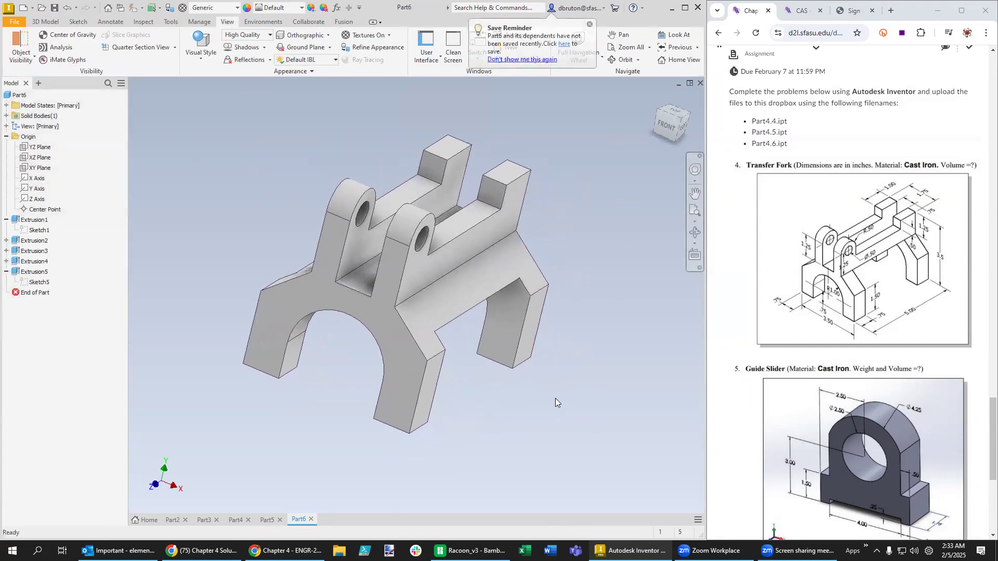
{"action": "left_click", "coordinate": [656, 101]}
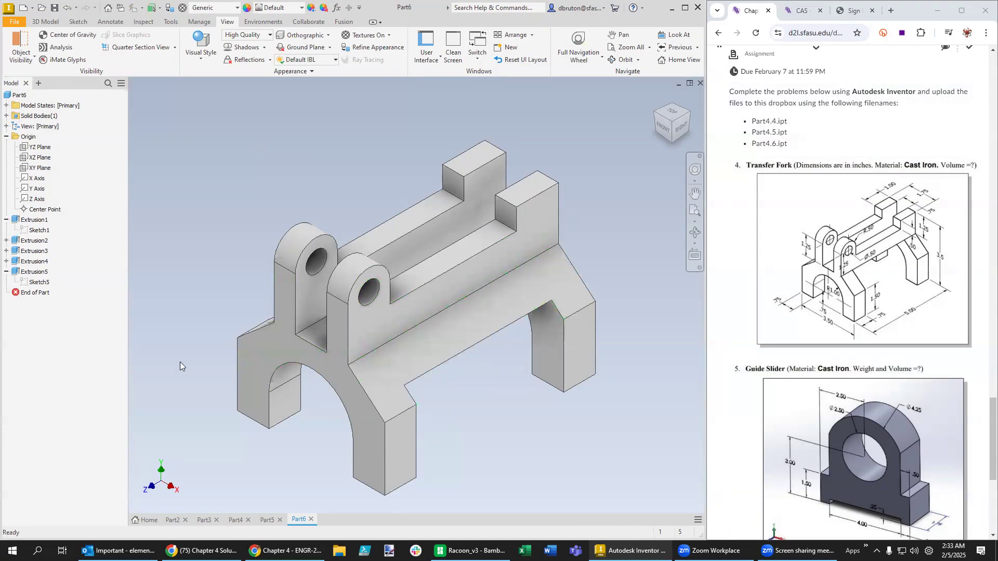
{"action": "middle_click_drag", "start_coordinate": [201, 445], "coordinate": [212, 417]}
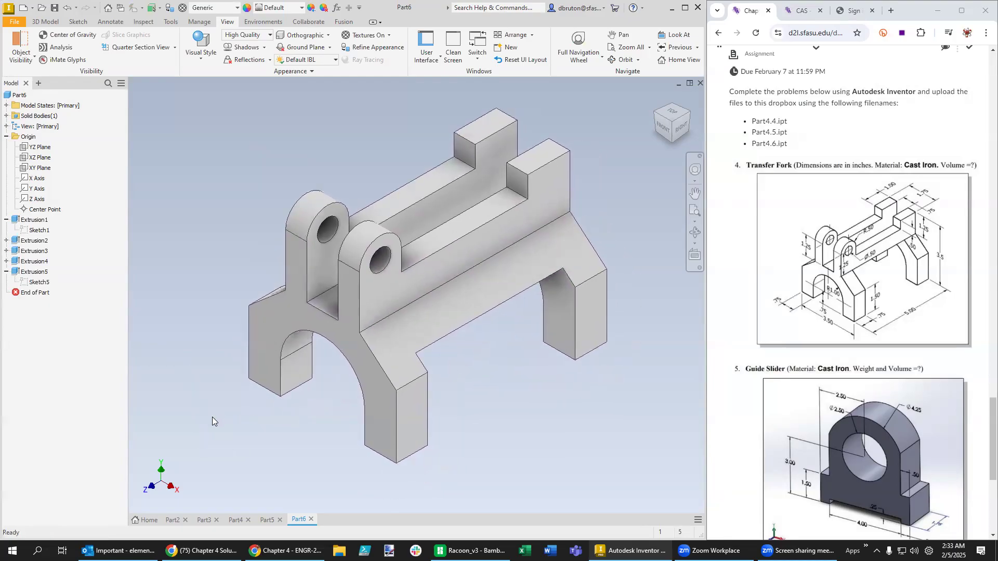
{"action": "right_click", "coordinate": [30, 283]}
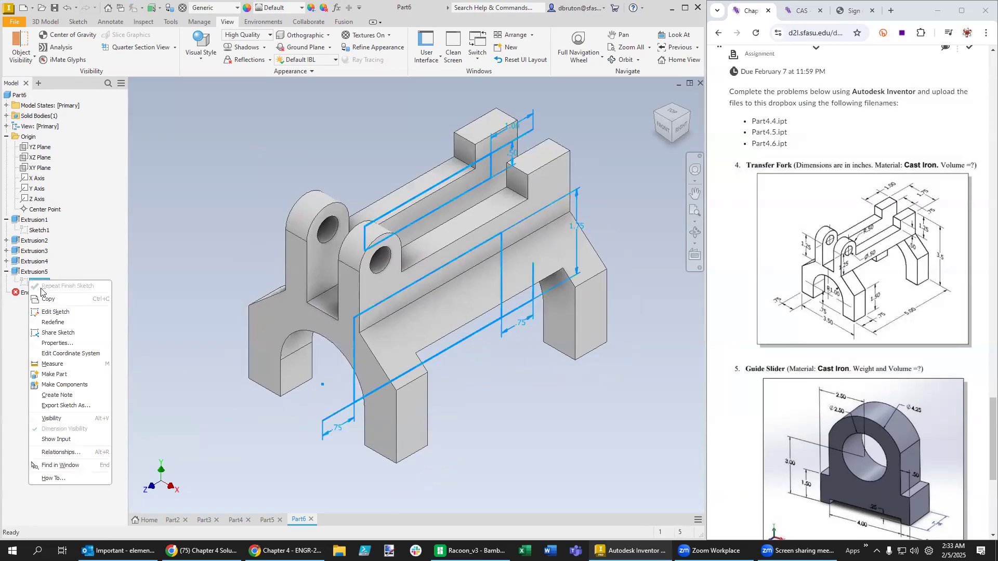
{"action": "left_click", "coordinate": [55, 313]}
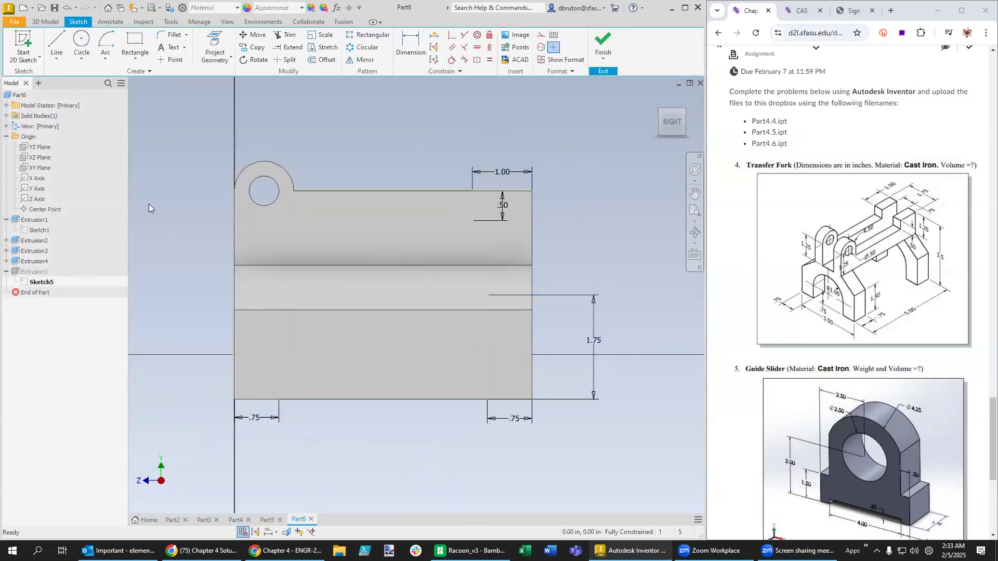
{"action": "left_click", "coordinate": [227, 23]}
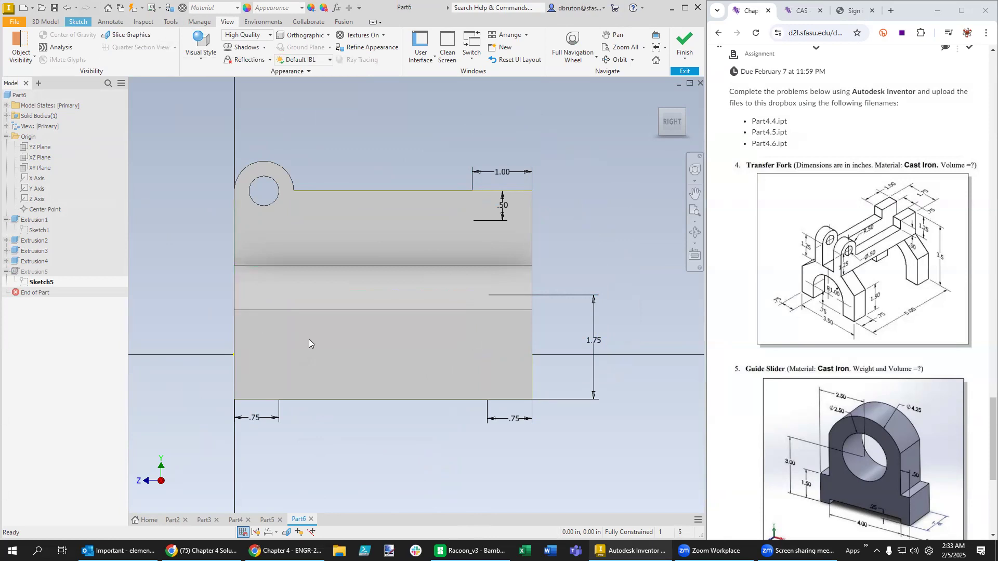
{"action": "left_click", "coordinate": [685, 44]}
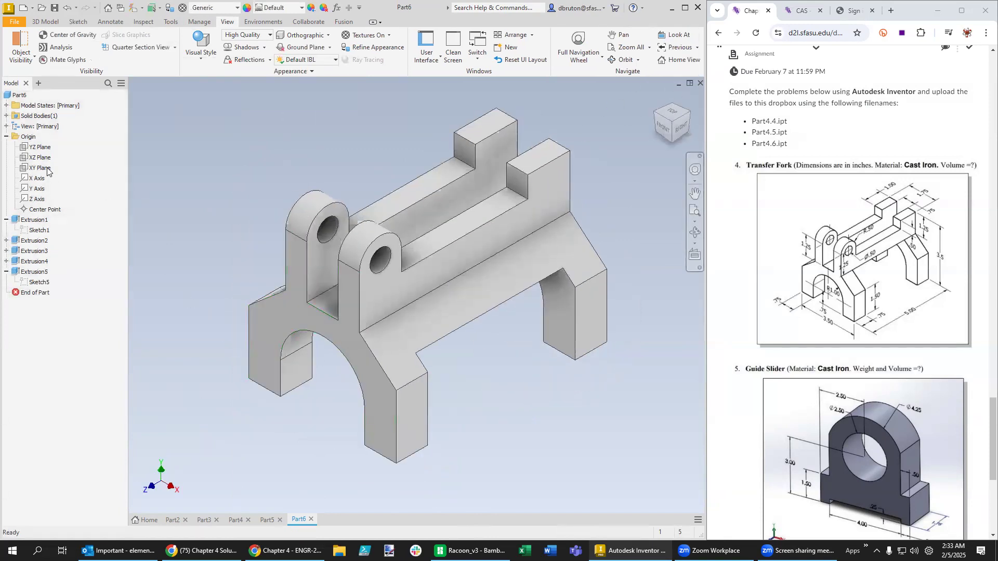
Cut the fork open with a half section view on the YZ plane to inspect its interior.
{"action": "left_click", "coordinate": [41, 147]}
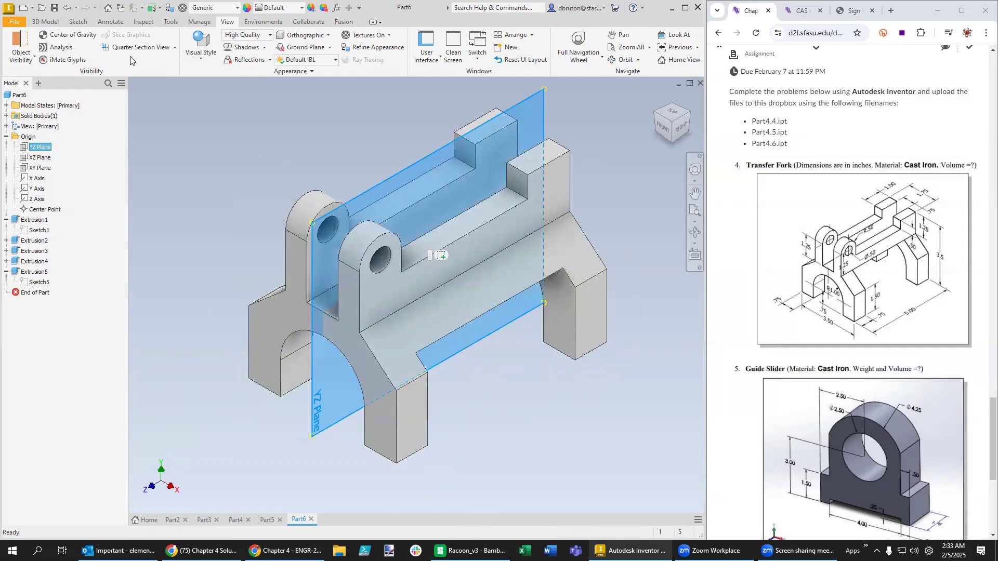
{"action": "left_click", "coordinate": [176, 46]}
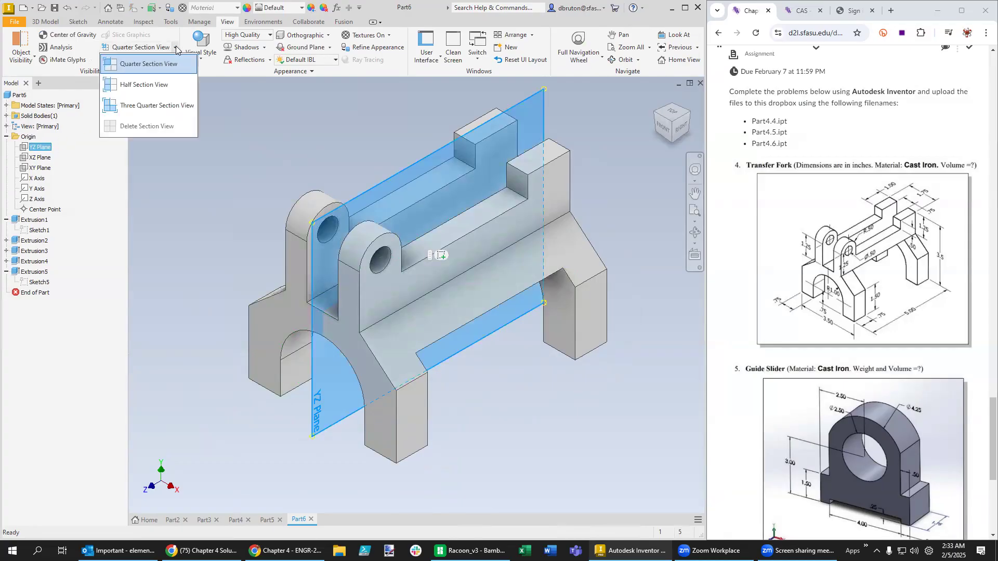
{"action": "left_click", "coordinate": [147, 87]}
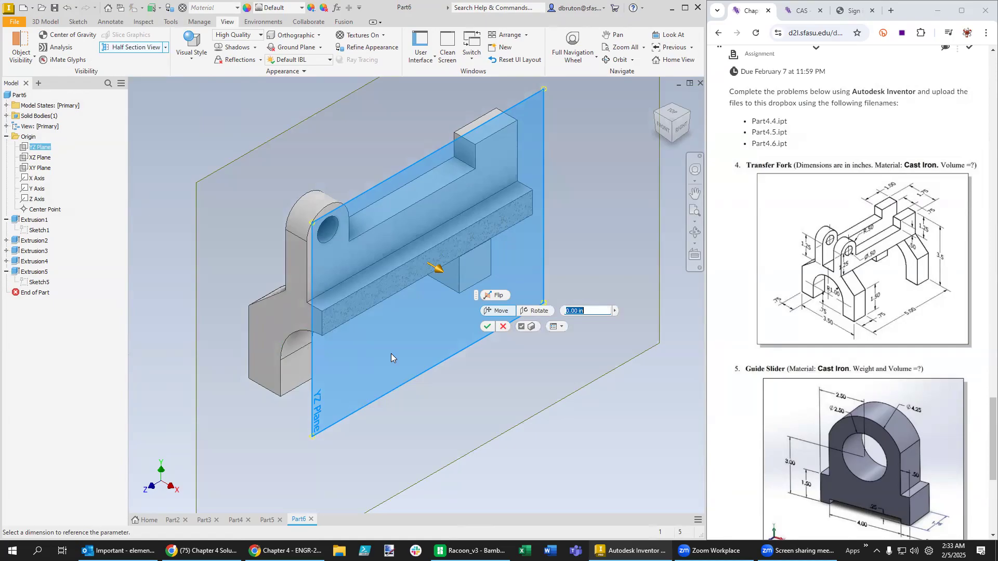
{"action": "left_click", "coordinate": [489, 326]}
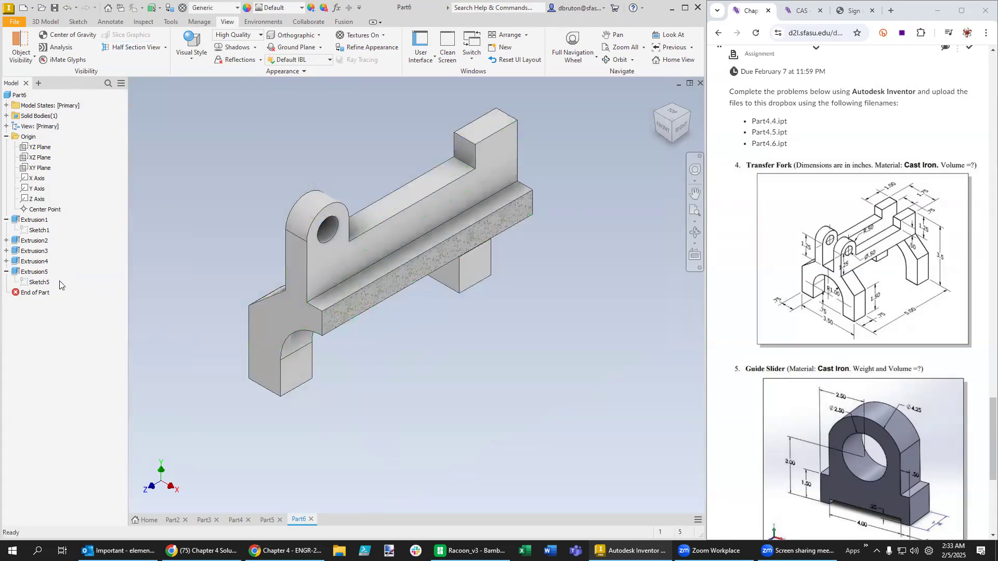
{"action": "mouse_move", "coordinate": [413, 444]}
{"action": "middle_mouse_down"}
{"action": "mouse_move", "coordinate": [350, 404]}
{"action": "mouse_move", "coordinate": [365, 413]}
{"action": "mouse_move", "coordinate": [443, 392]}
{"action": "mouse_move", "coordinate": [473, 397]}
{"action": "mouse_move", "coordinate": [345, 421]}
{"action": "mouse_move", "coordinate": [367, 422]}
{"action": "middle_mouse_up"}
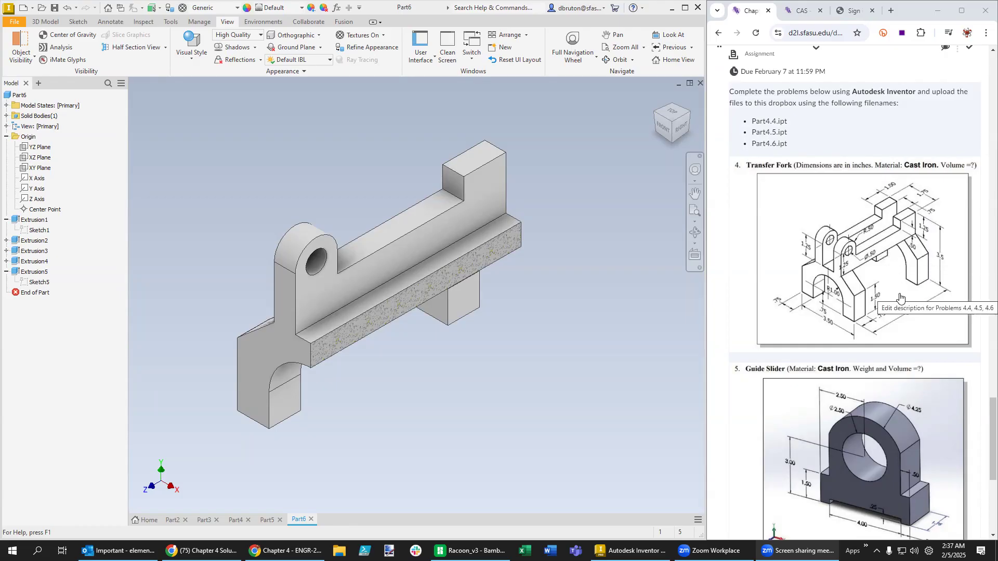
Edit the sketch of the last cut, set the leg opening's height to 2.25 in, and finish the sketch.
{"action": "right_click", "coordinate": [41, 283]}
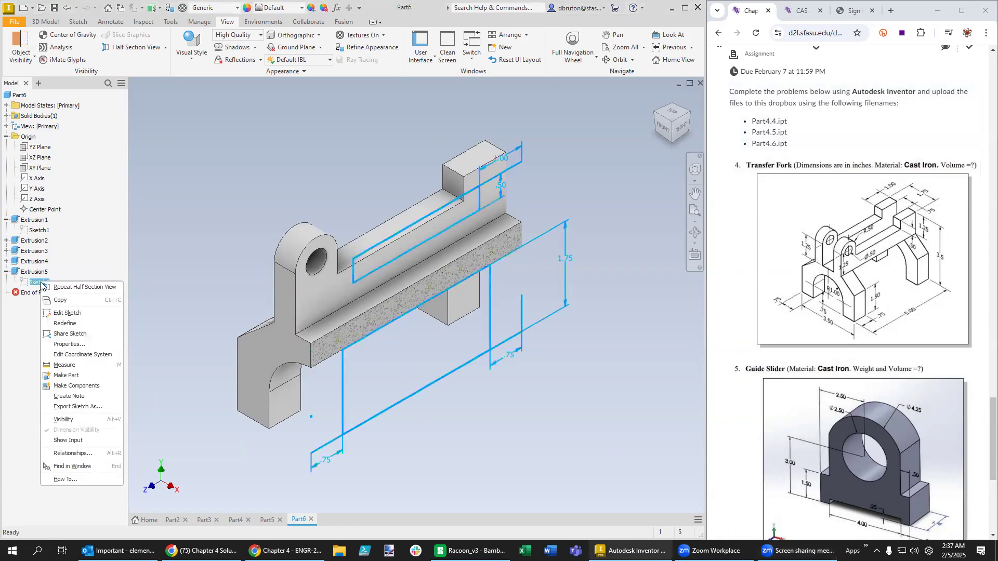
{"action": "left_click", "coordinate": [63, 314]}
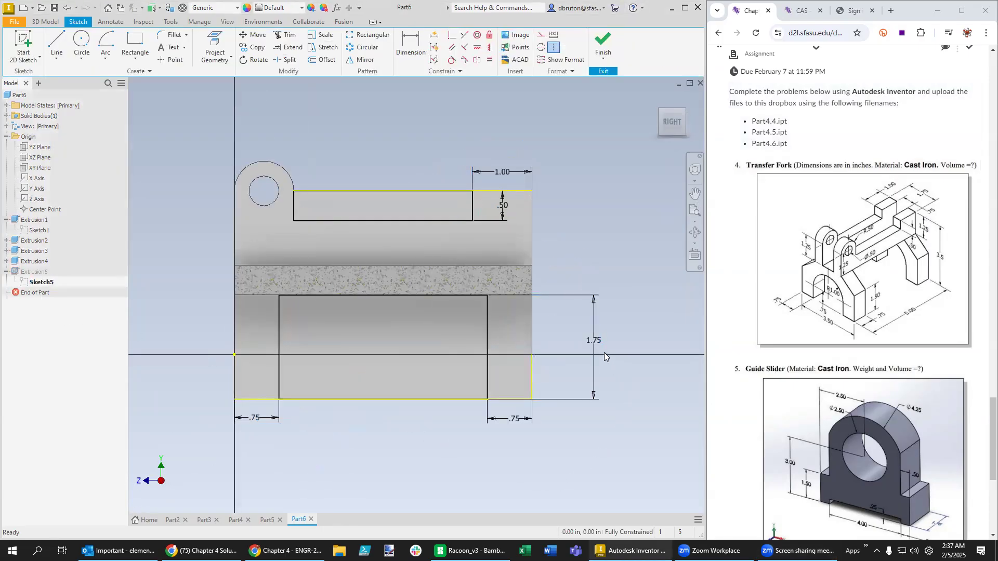
{"action": "double_click", "coordinate": [597, 344]}
{"action": "type", "text": "2.25"}
{"action": "key", "text": "Return"}
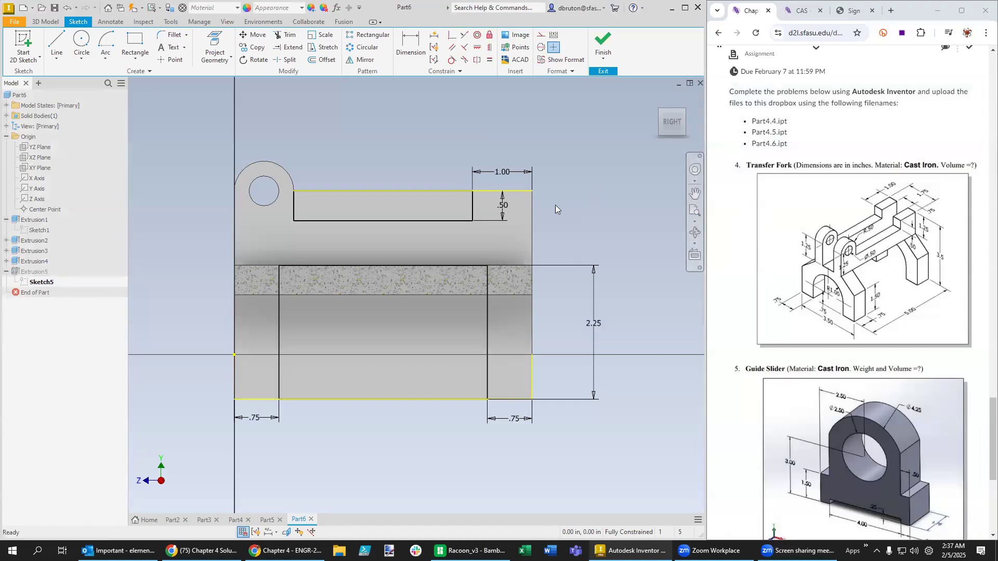
{"action": "left_click", "coordinate": [603, 47]}
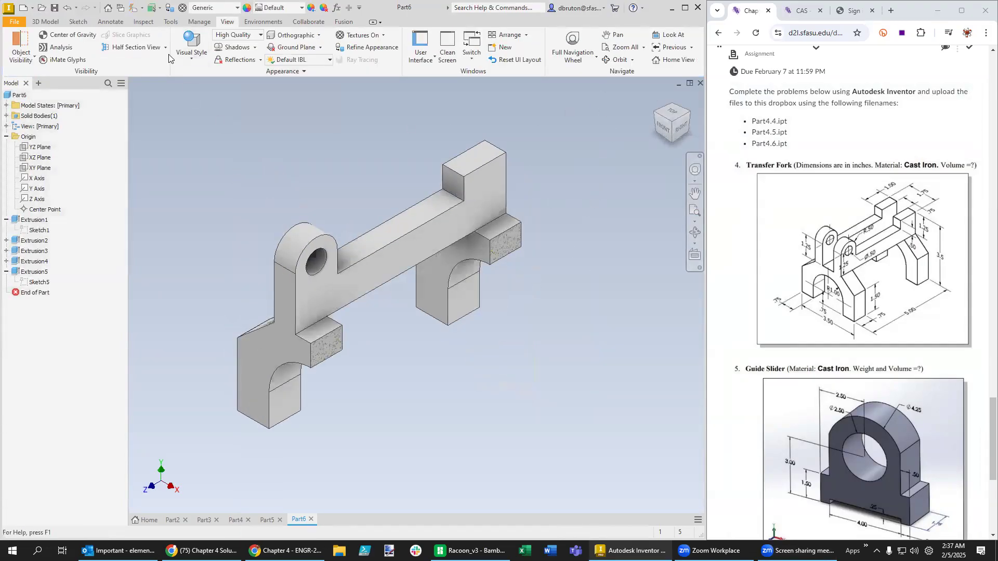
Delete the half section view and check the whole fork from a lower angle, including both leg arches.
{"action": "left_click", "coordinate": [165, 48]}
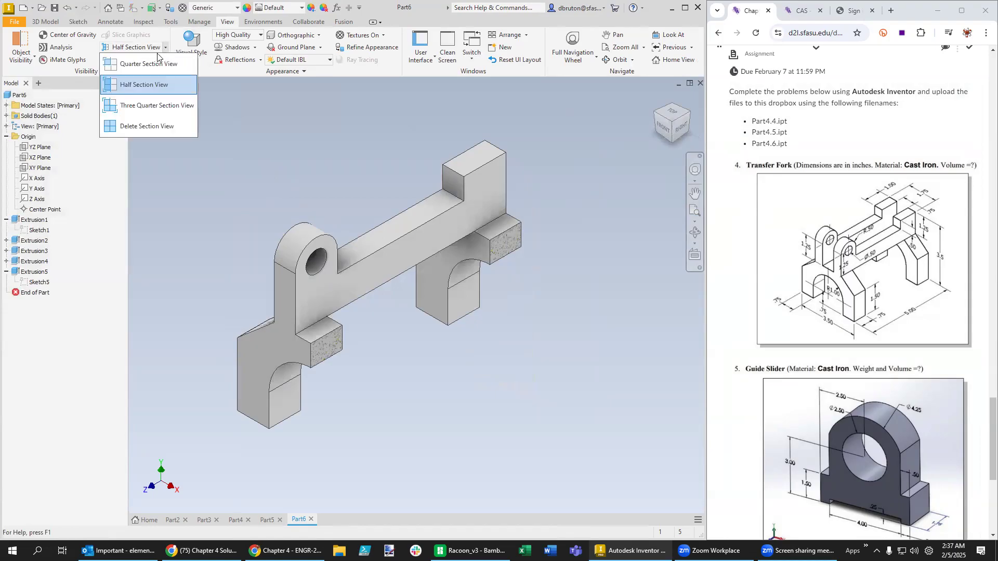
{"action": "left_click", "coordinate": [160, 126]}
{"action": "left_click", "coordinate": [695, 192]}
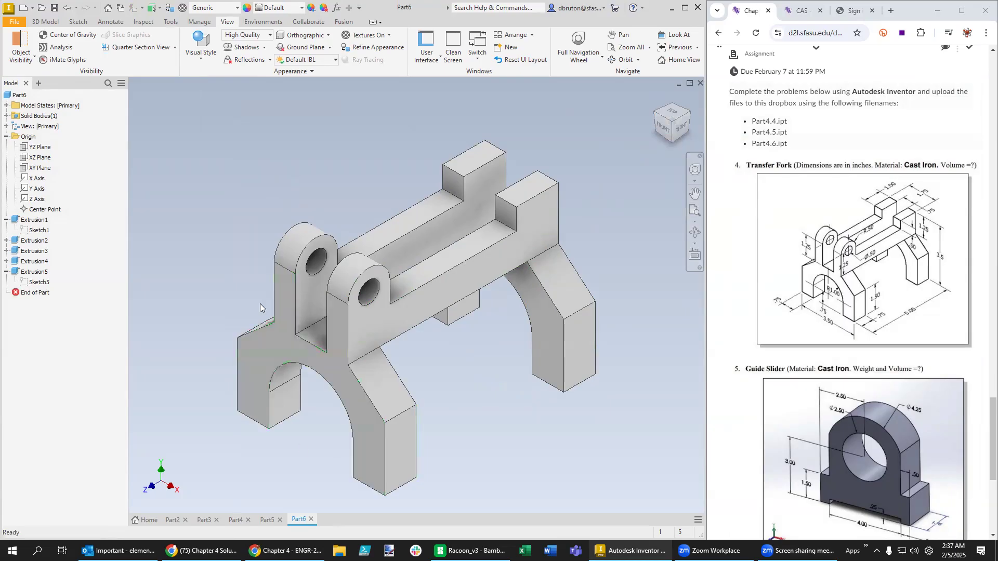
{"action": "left_click_drag", "start_coordinate": [262, 254], "coordinate": [302, 214]}
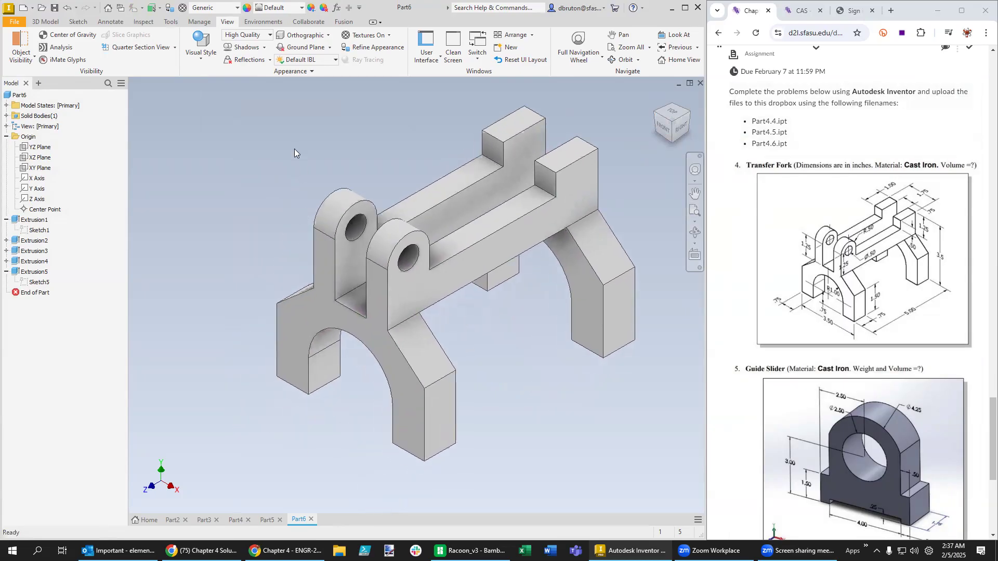
{"action": "middle_click_drag", "start_coordinate": [292, 149], "coordinate": [266, 154], "text": "shift"}
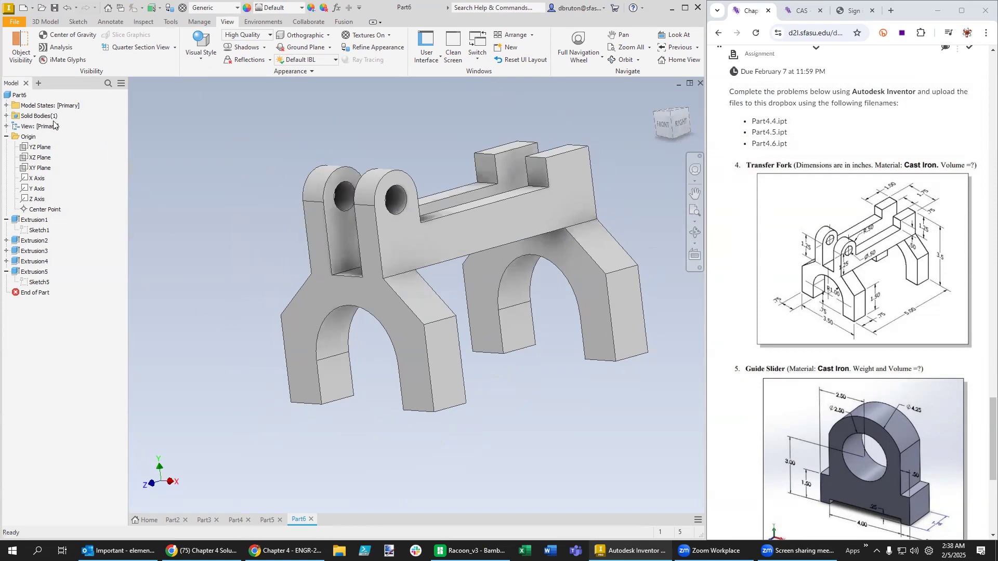
Assign Iron, Cast as the fork's material in the physical properties of the part.
{"action": "right_click", "coordinate": [21, 99]}
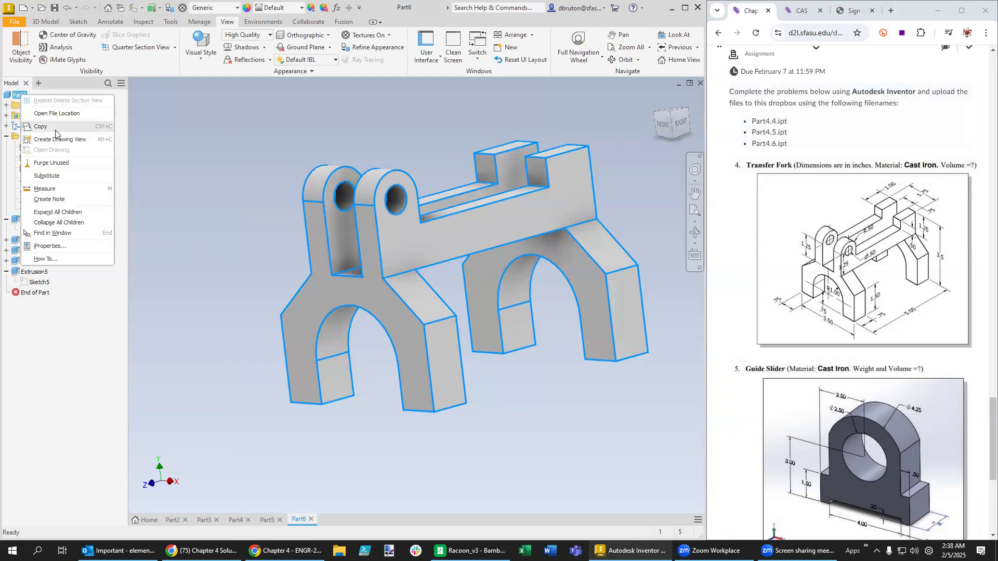
{"action": "left_click", "coordinate": [48, 247]}
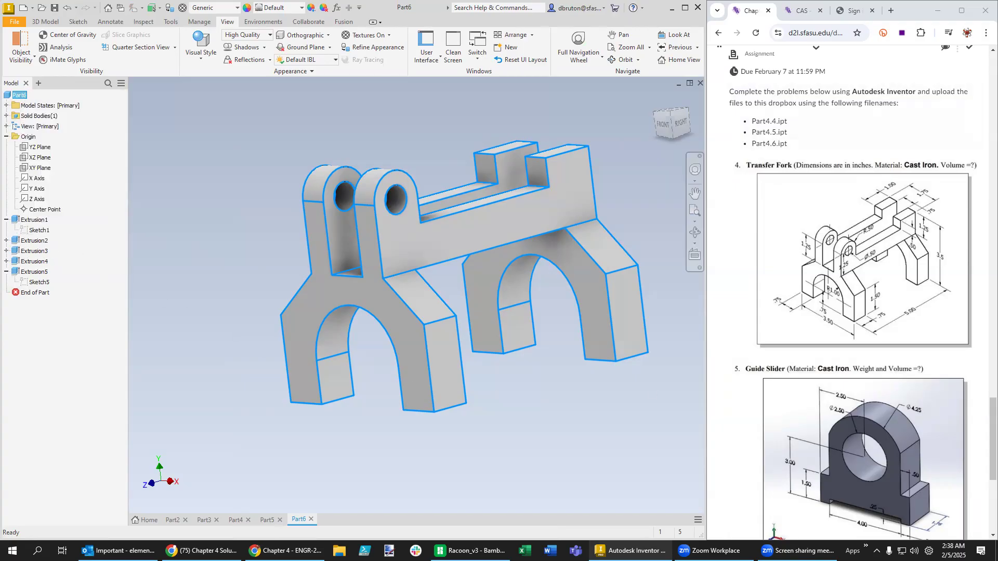
{"action": "left_click", "coordinate": [192, 172]}
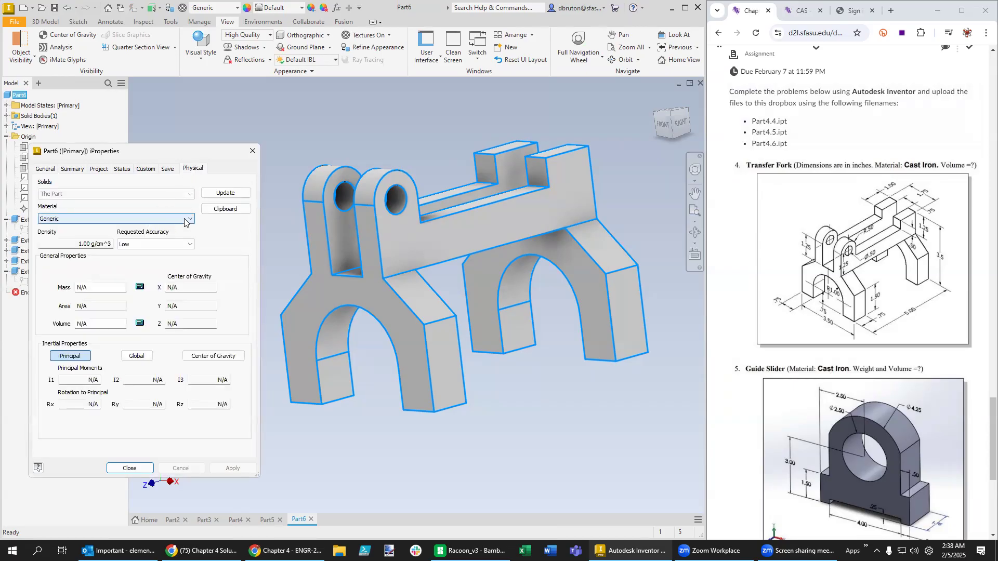
{"action": "left_click", "coordinate": [186, 219]}
{"action": "scroll", "coordinate": [191, 300], "scroll_direction": "down", "scroll_amount": 2}
{"action": "scroll", "coordinate": [192, 294], "scroll_direction": "up", "scroll_amount": 3}
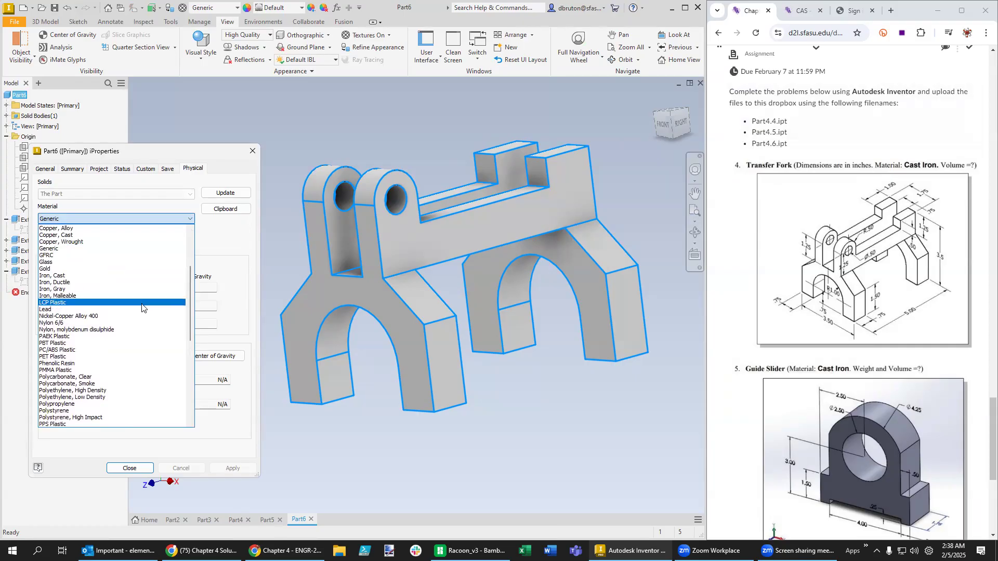
{"action": "scroll", "coordinate": [142, 308], "scroll_direction": "up", "scroll_amount": 1}
{"action": "scroll", "coordinate": [142, 307], "scroll_direction": "up", "scroll_amount": 1}
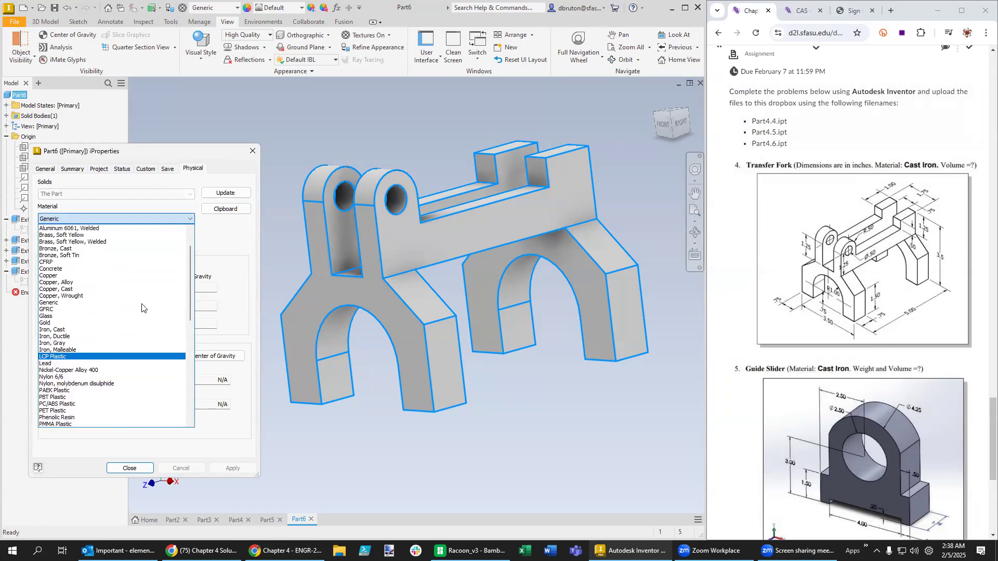
{"action": "left_click", "coordinate": [106, 330]}
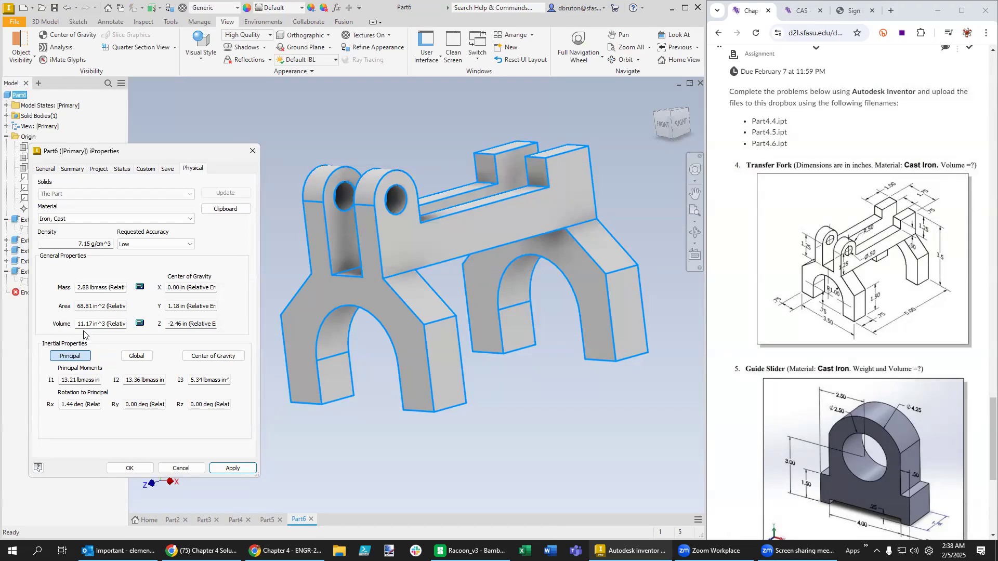
Read the fork's full volume value in the physical properties.
{"action": "left_click_drag", "start_coordinate": [110, 323], "coordinate": [130, 324]}
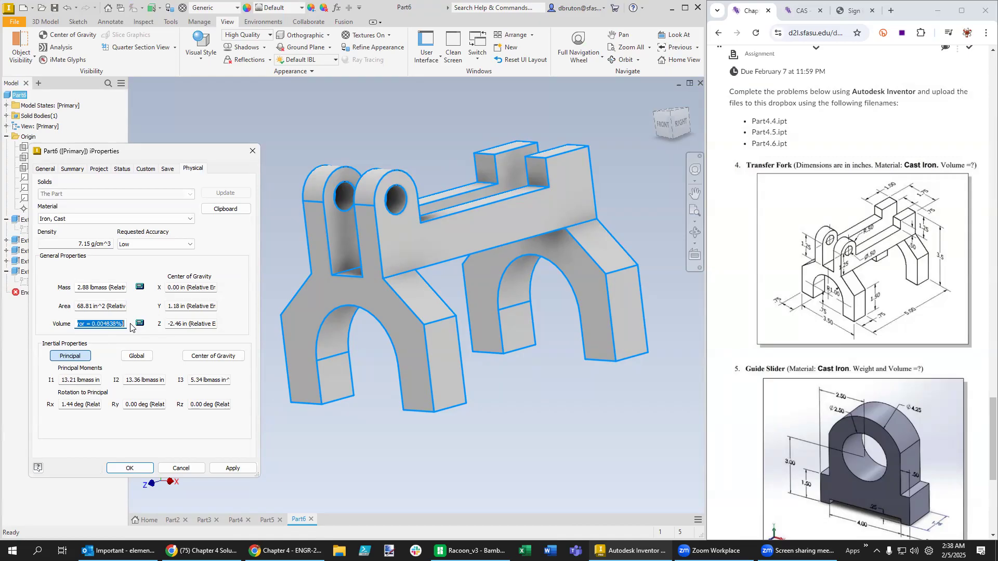
{"action": "left_click", "coordinate": [100, 324]}
{"action": "left_click_drag", "start_coordinate": [116, 323], "coordinate": [71, 327]}
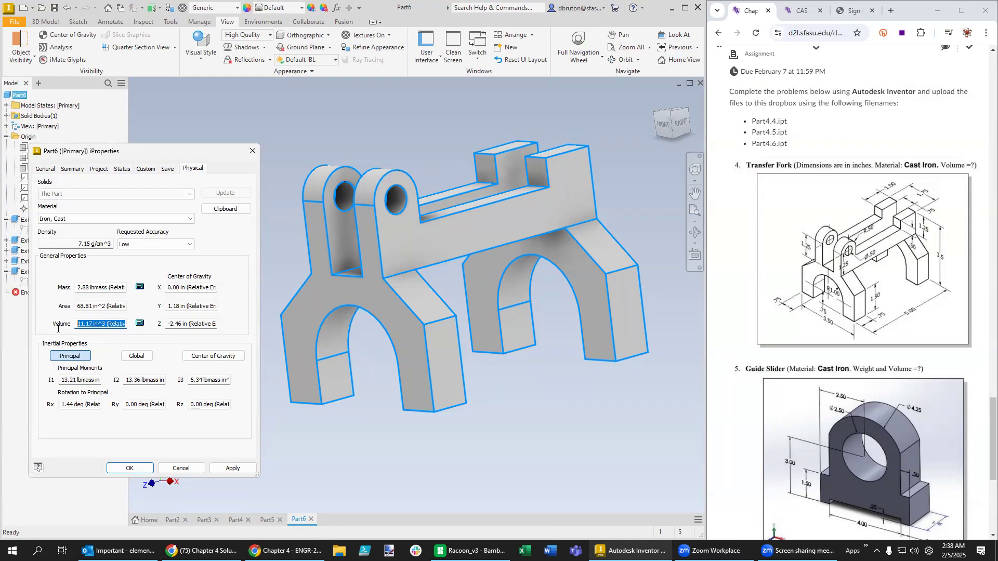